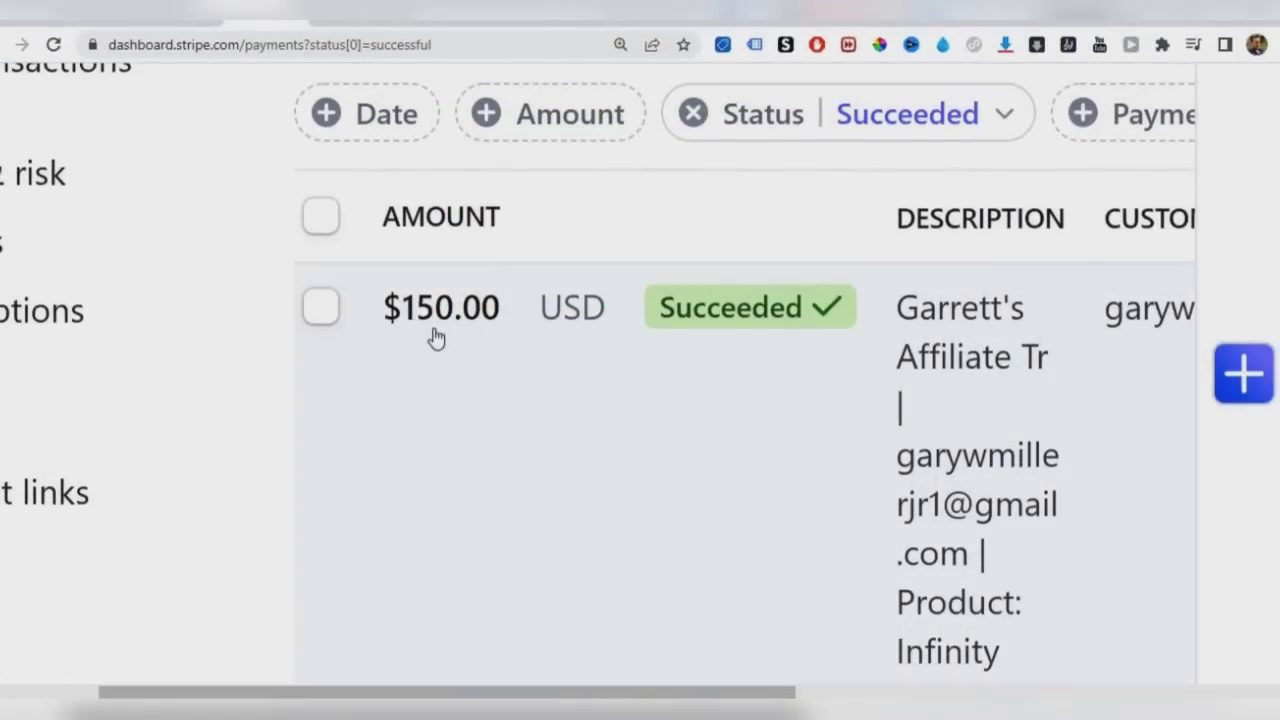
- Scroll through the Digistore24 page on the way to the affiliate marketplace
scroll(432, 313, "down", 5)
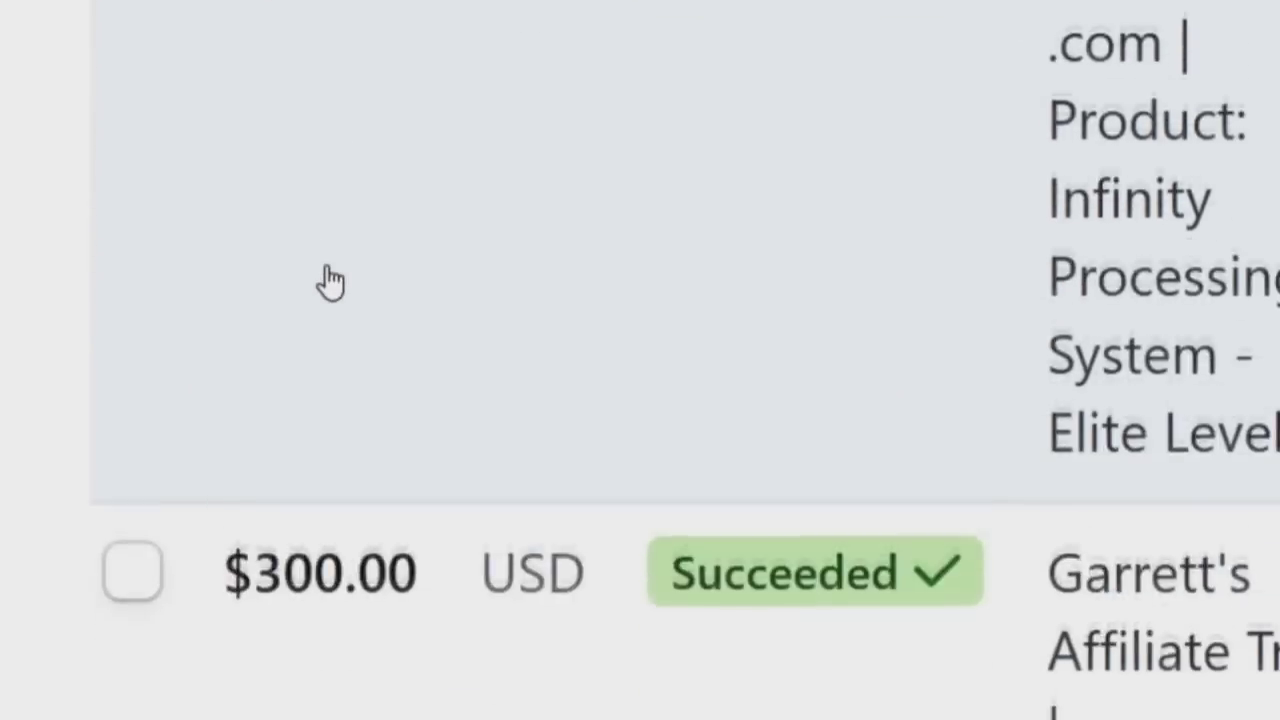
scroll(365, 392, "down", 5)
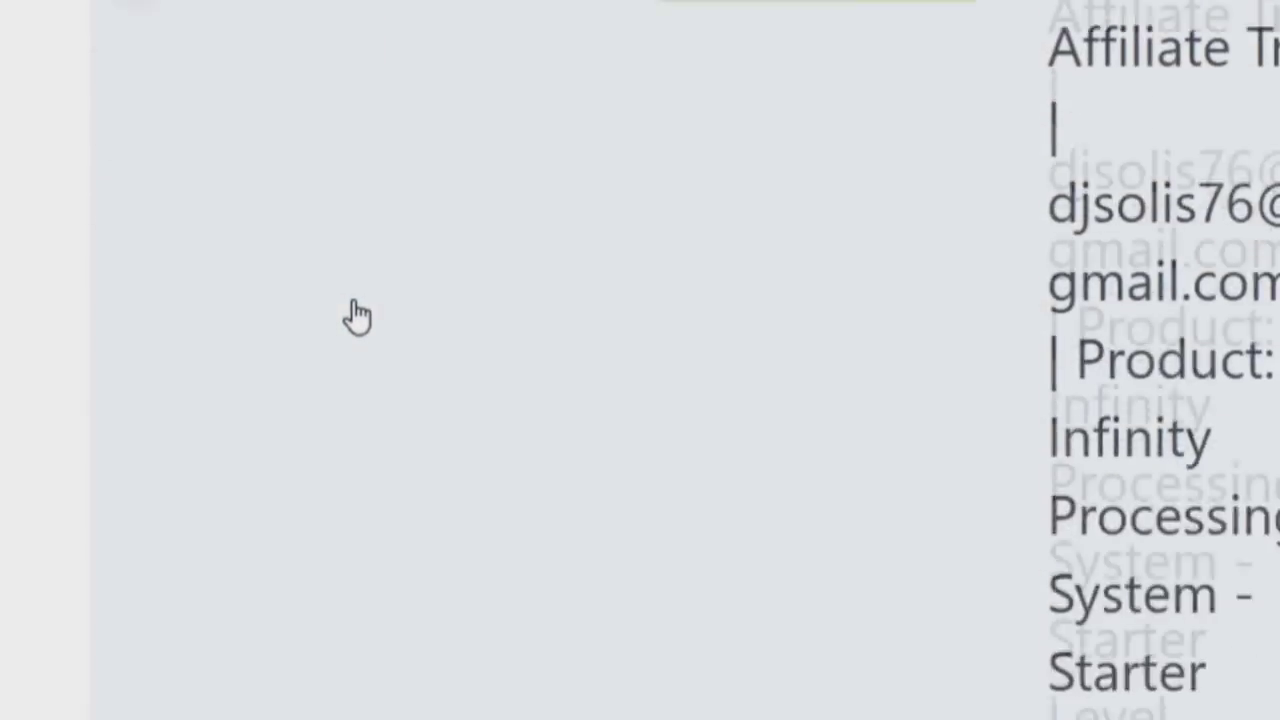
scroll(358, 316, "down", 5)
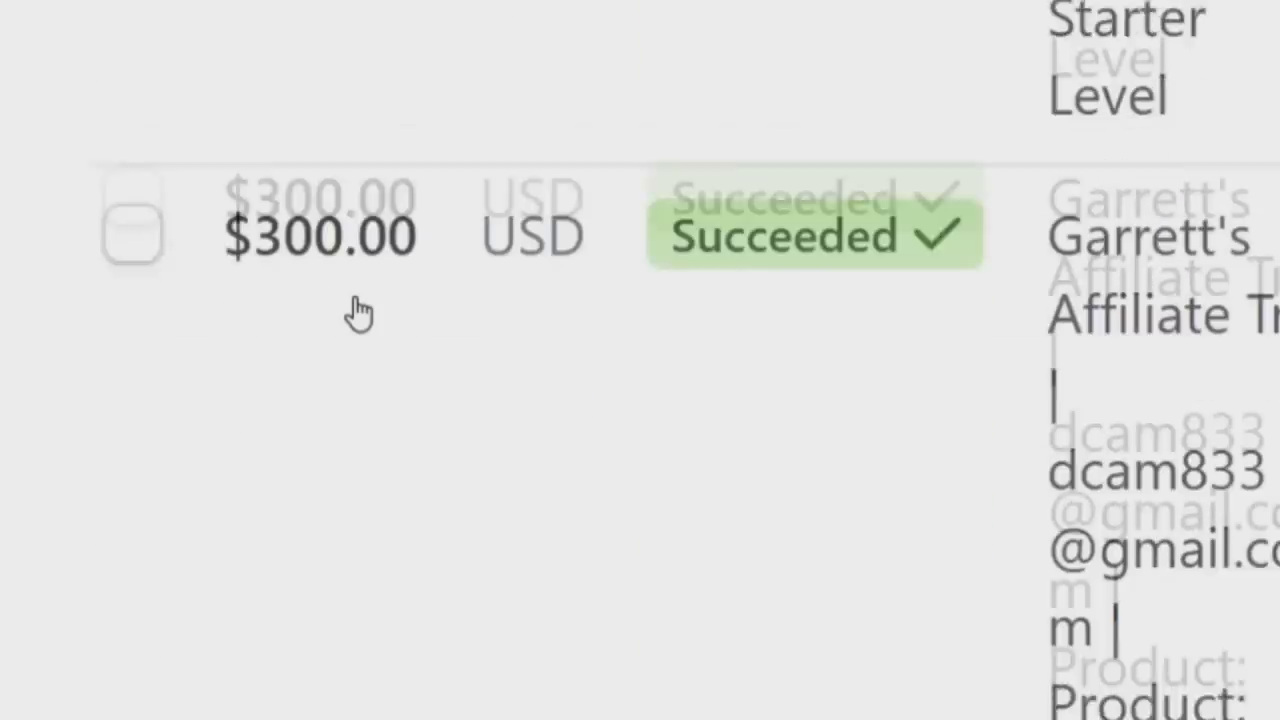
scroll(358, 316, "down", 10)
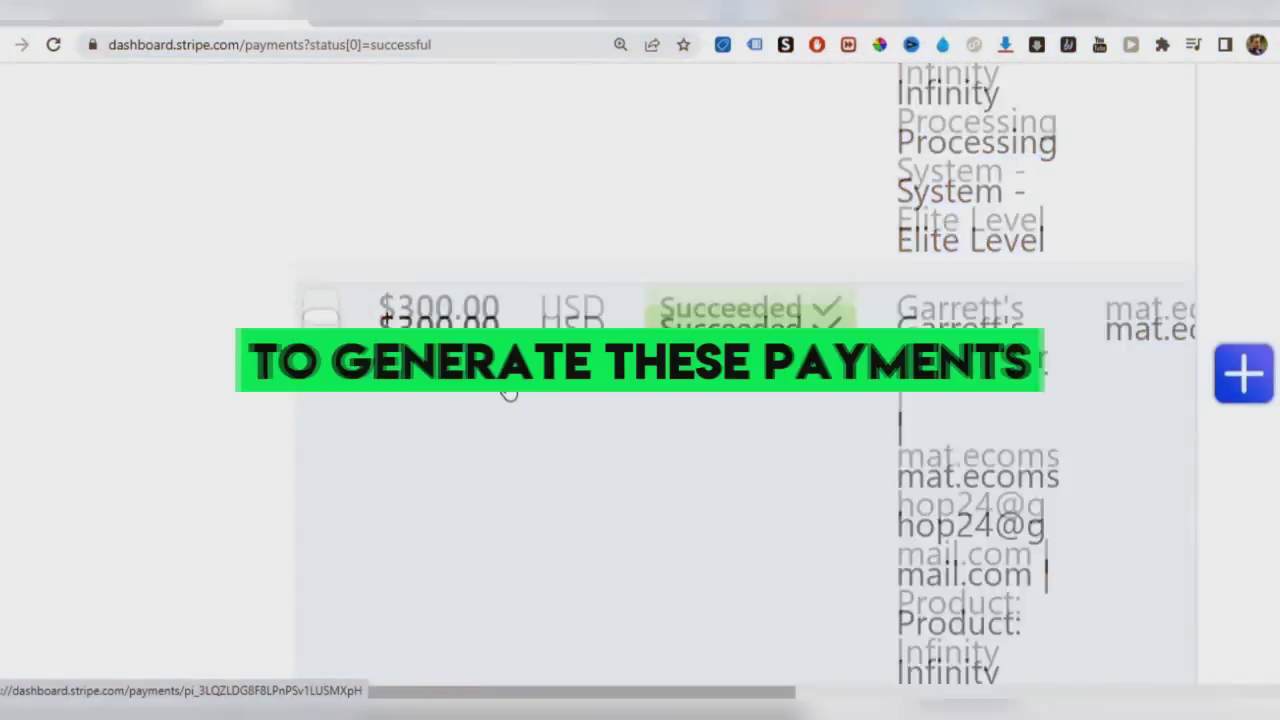
scroll(508, 393, "up", 10)
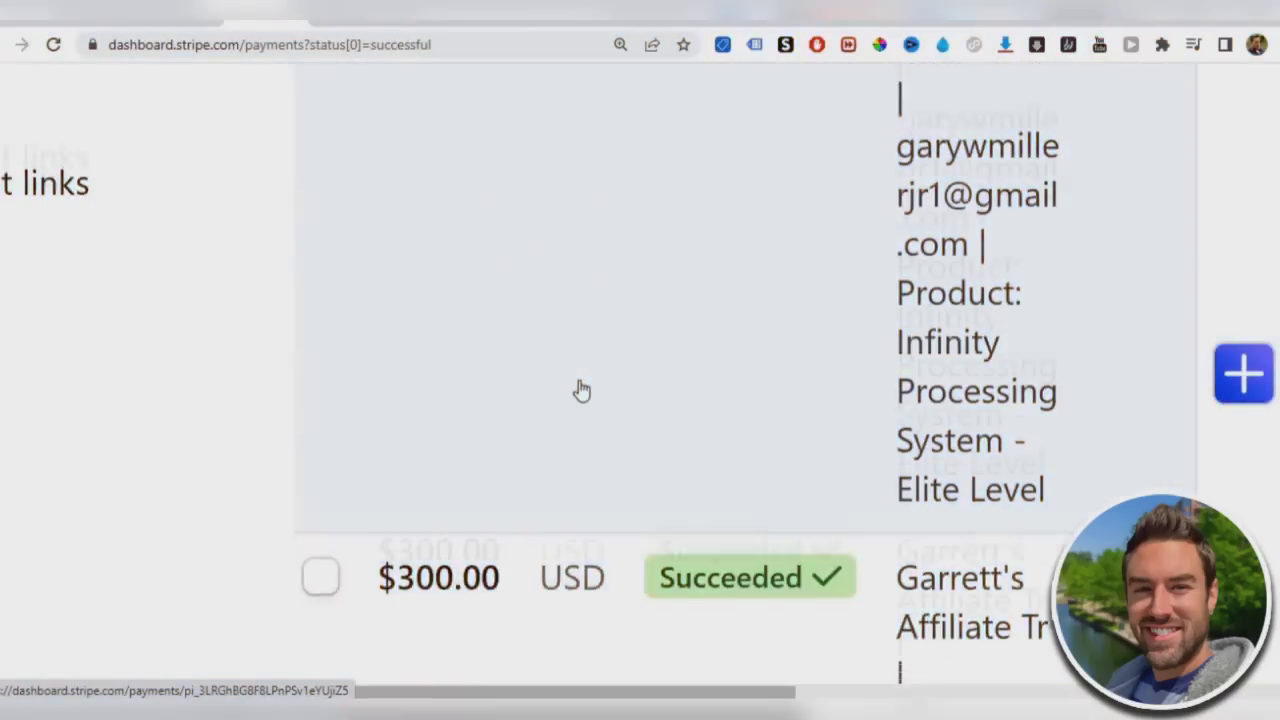
scroll(580, 391, "down", 2)
scroll(583, 360, "down", 2)
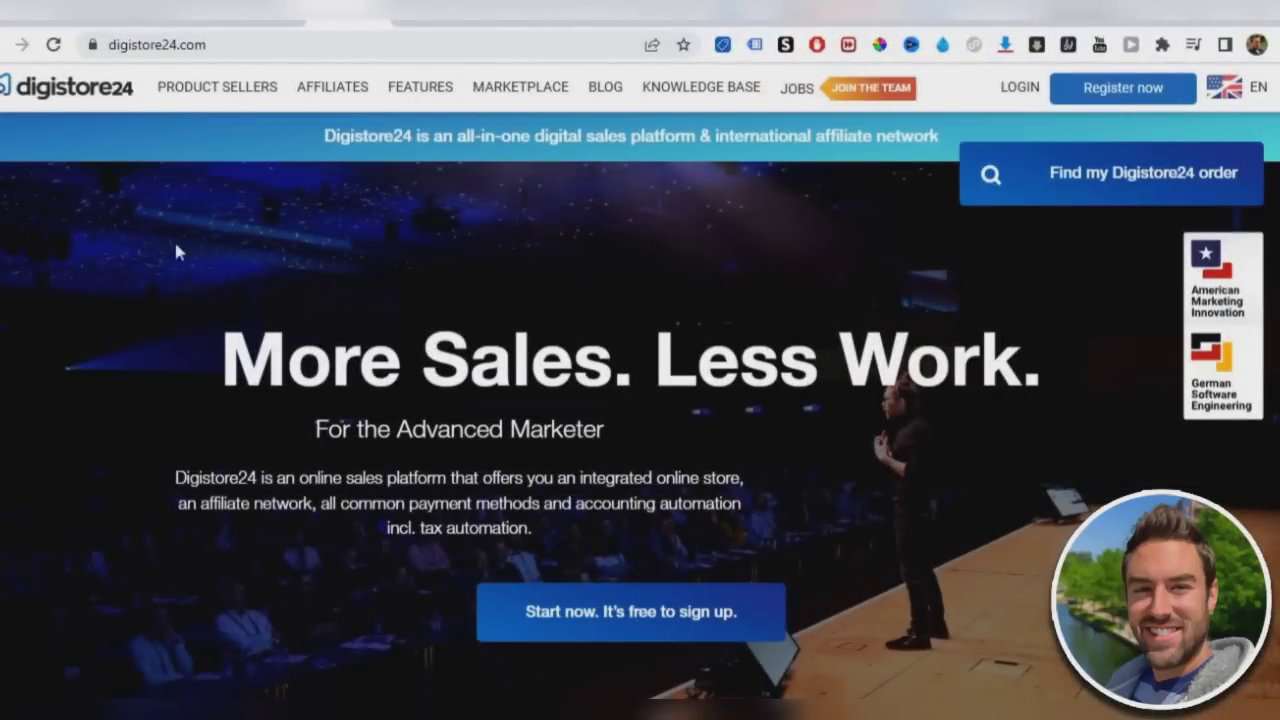
scroll(657, 300, "down", 2)
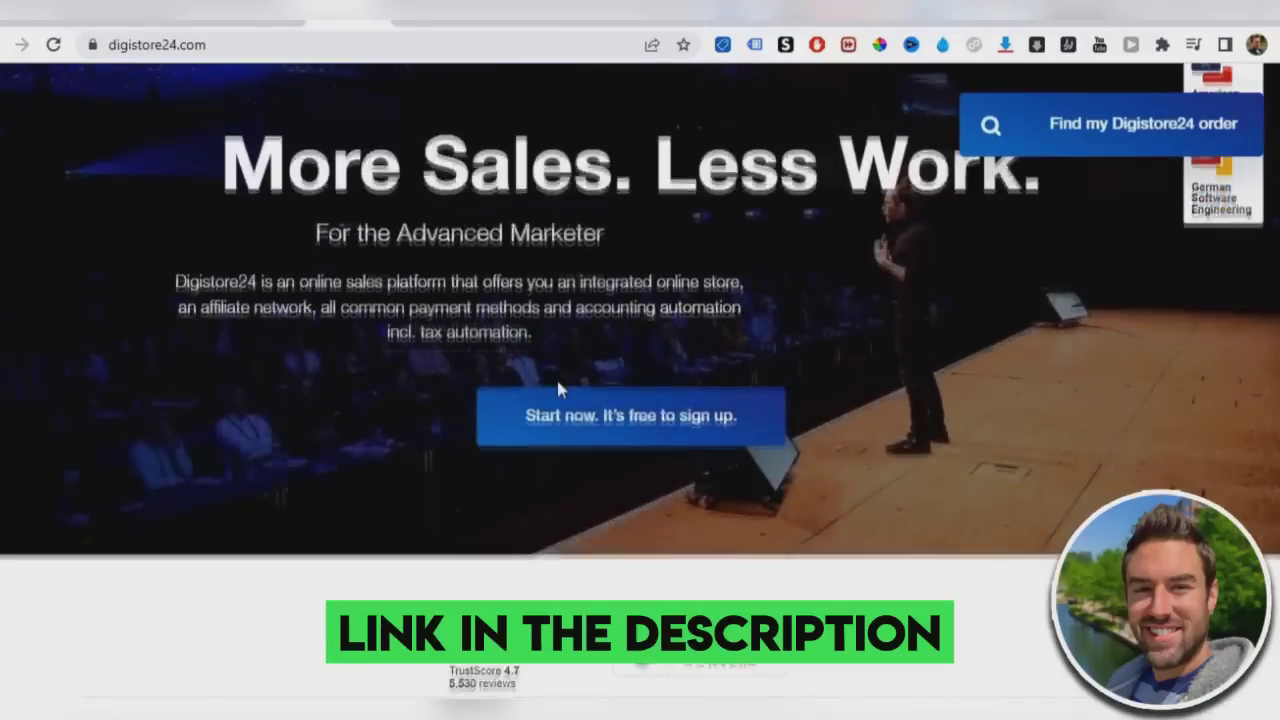
scroll(558, 390, "up", 2)
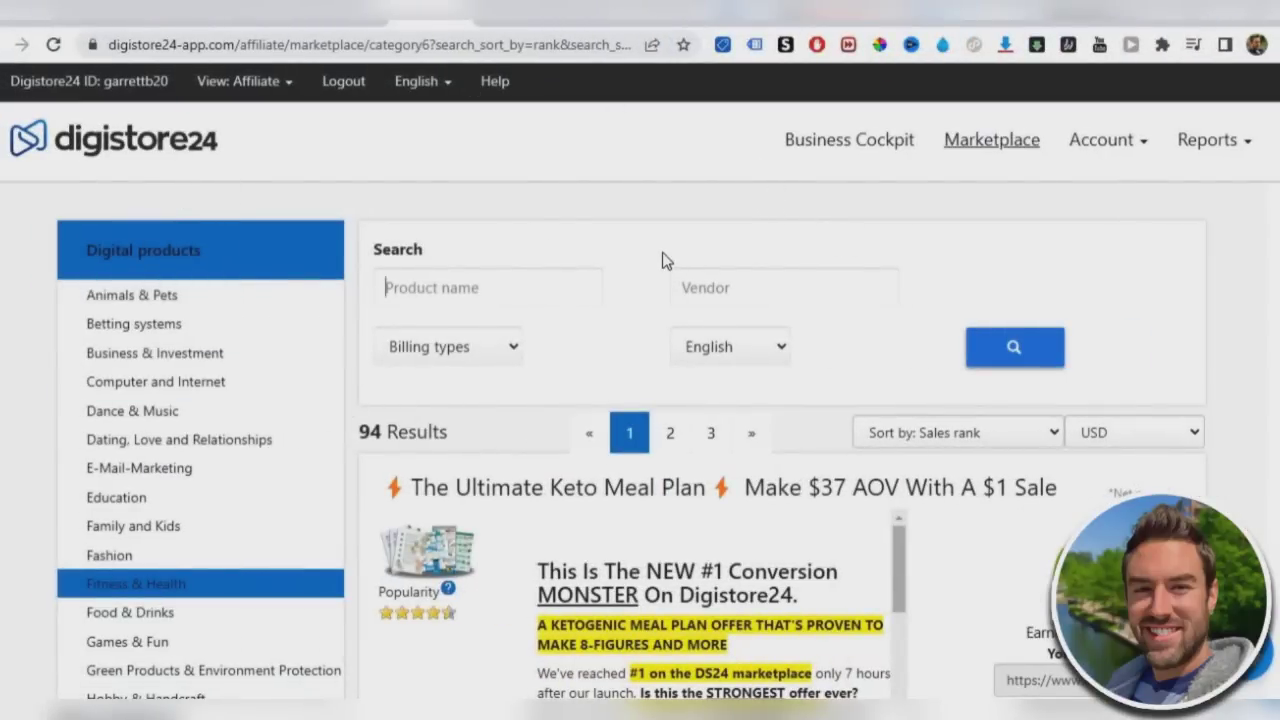
- Open the Digistore24 Marketplace and filter it to the Fitness & Health category (94 products)
left_click(1003, 138)
scroll(140, 255, "down", 7)
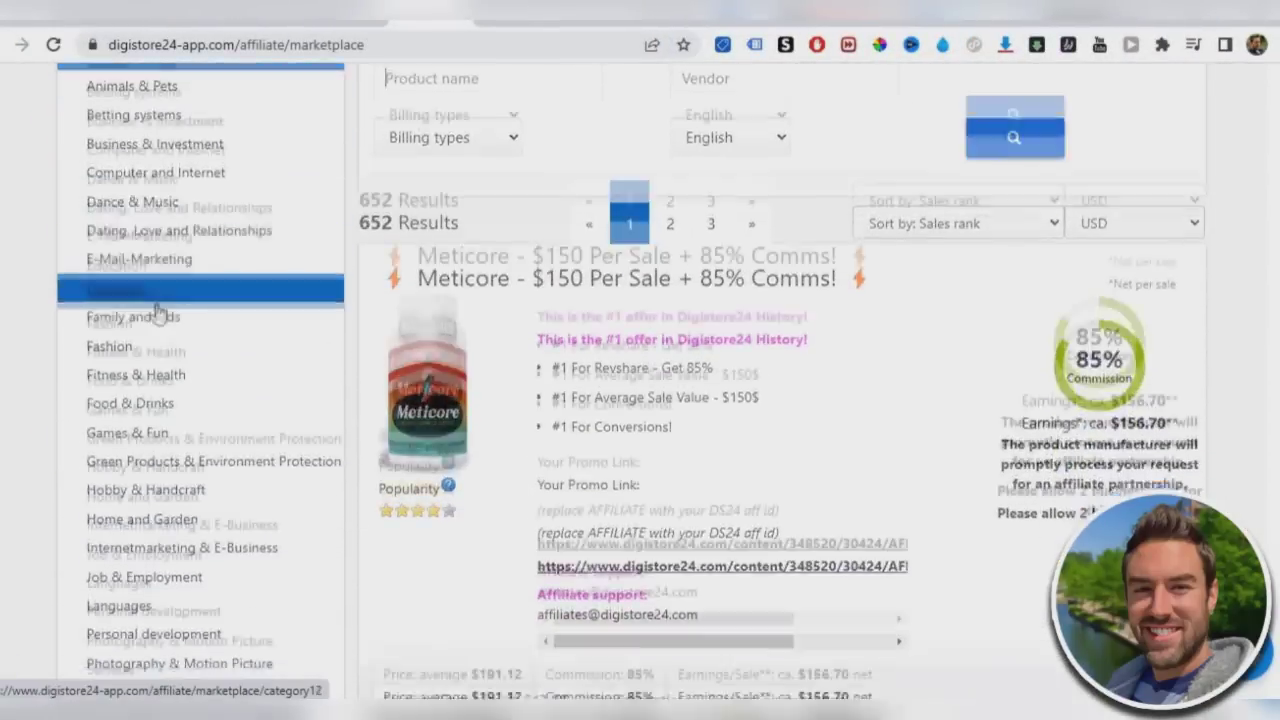
scroll(152, 322, "up", 6)
scroll(29, 257, "up", 1)
scroll(23, 266, "down", 1)
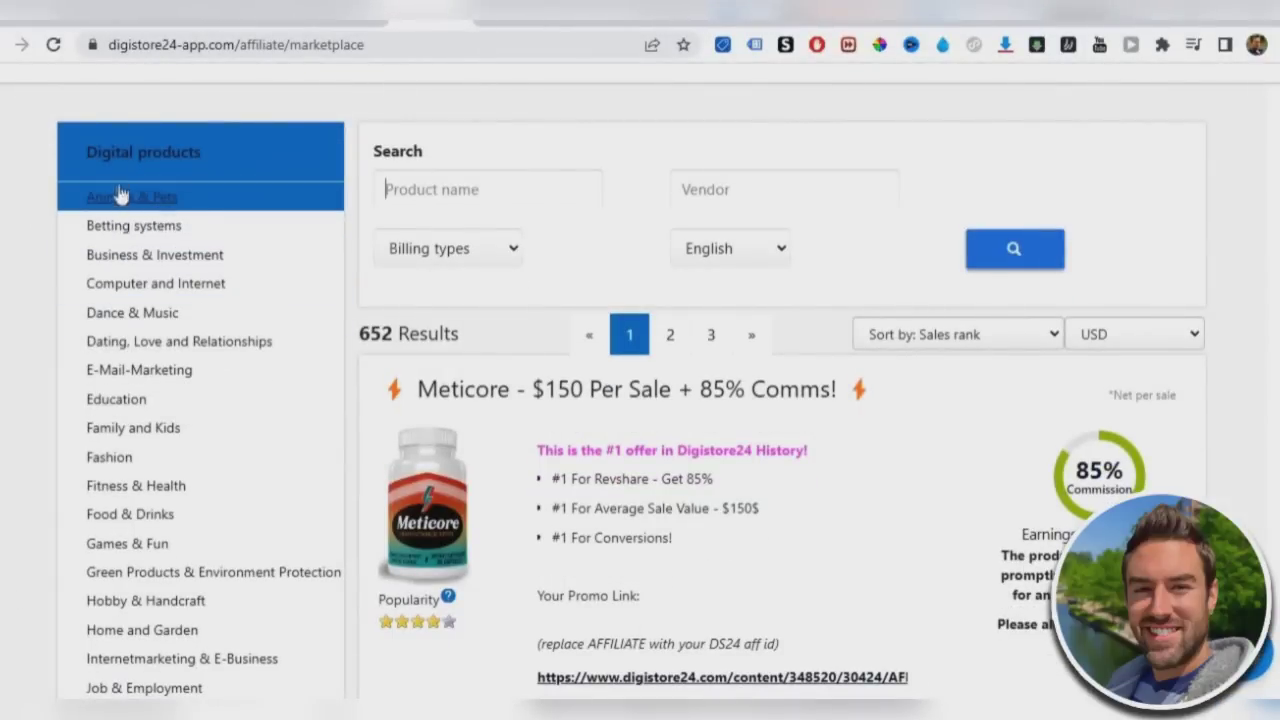
scroll(250, 190, "down", 1)
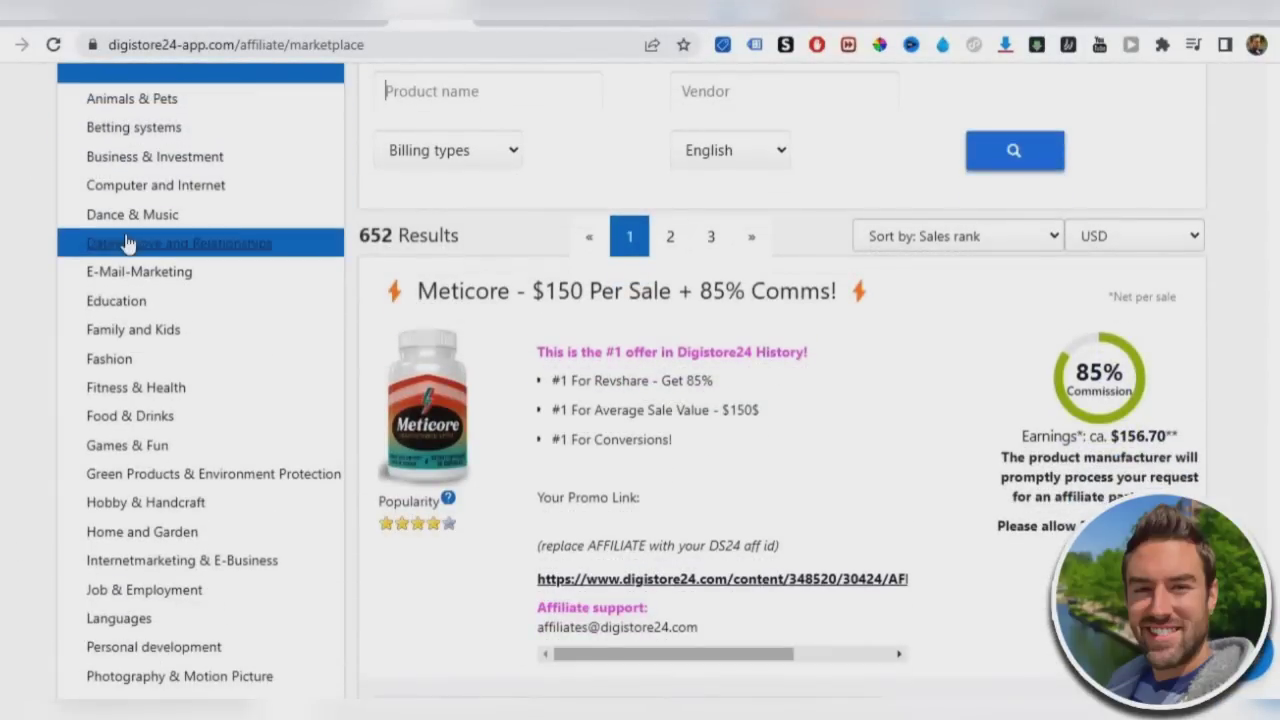
scroll(223, 220, "down", 1)
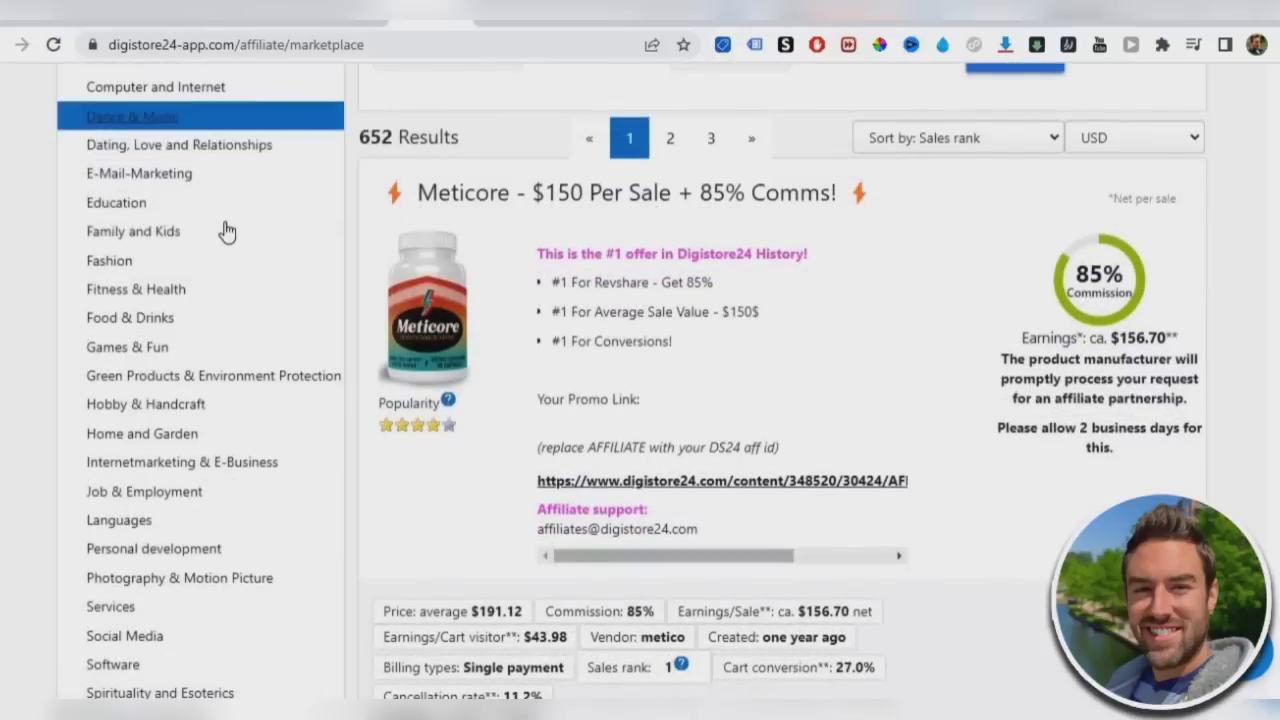
left_click(140, 290)
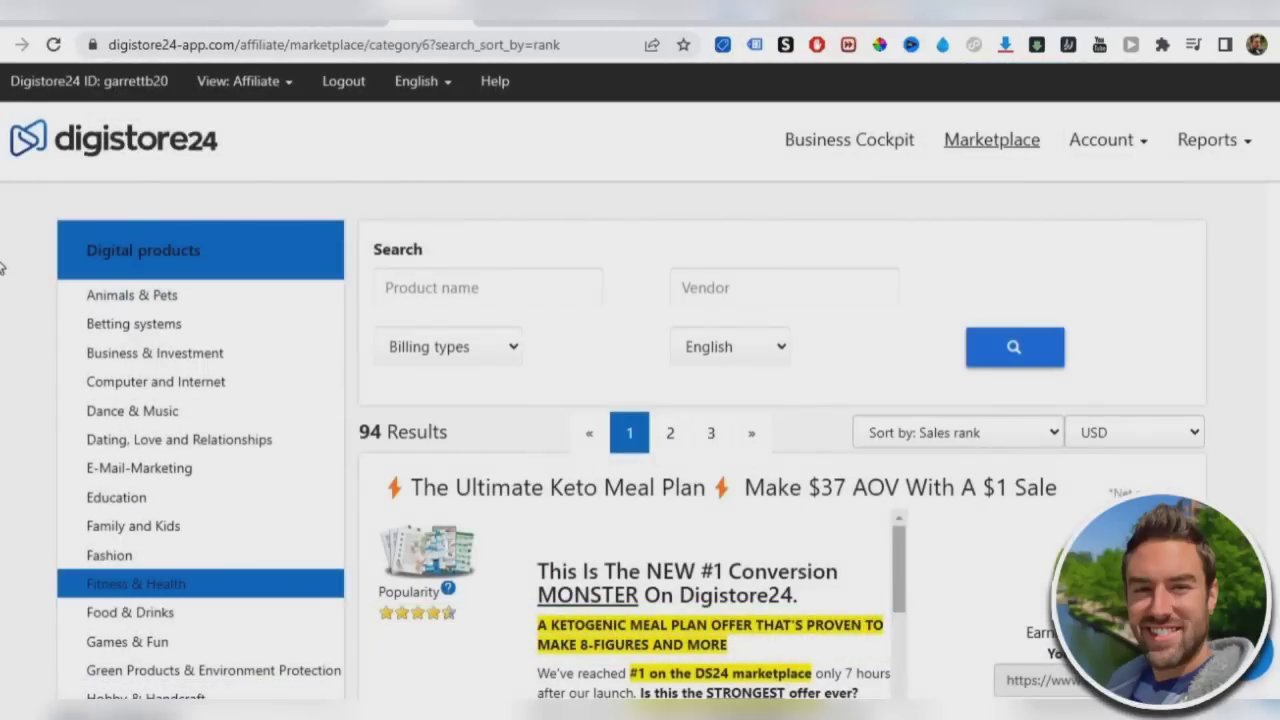
scroll(583, 322, "down", 2)
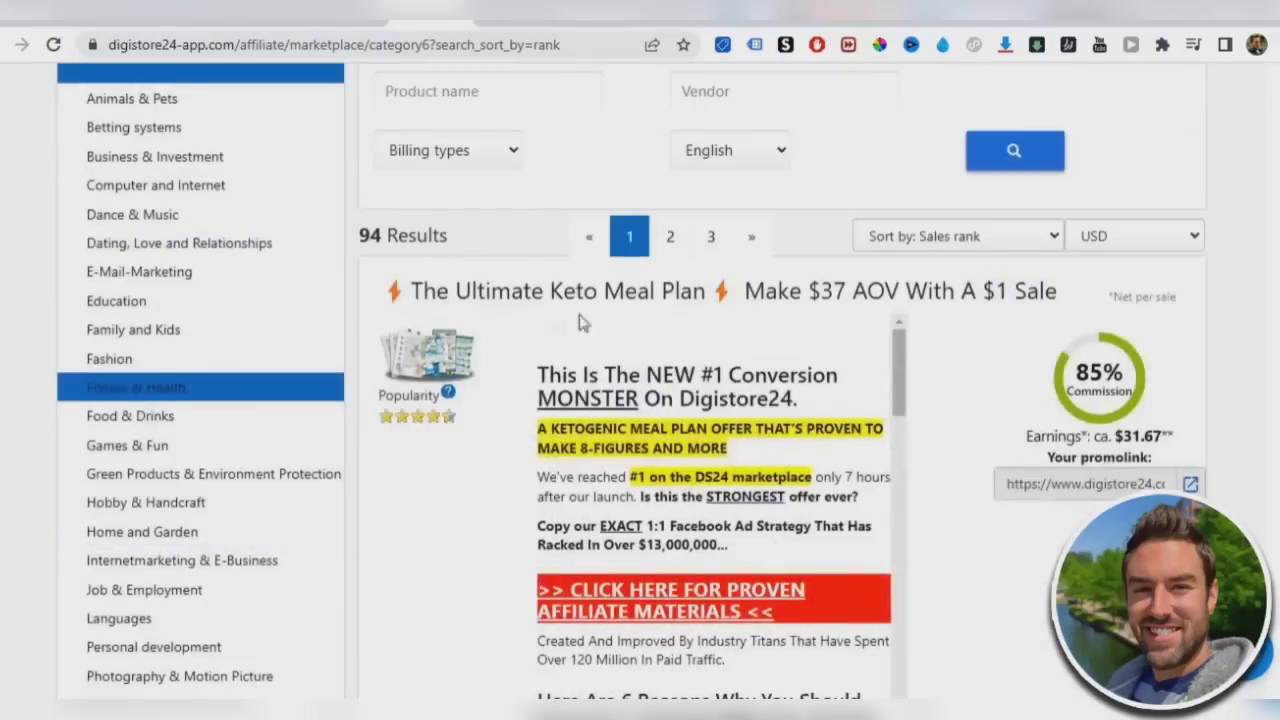
left_click(970, 244)
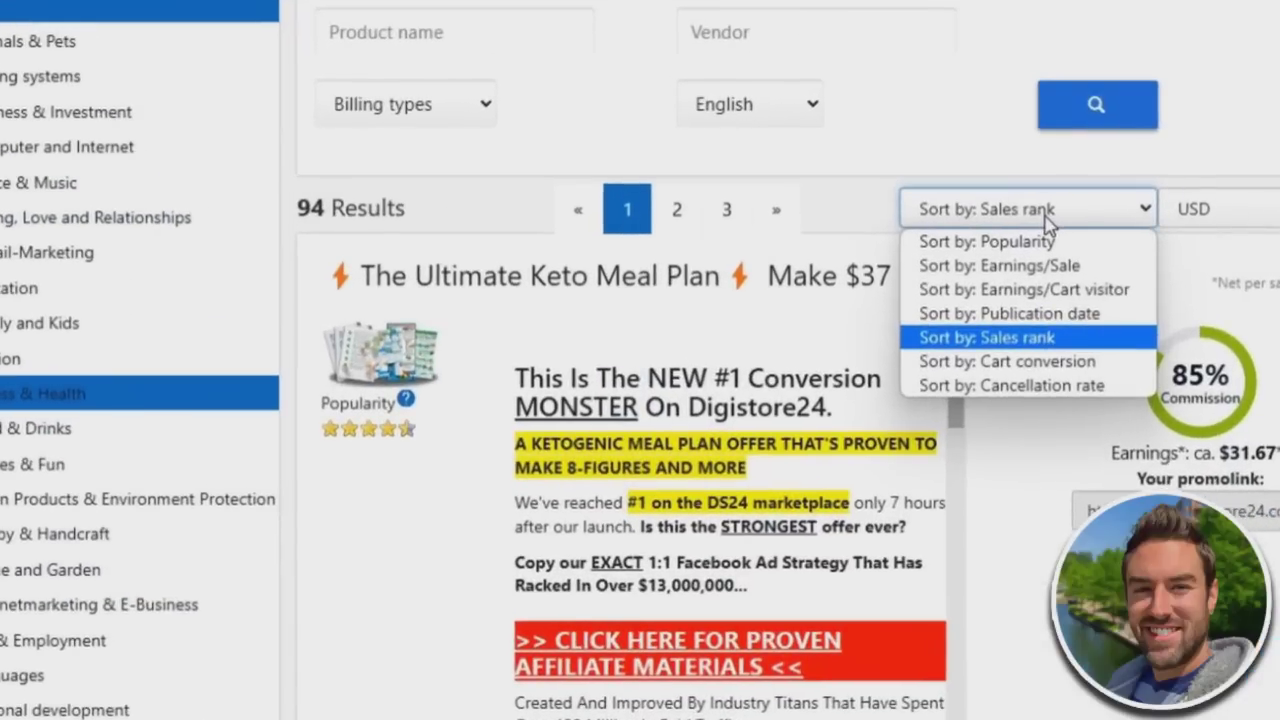
left_click(1035, 338)
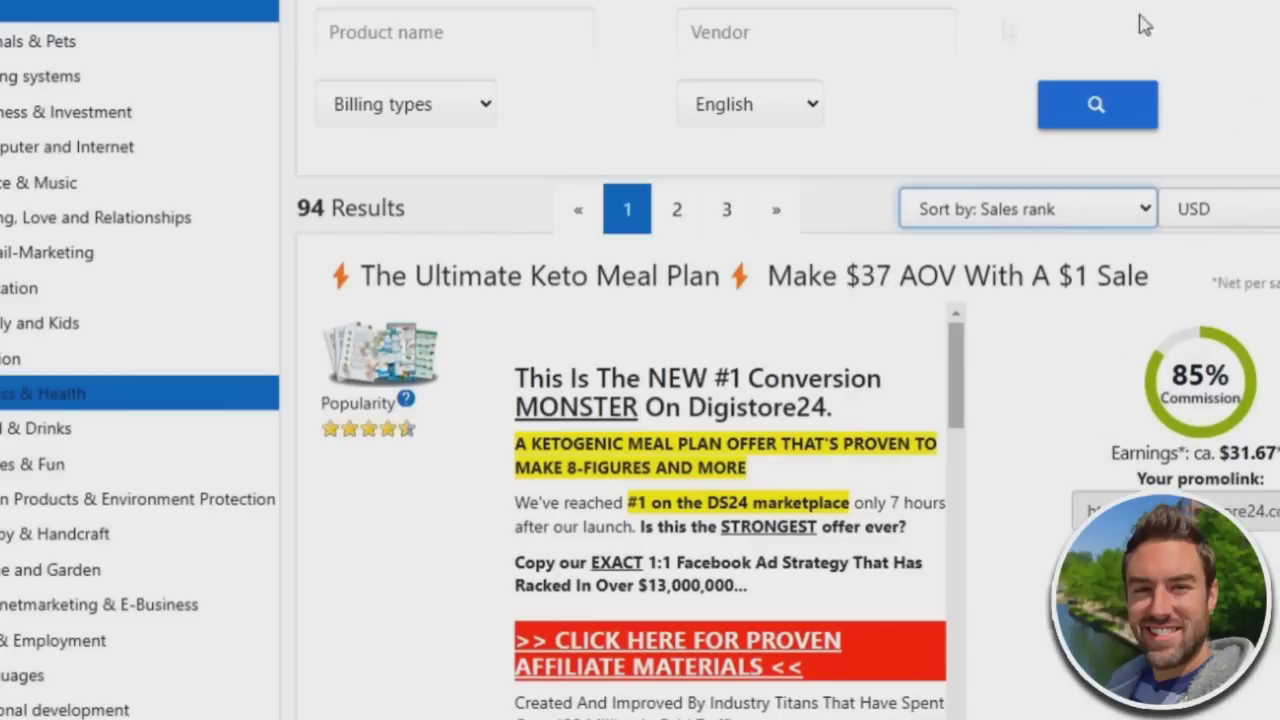
scroll(950, 93, "down", 10)
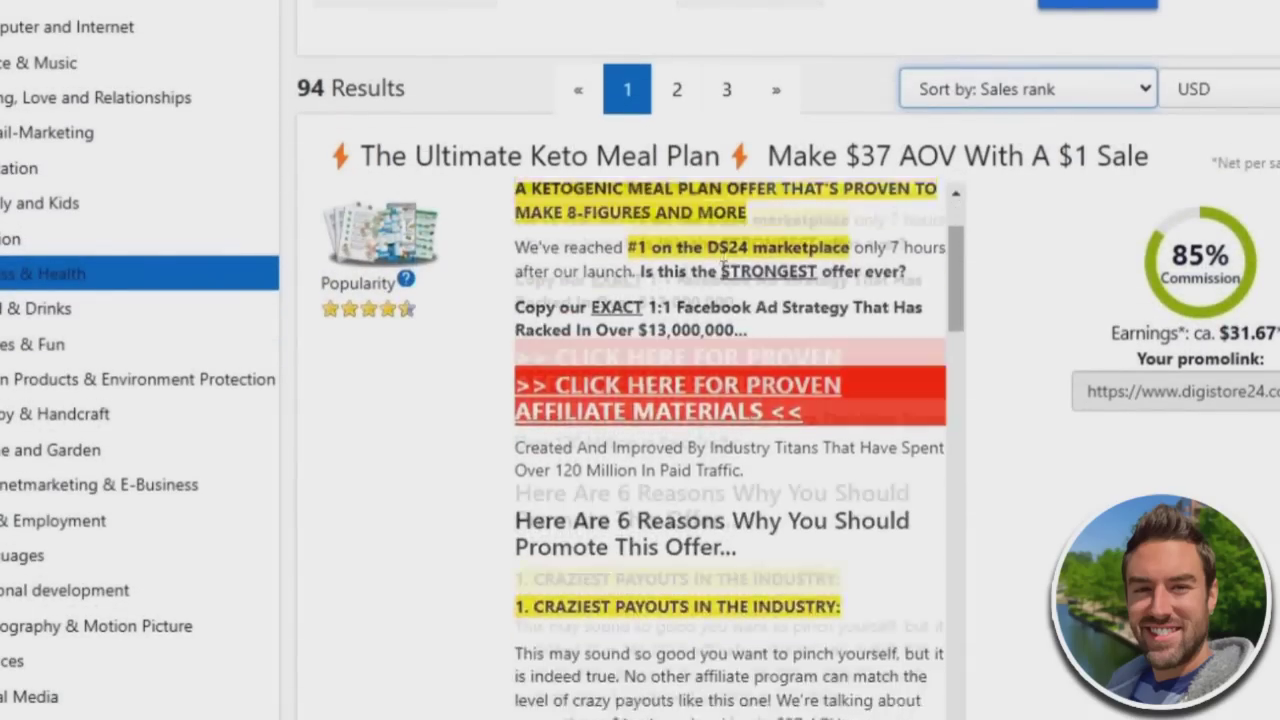
scroll(814, 477, "down", 4)
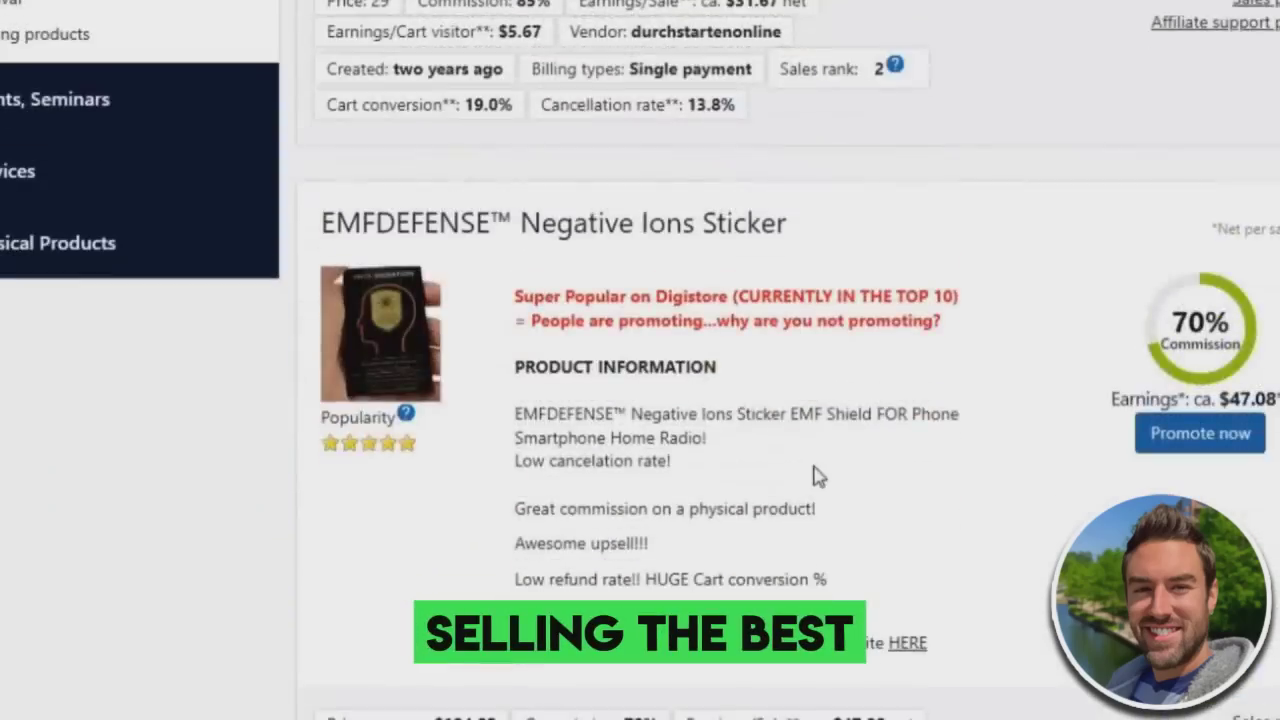
scroll(1080, 243, "up", 15)
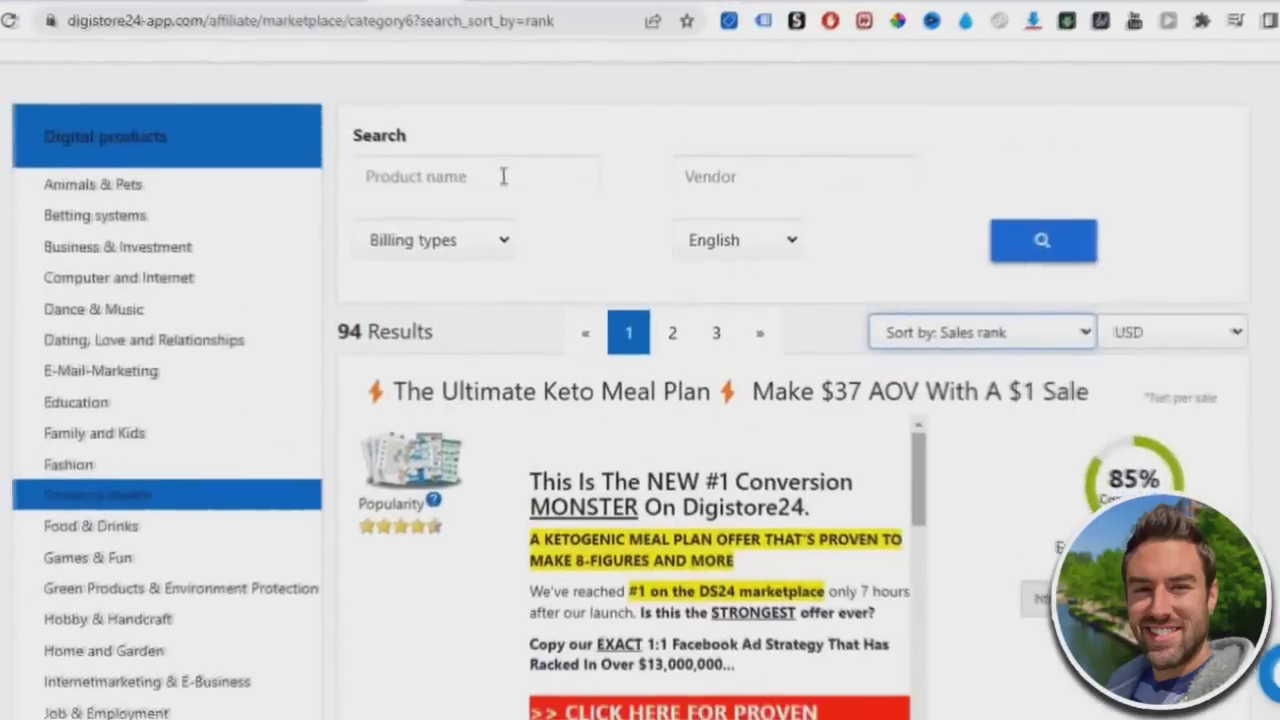
scroll(745, 165, "down", 2)
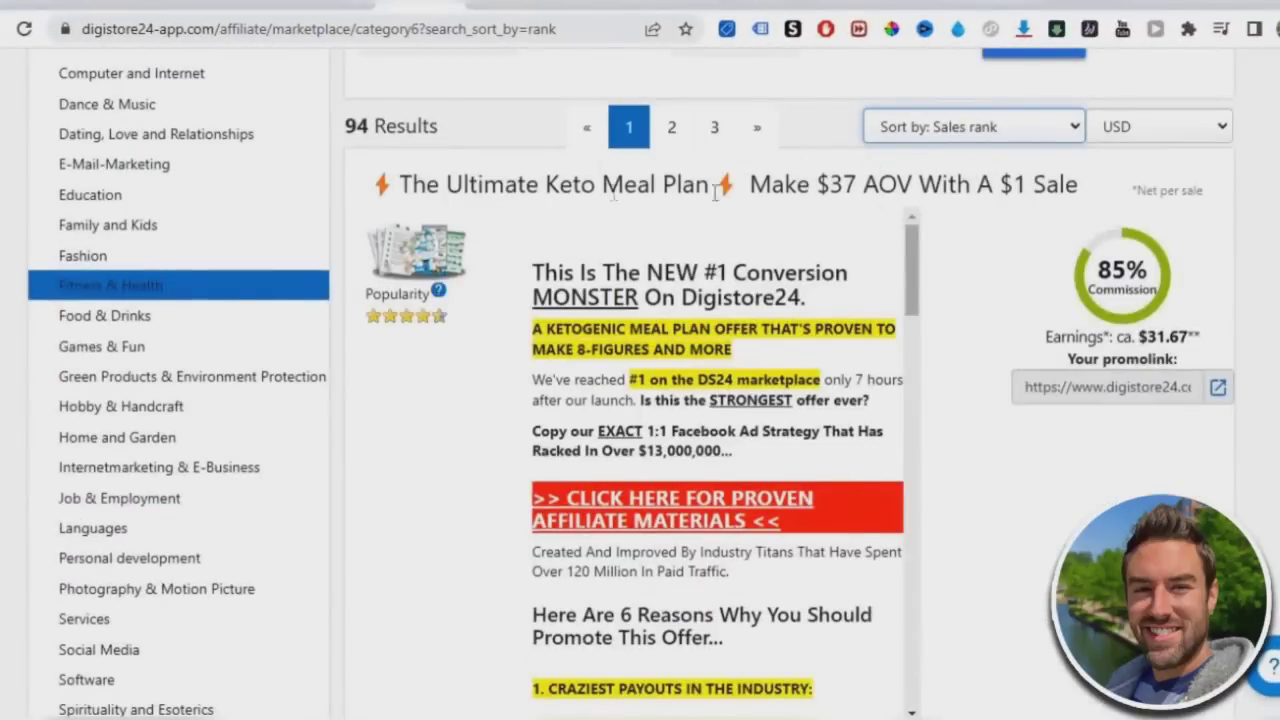
scroll(440, 218, "down", 2)
scroll(437, 218, "up", 2)
scroll(455, 255, "down", 2)
scroll(455, 258, "down", 3)
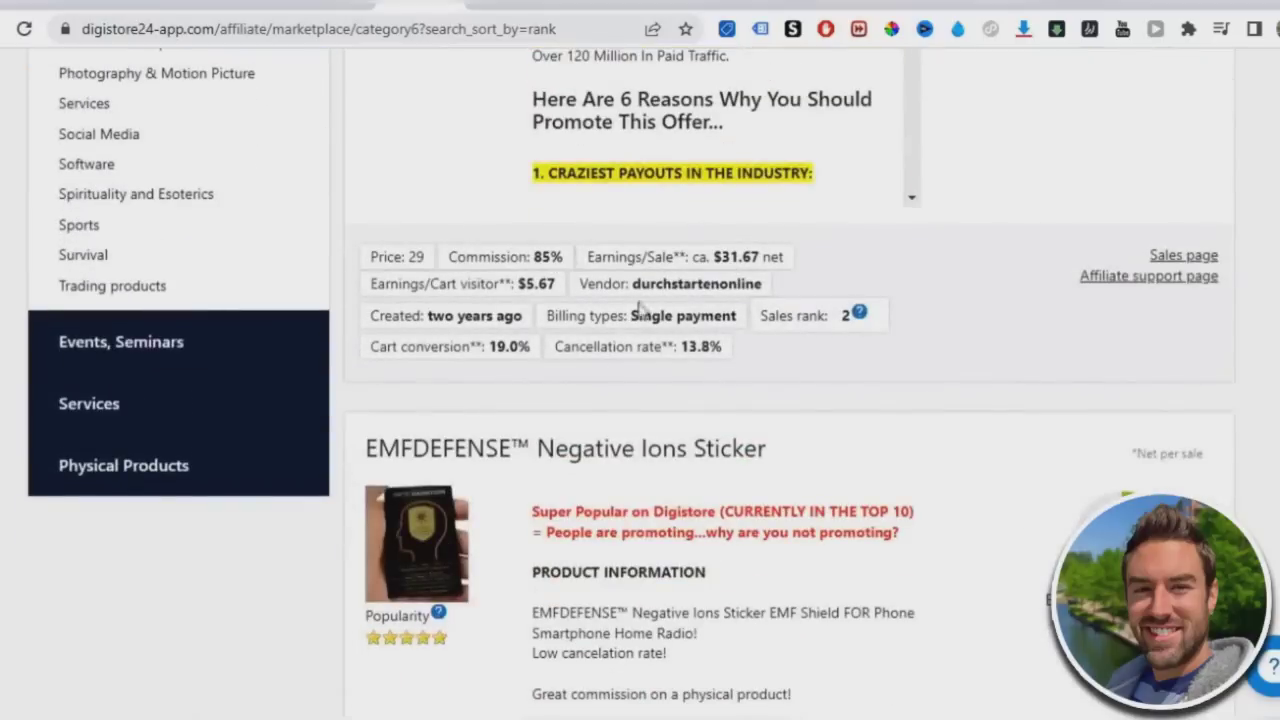
left_click(737, 357)
scroll(880, 318, "up", 4)
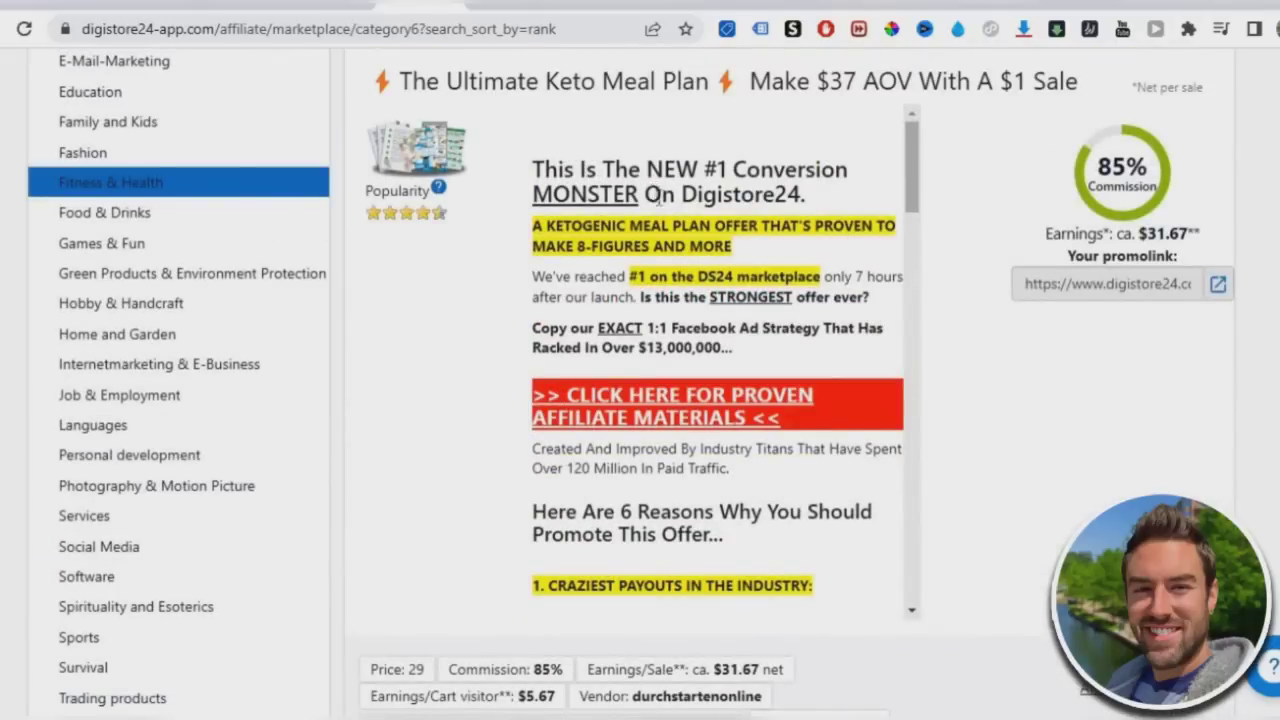
scroll(450, 240, "down", 12)
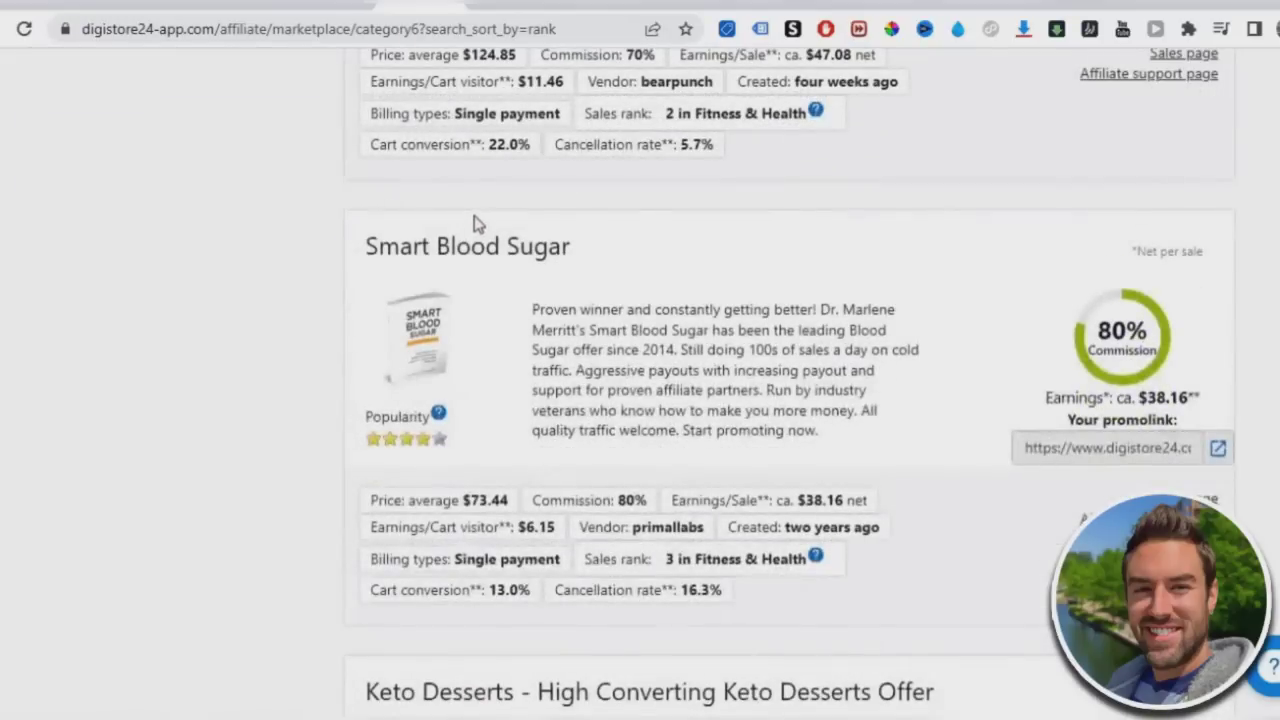
scroll(478, 224, "down", 1)
scroll(478, 220, "down", 1)
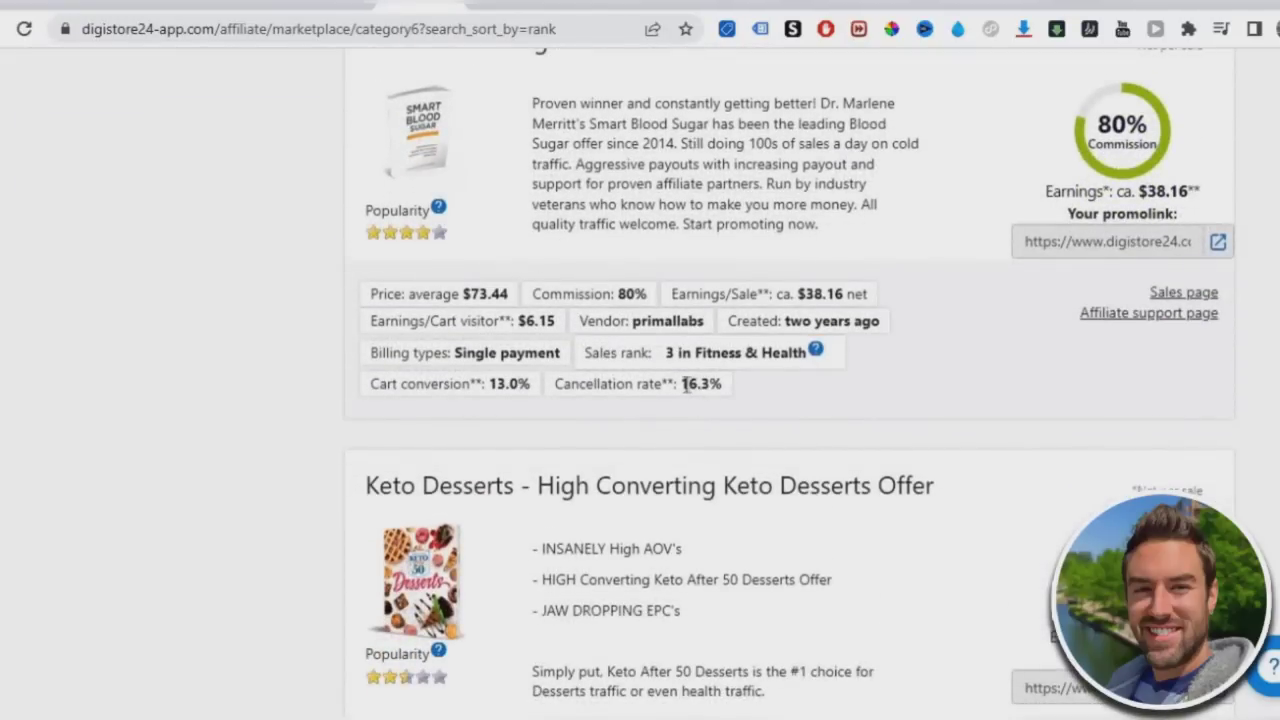
scroll(686, 385, "down", 9)
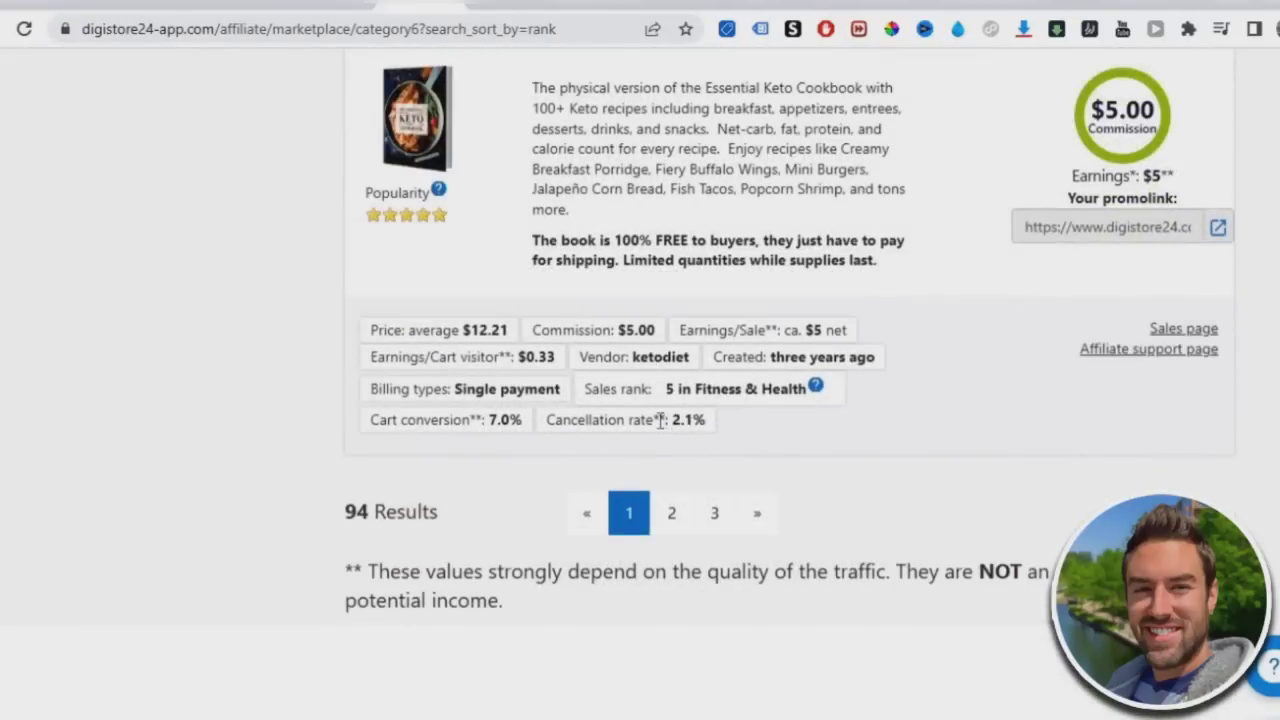
scroll(1120, 222, "up", 1)
scroll(710, 497, "up", 15)
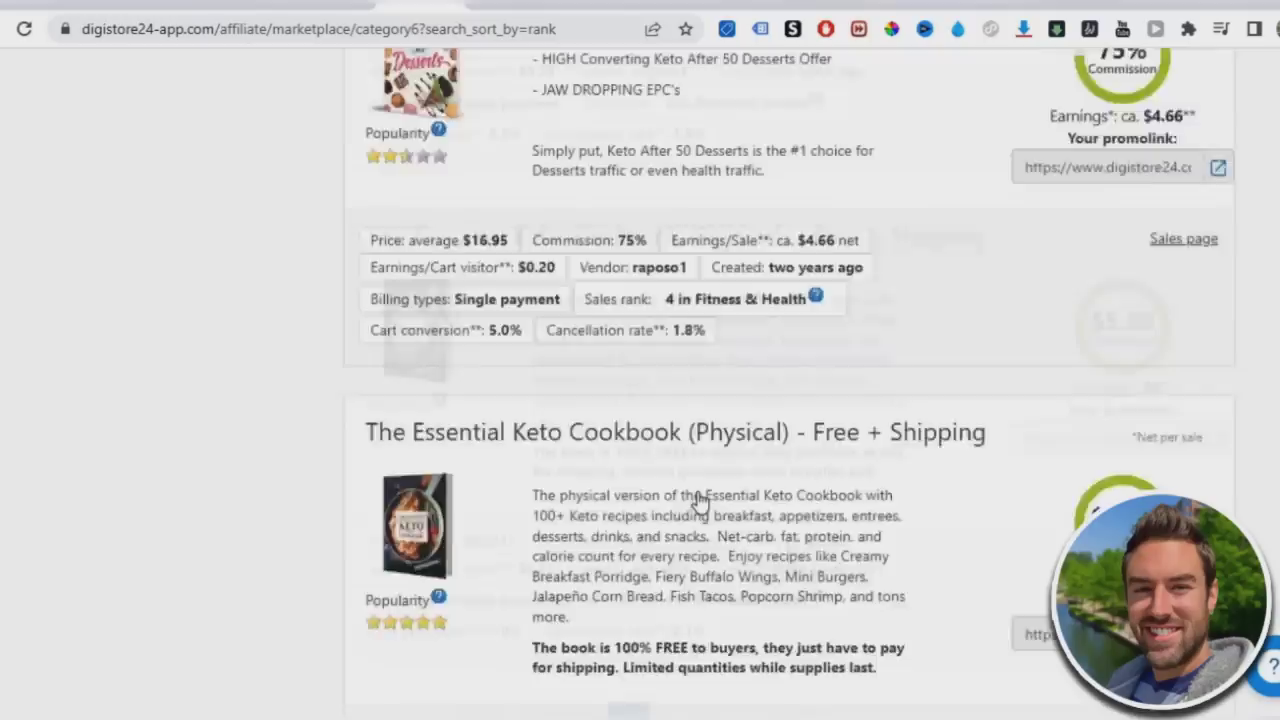
scroll(971, 463, "up", 4)
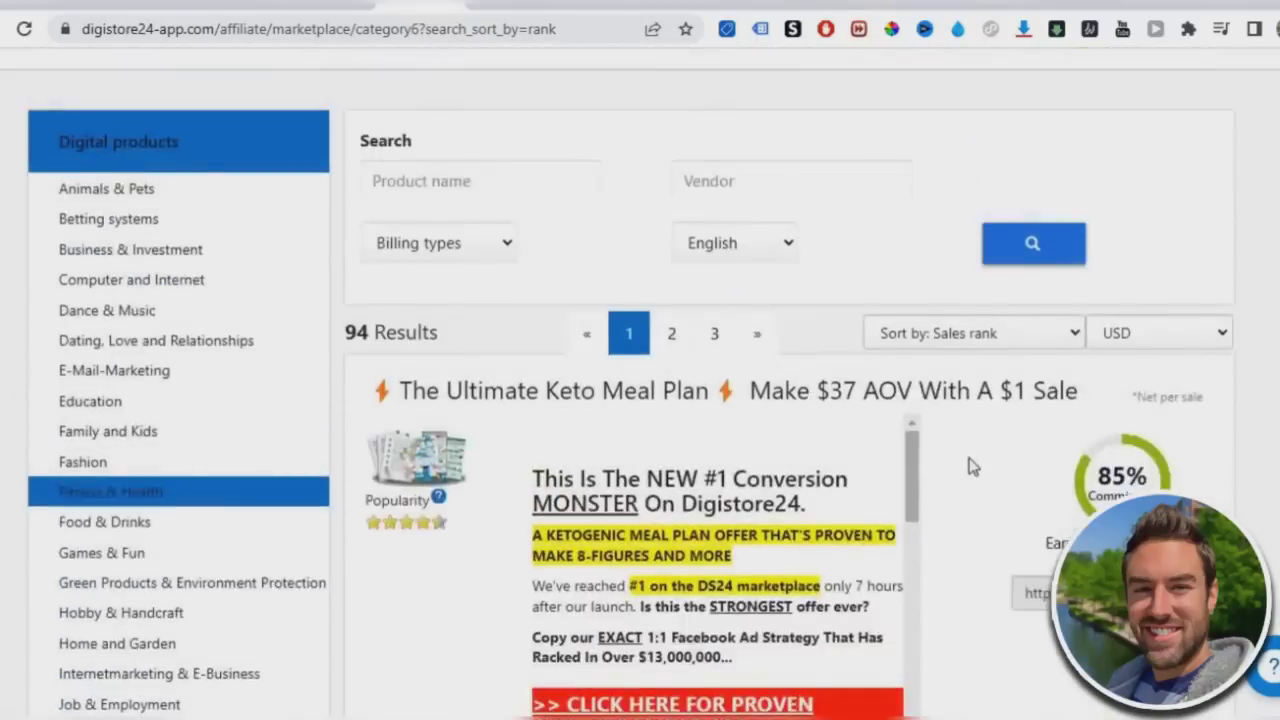
scroll(971, 463, "down", 4)
scroll(980, 457, "up", 1)
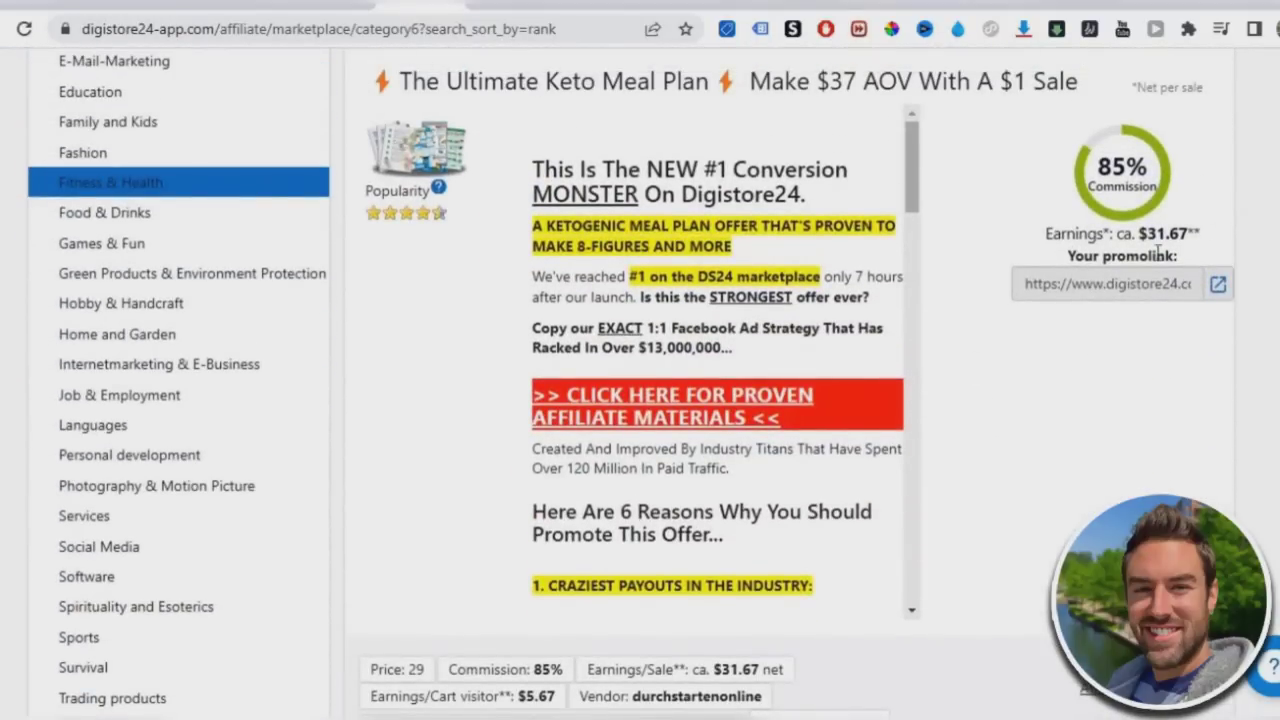
scroll(1158, 250, "down", 8)
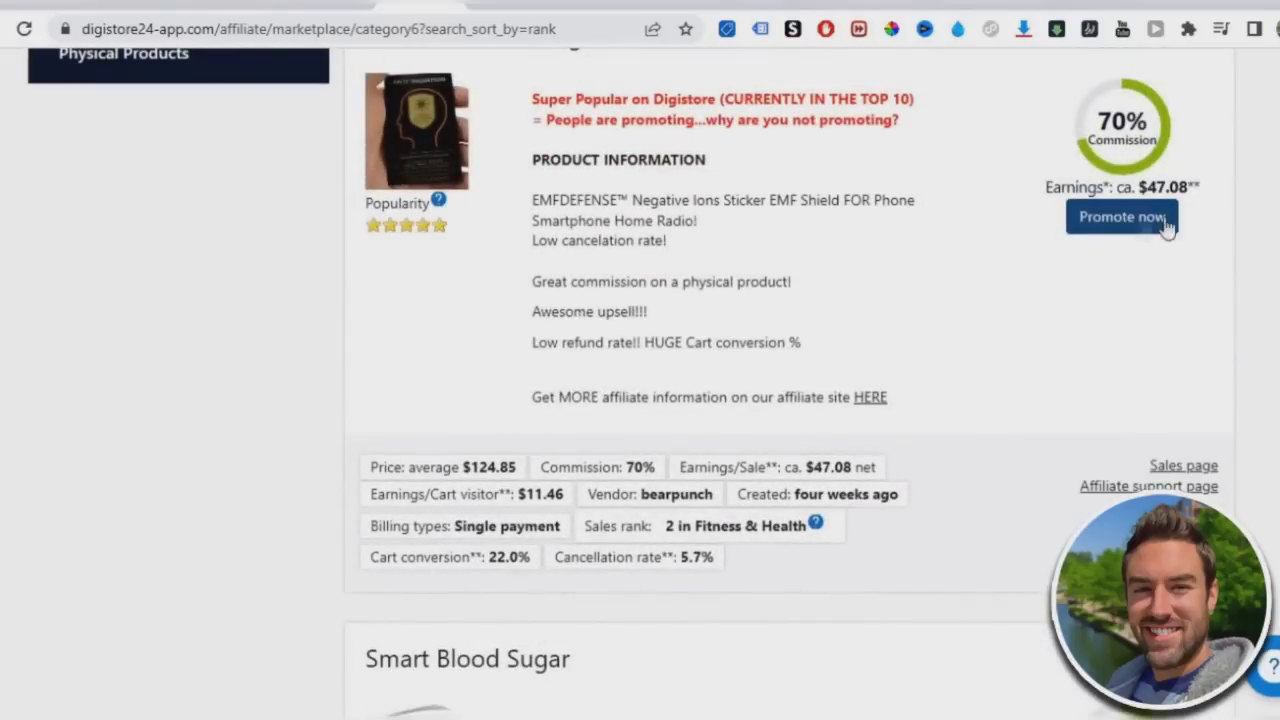
- Request the EMFDEFENSE sticker promolink, then copy The Ultimate Keto Meal Plan promolink
left_click(1122, 217)
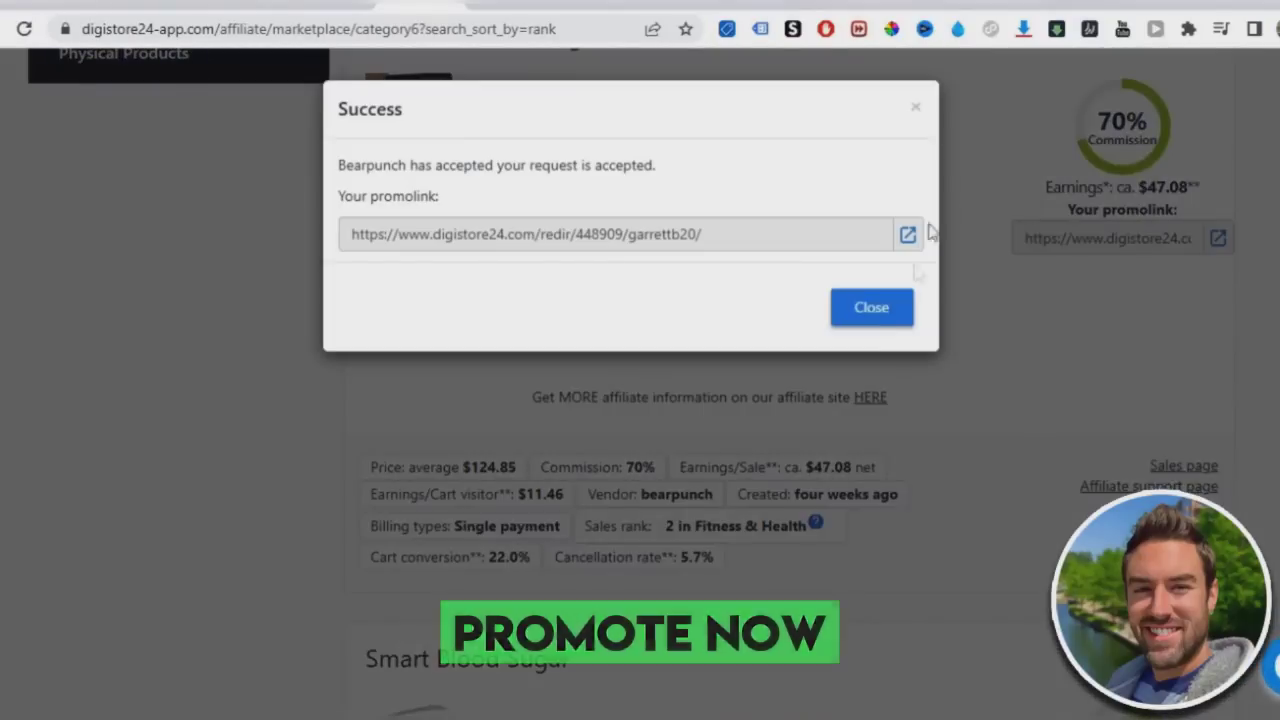
left_click(878, 310)
scroll(1100, 250, "up", 8)
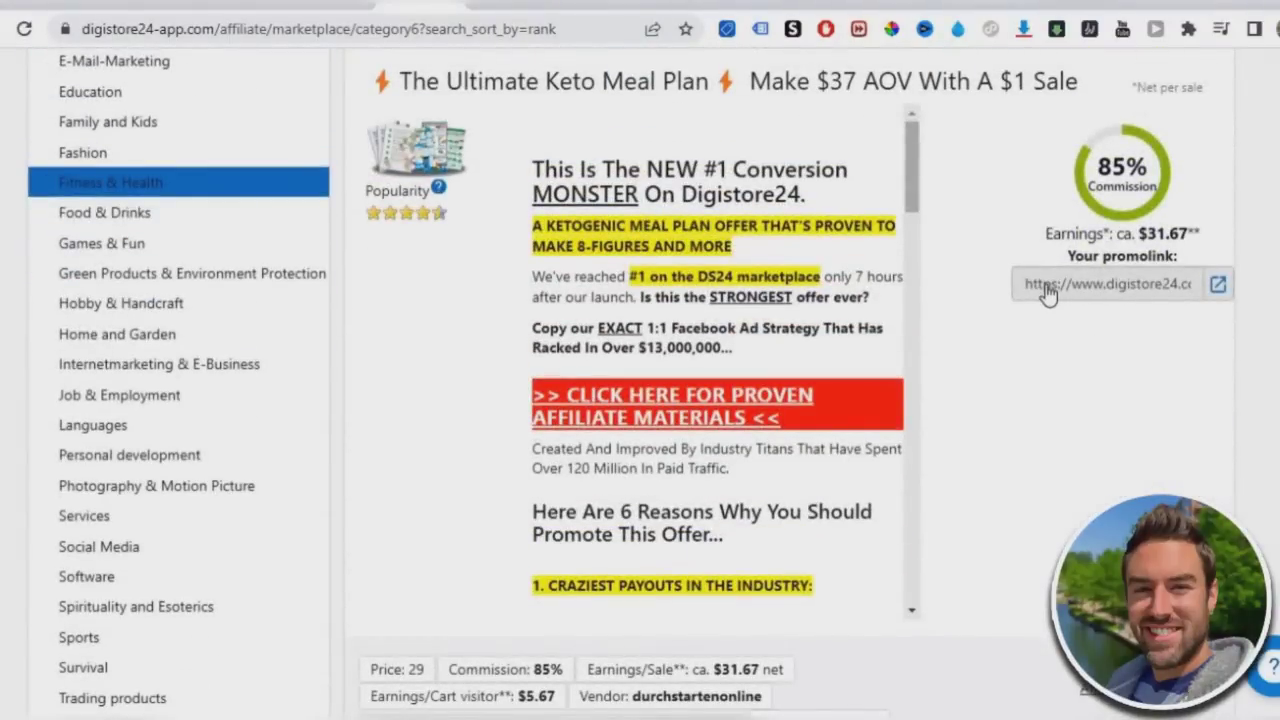
left_click(1047, 287)
right_click(1062, 285)
left_click(705, 297)
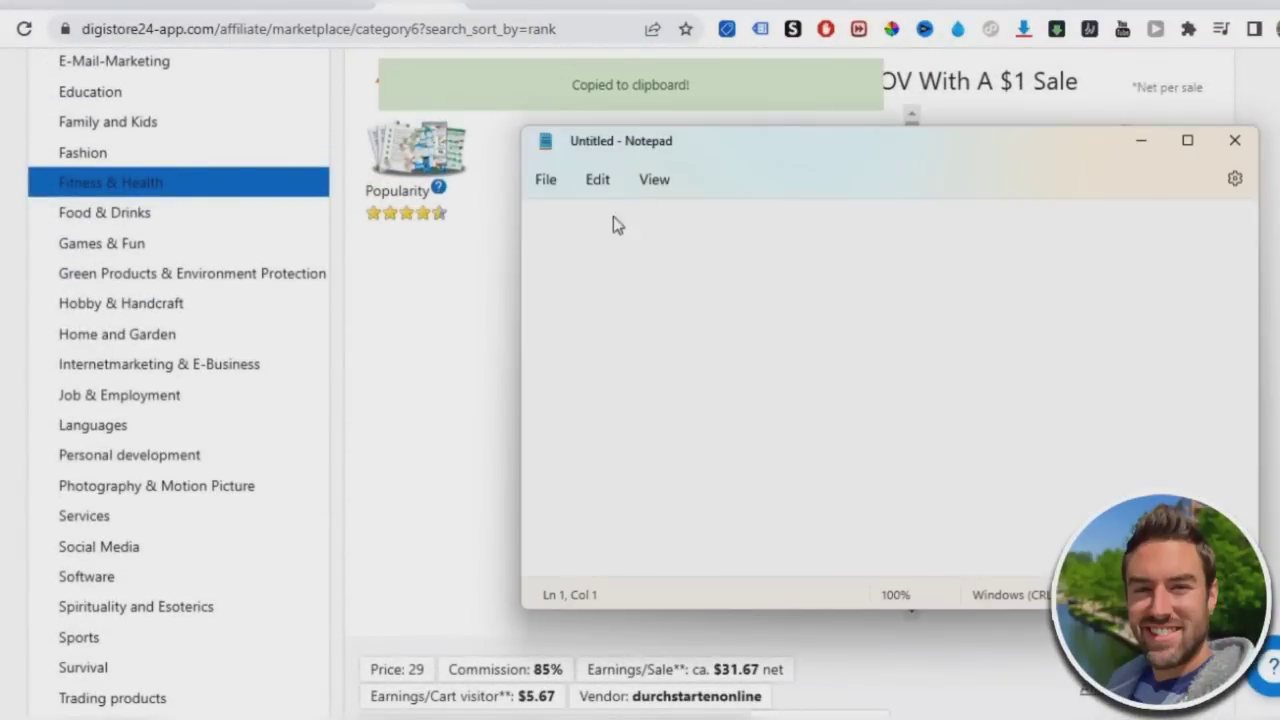
- Paste the Keto Meal Plan promolink into the blank untitled Notepad note
right_click(613, 216)
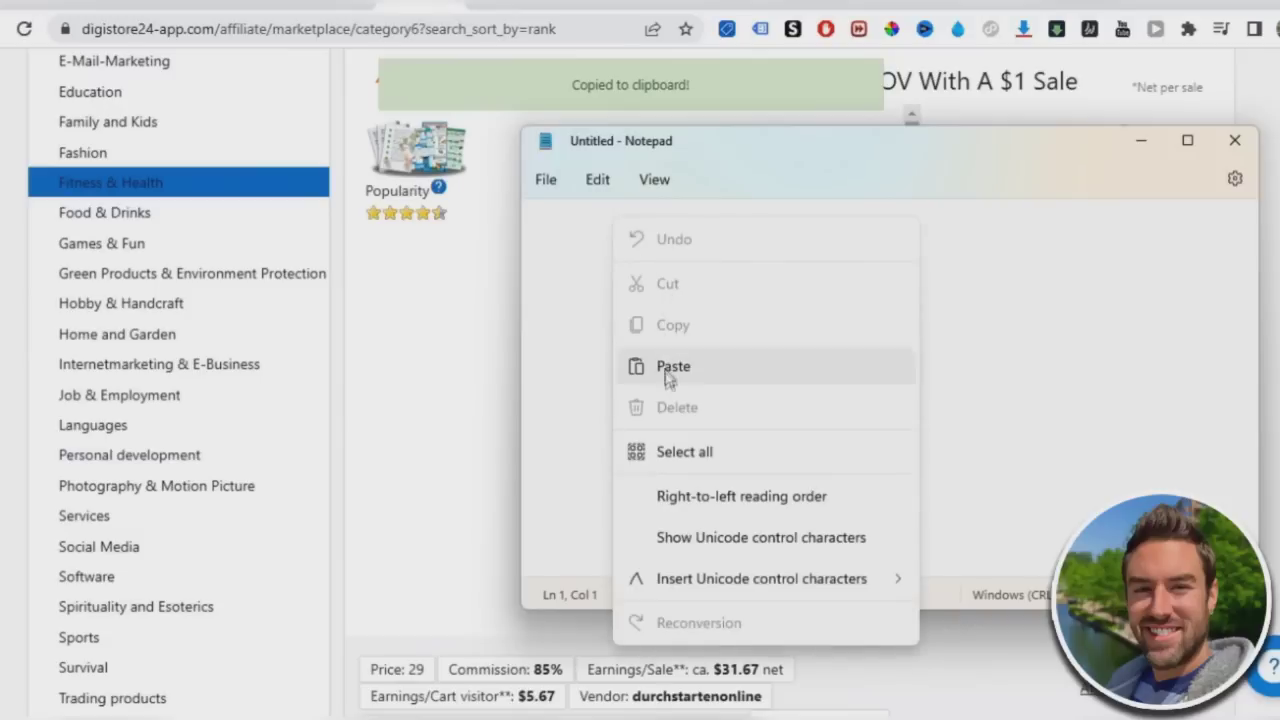
left_click(666, 368)
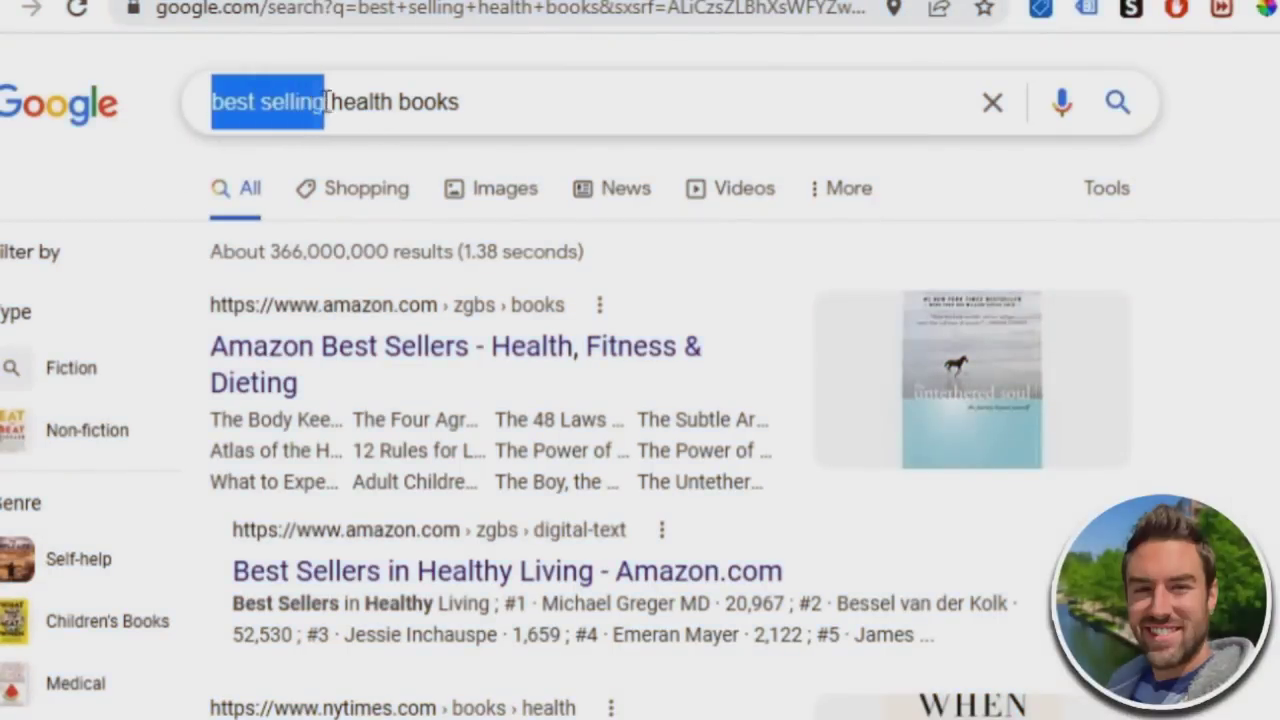
left_click(367, 96)
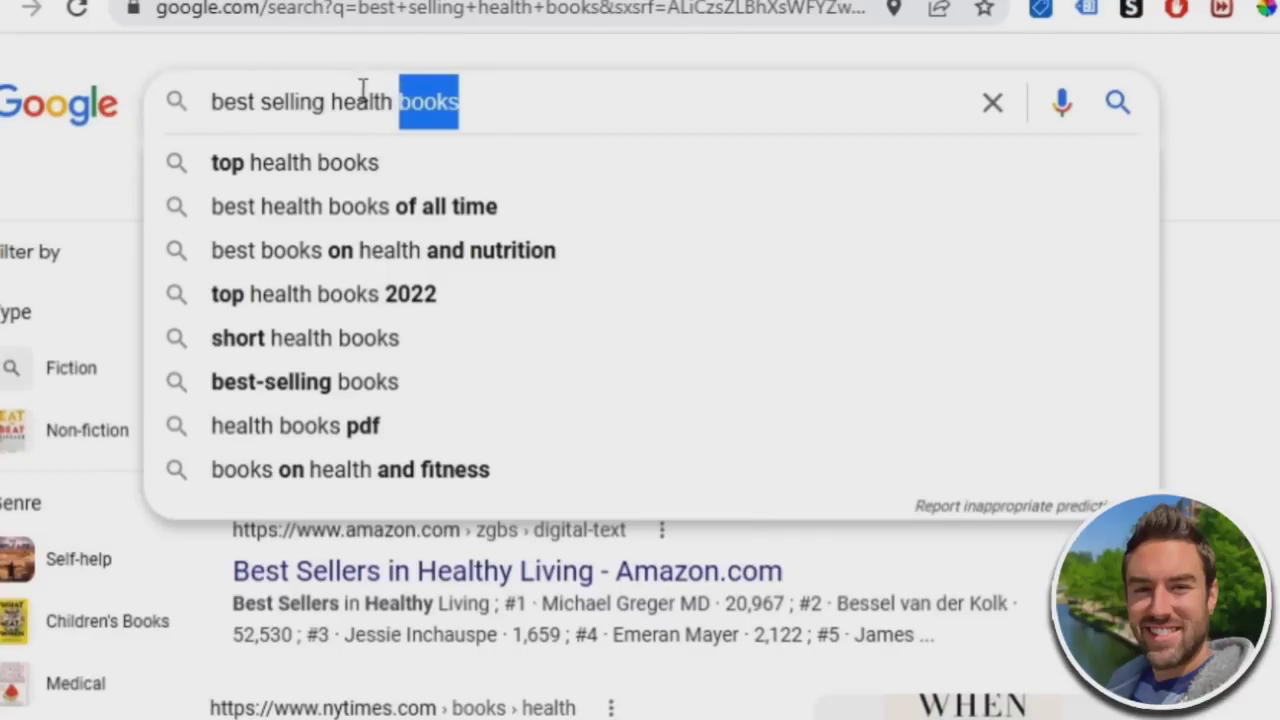
left_click(232, 78)
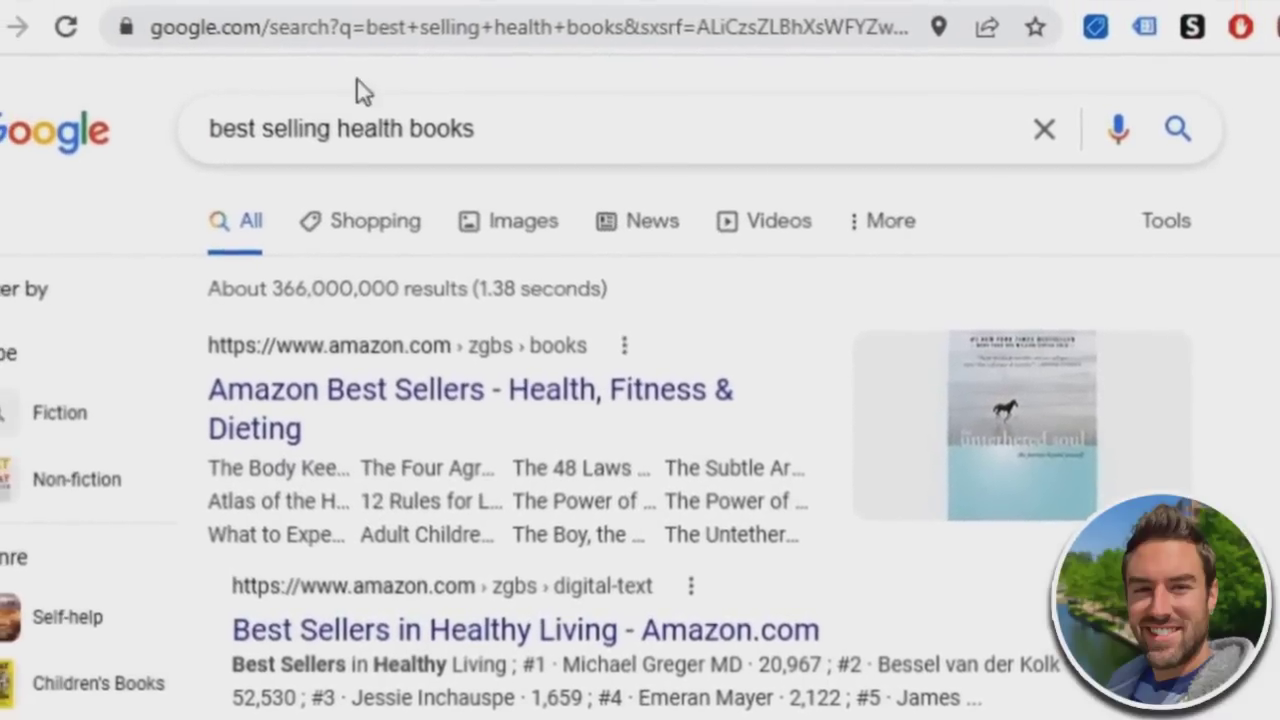
scroll(688, 478, "down", 2)
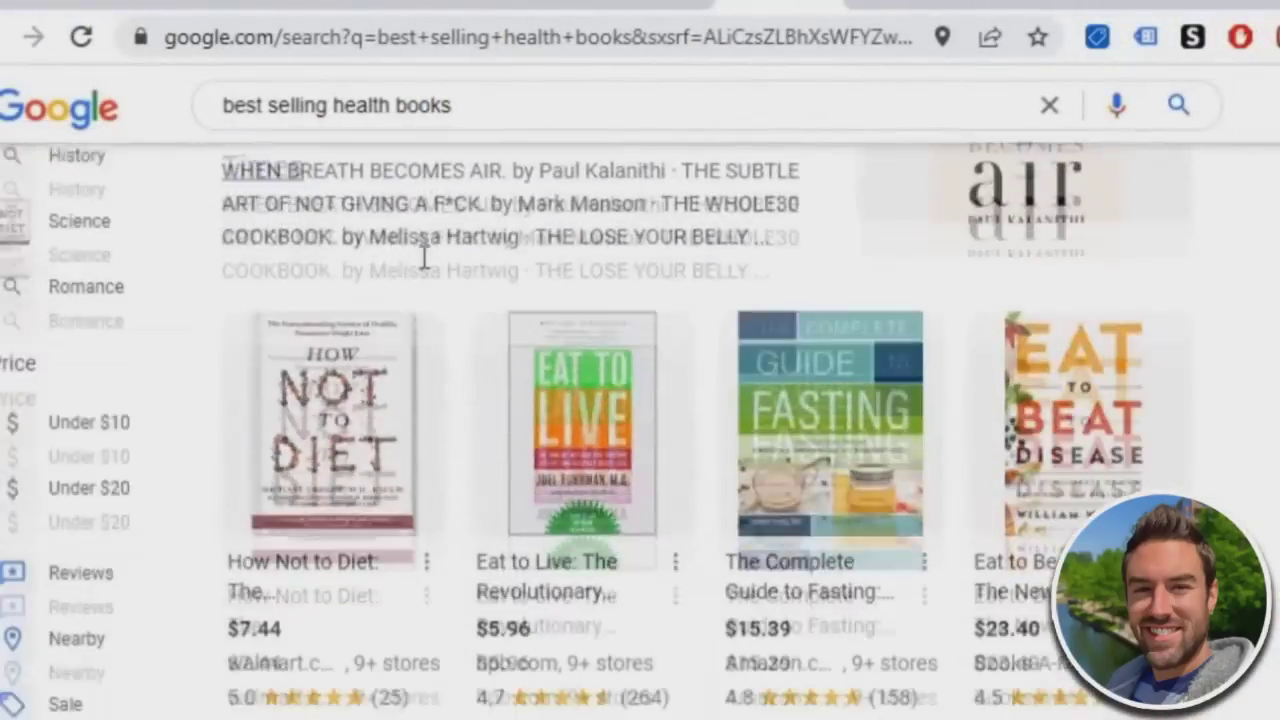
- Scroll through Google's best-selling health books results, including How Not to Diet
scroll(985, 372, "down", 2)
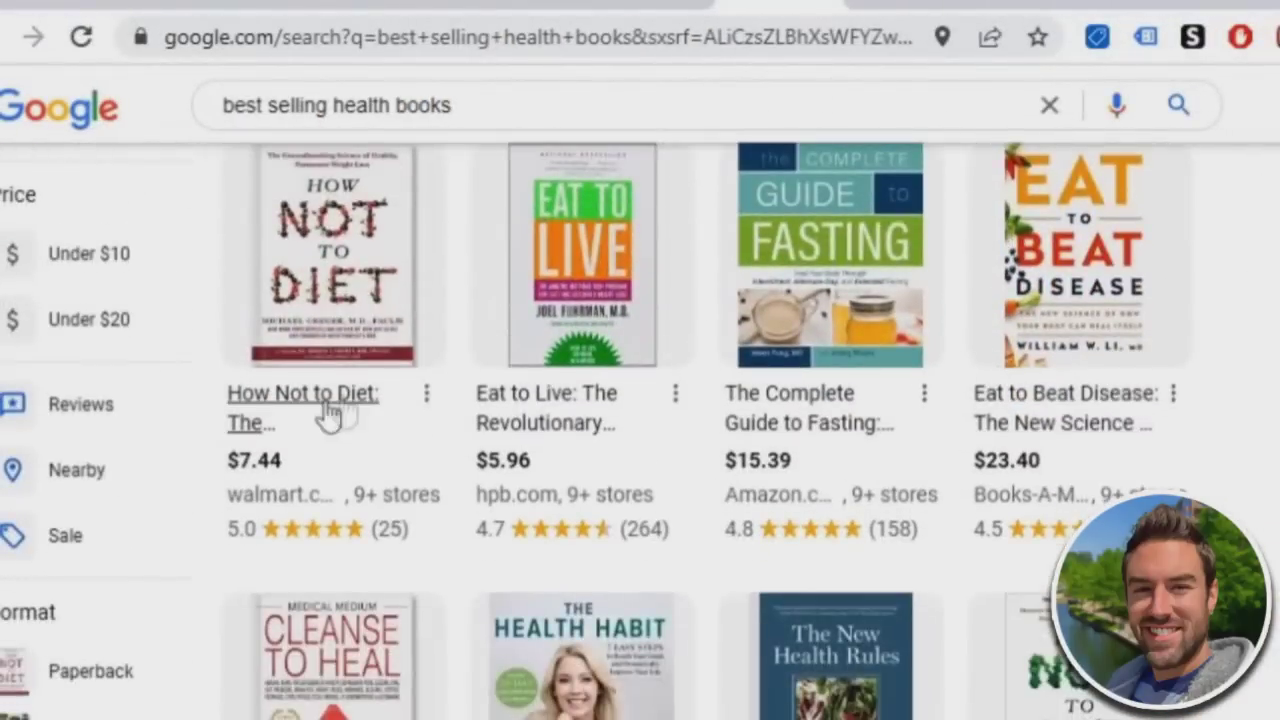
scroll(1000, 340, "up", 1)
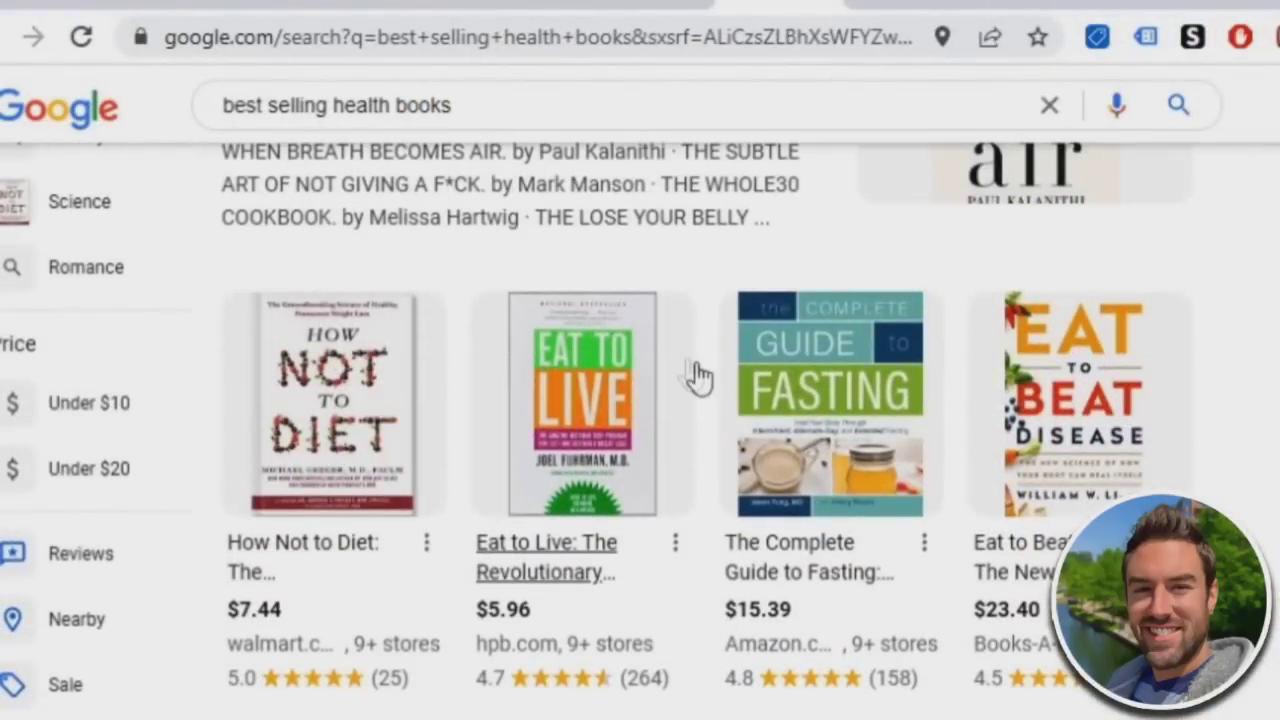
scroll(891, 486, "down", 1)
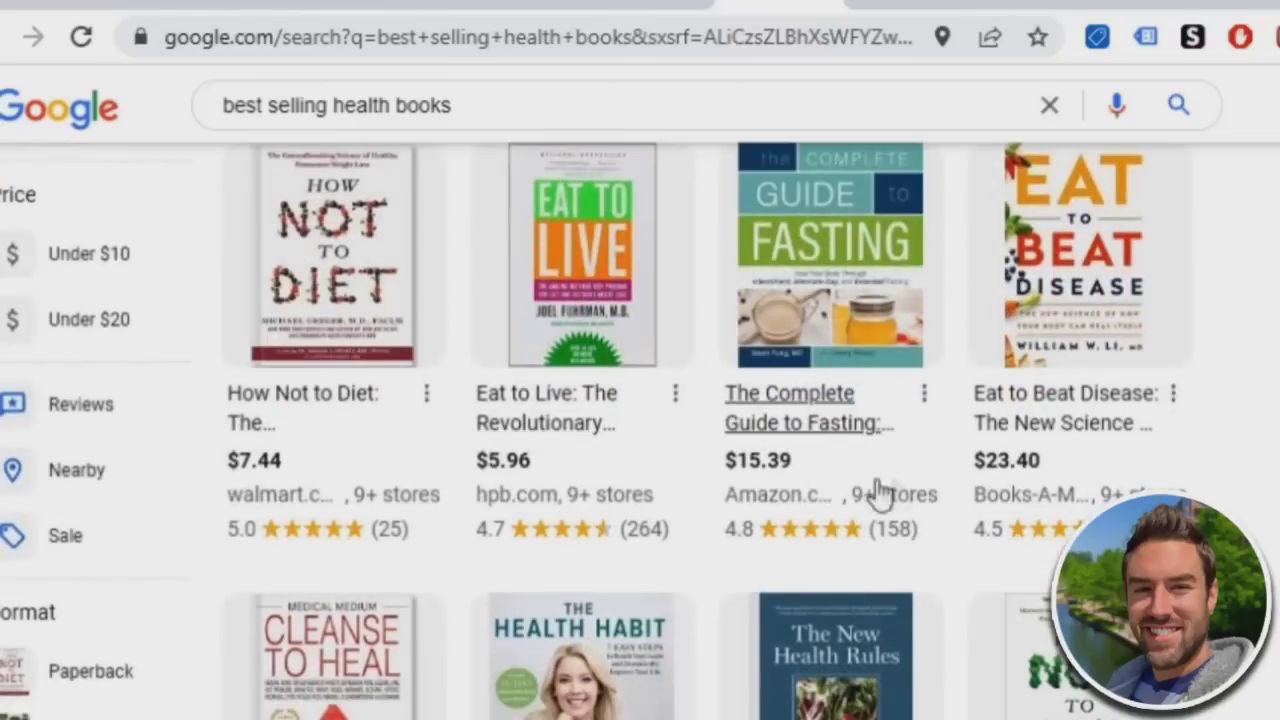
scroll(829, 491, "up", 1)
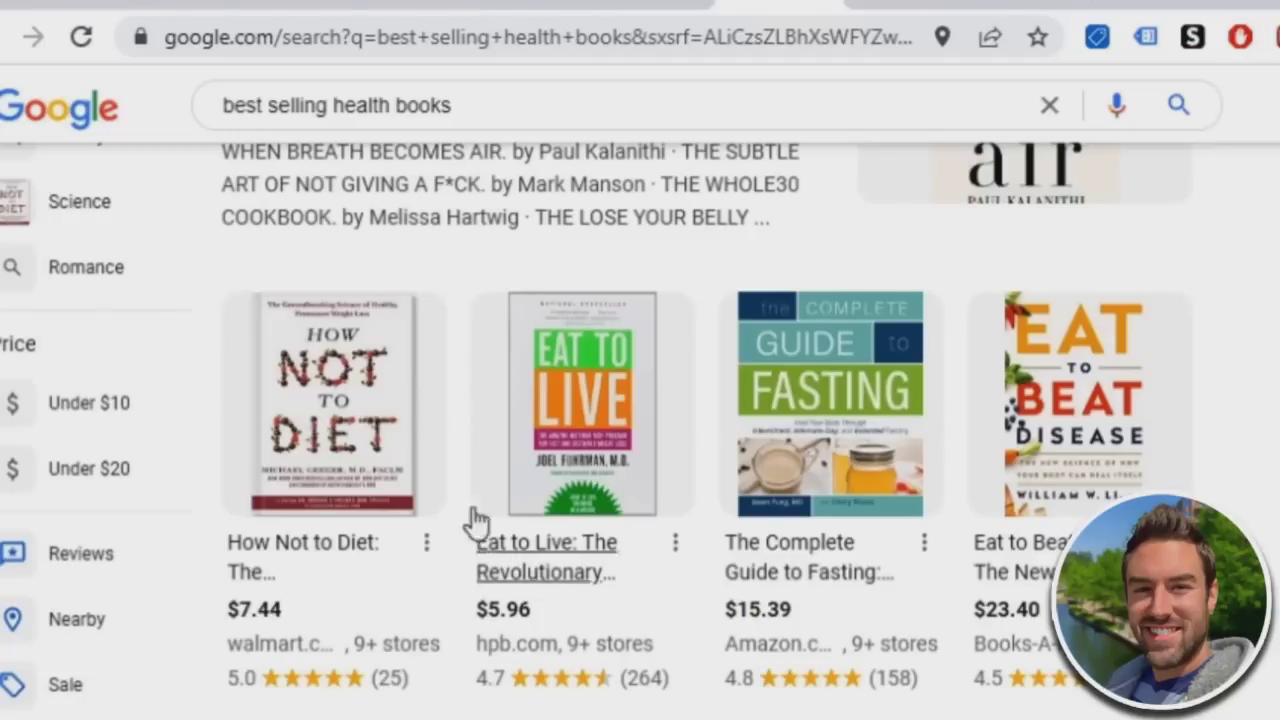
scroll(640, 430, "down", 5)
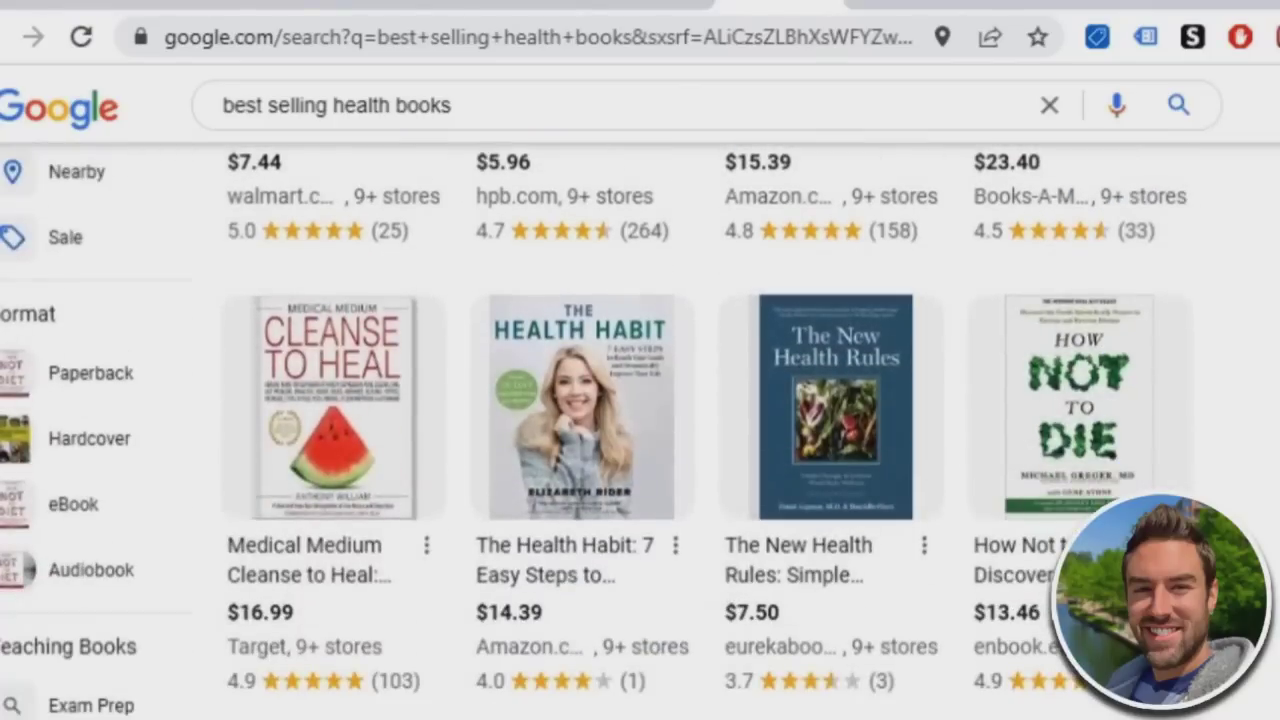
scroll(640, 430, "up", 3)
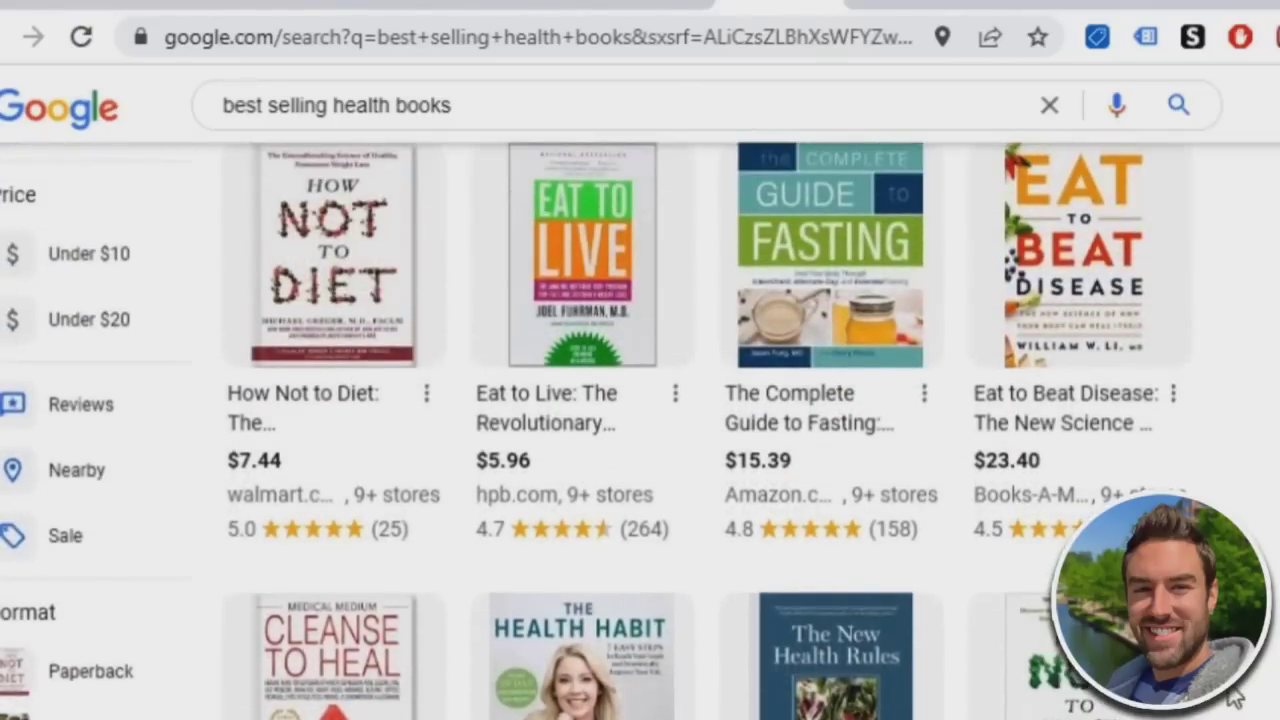
scroll(771, 120, "up", 2)
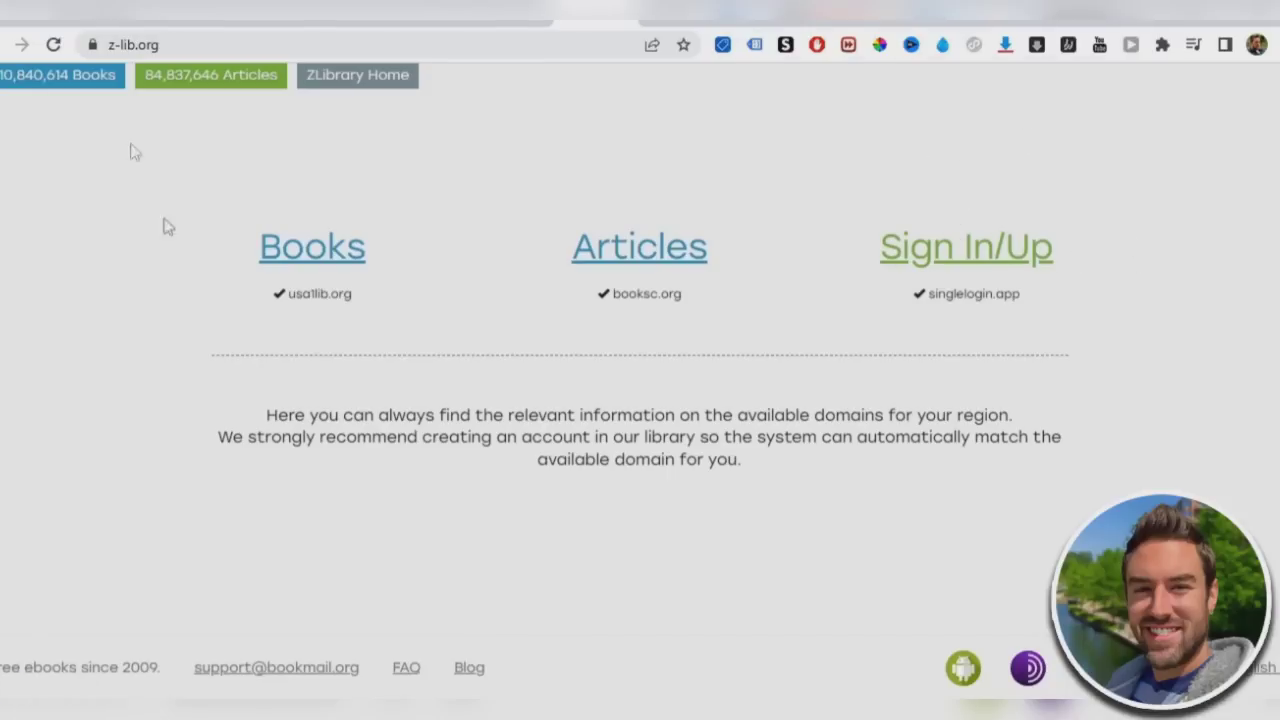
- Search the Z-Library books site for 'how not to diet'
left_click(335, 250)
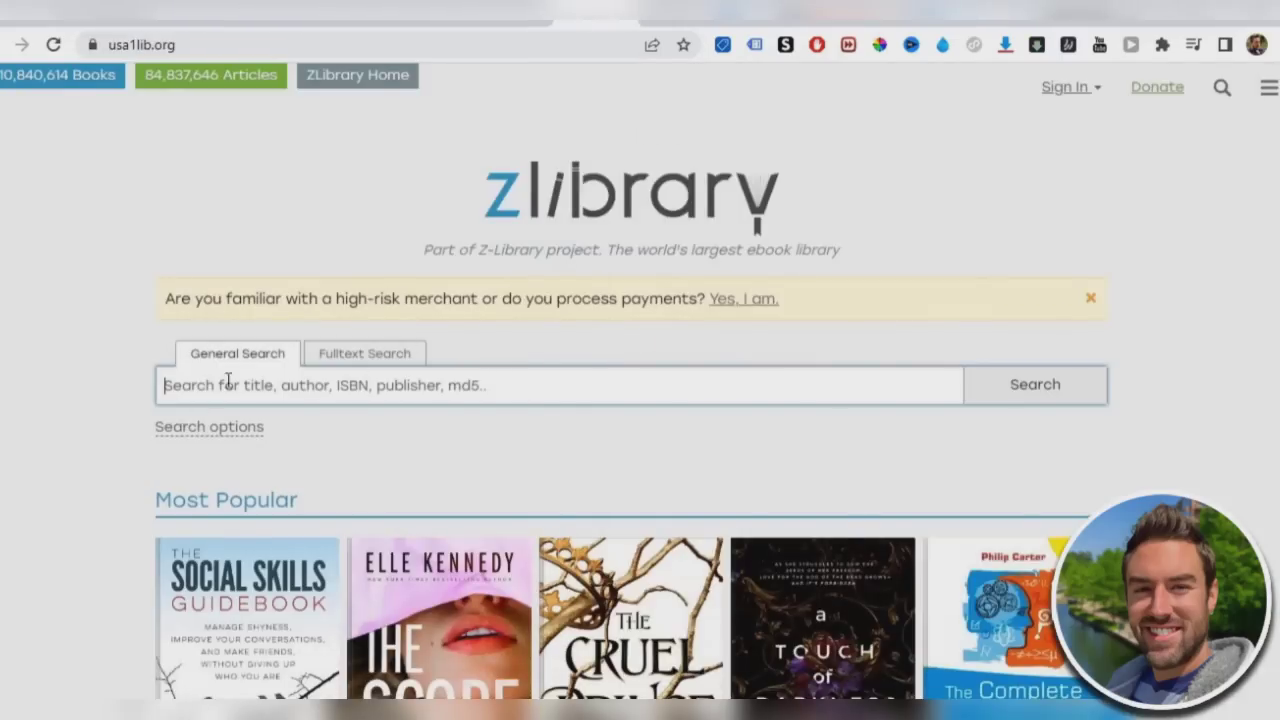
left_click(218, 388)
type("how not to diet")
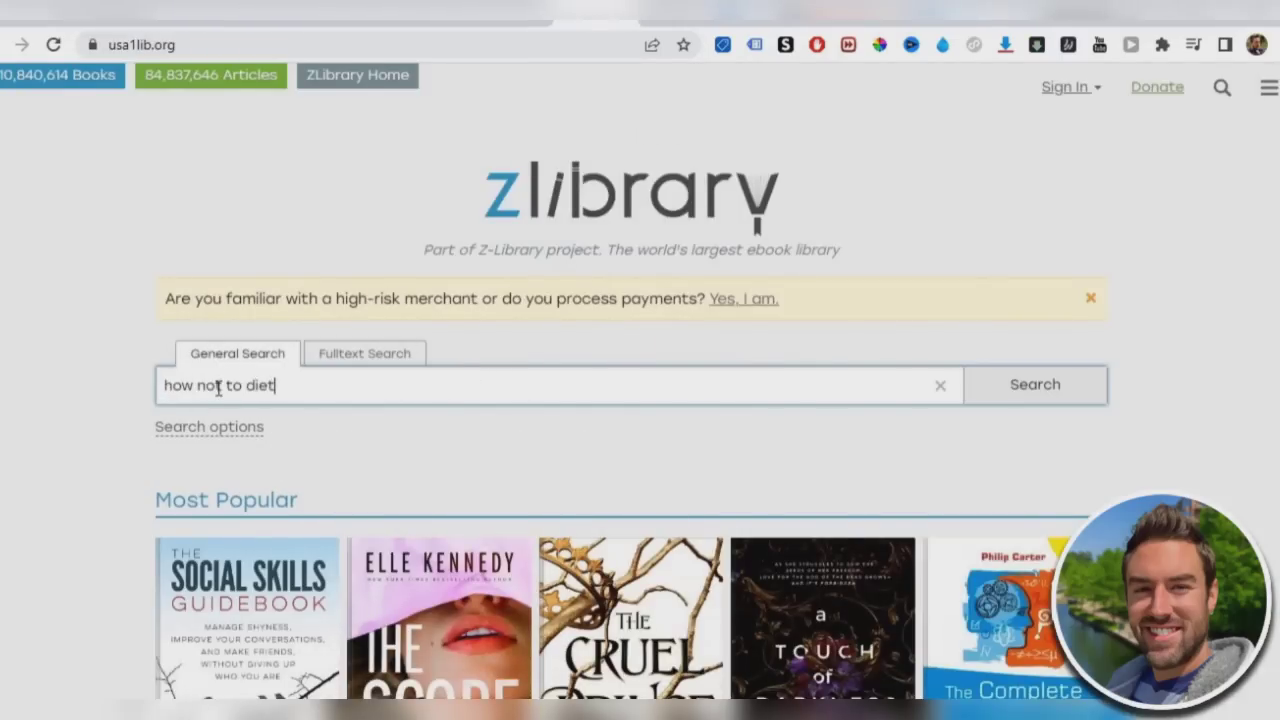
key("Return")
- Open the first How Not to Diet result from the search list
scroll(237, 371, "down", 2)
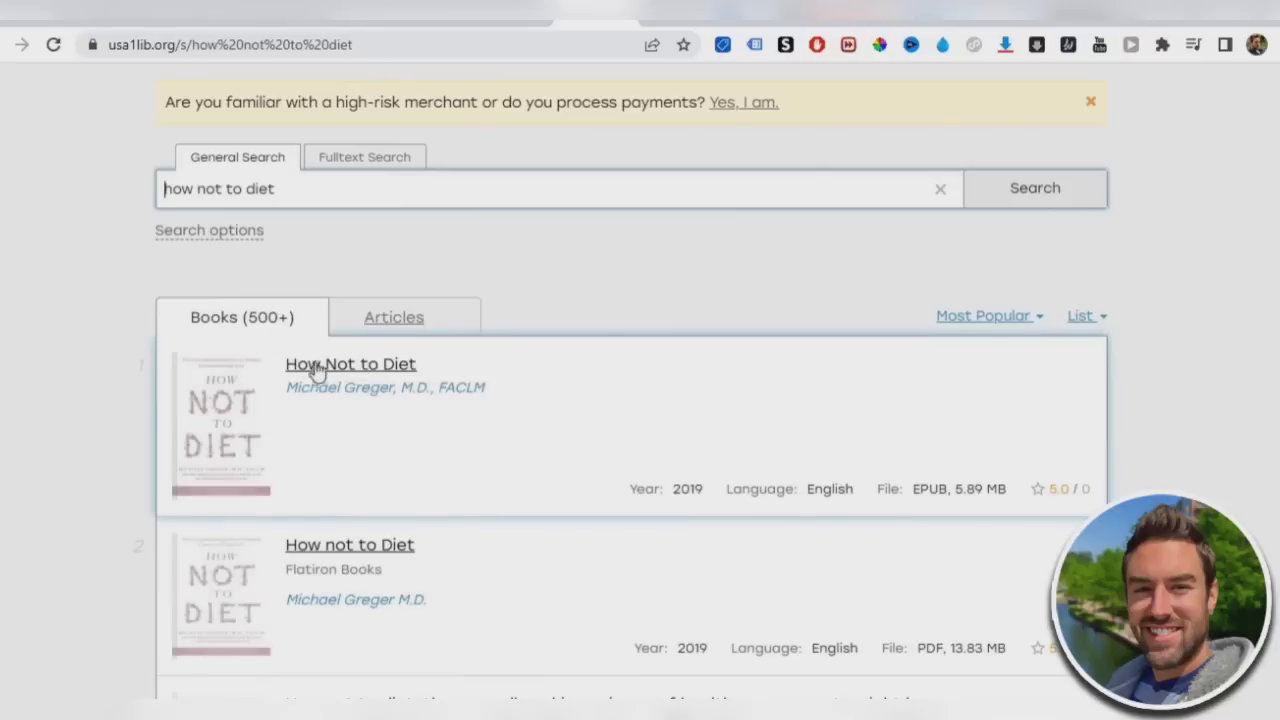
scroll(390, 388, "down", 5)
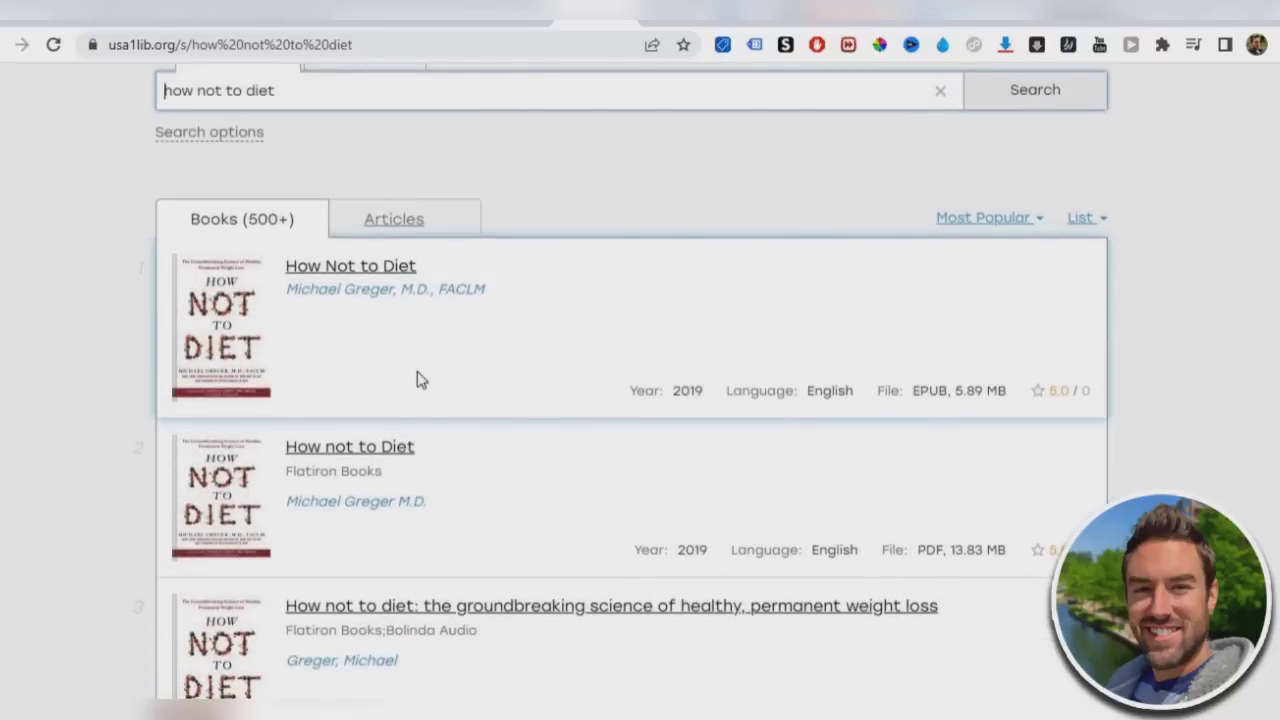
scroll(400, 428, "up", 8)
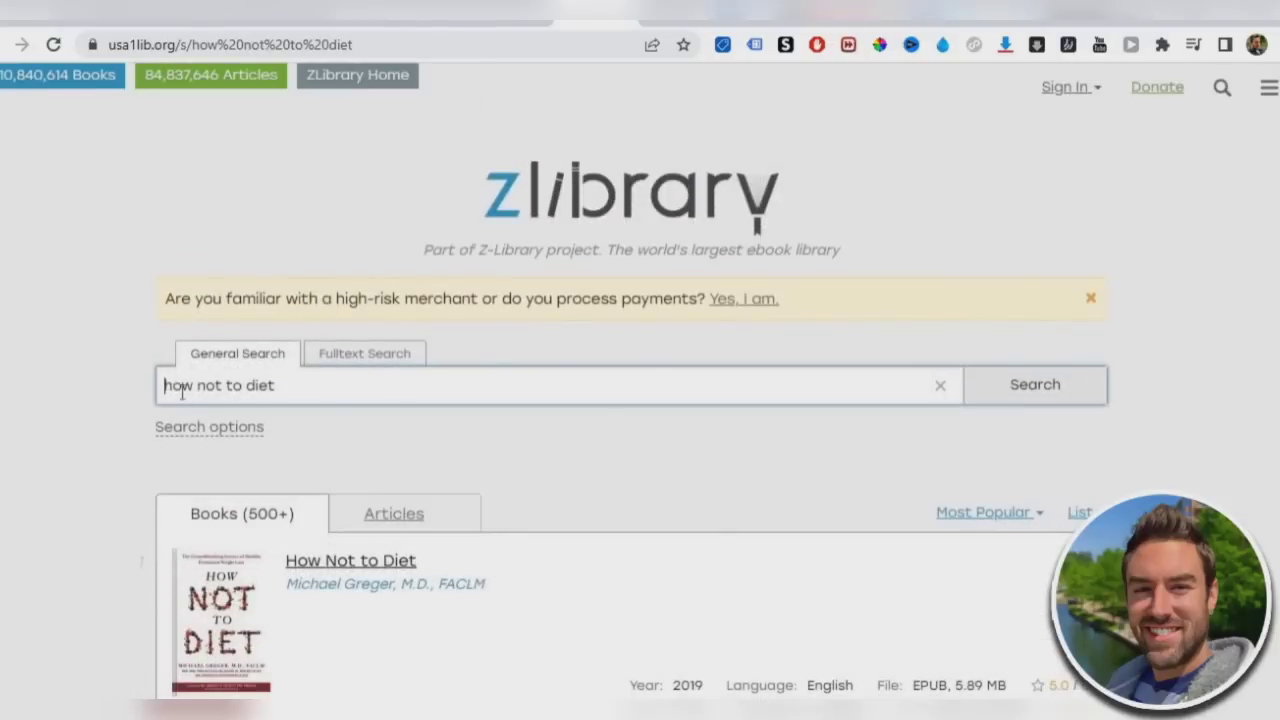
scroll(163, 385, "down", 2)
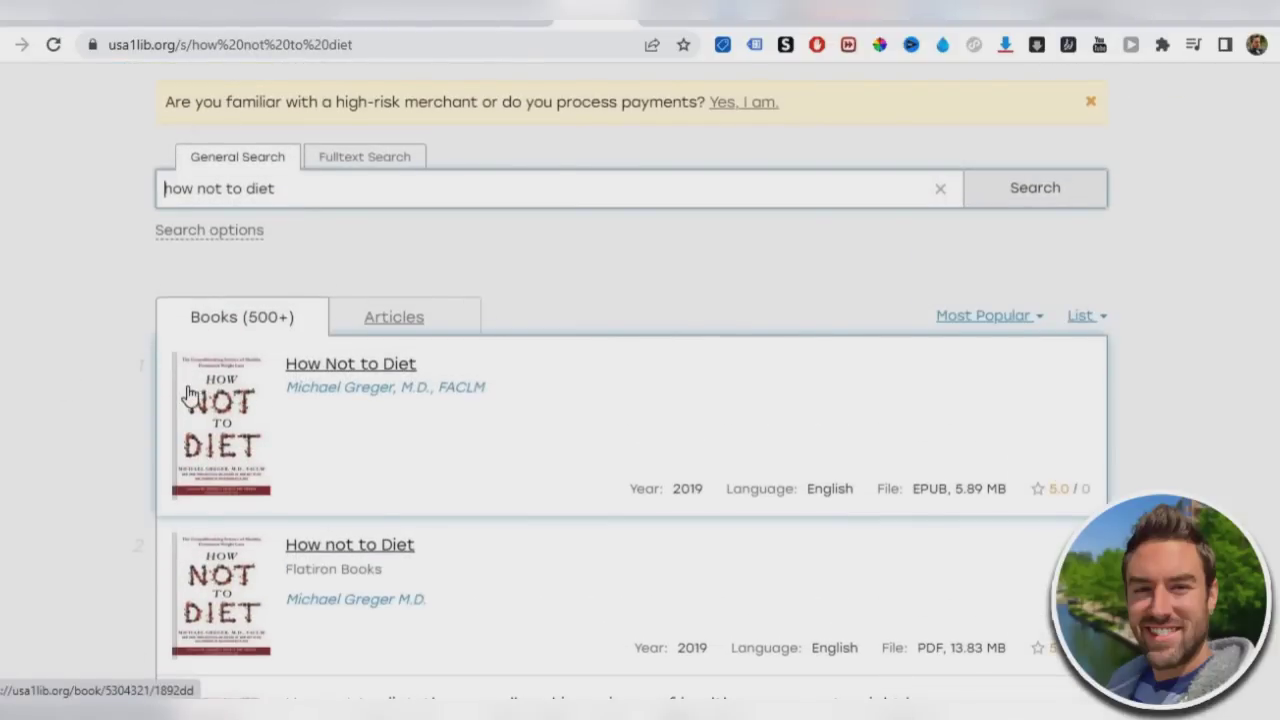
scroll(265, 373, "down", 1)
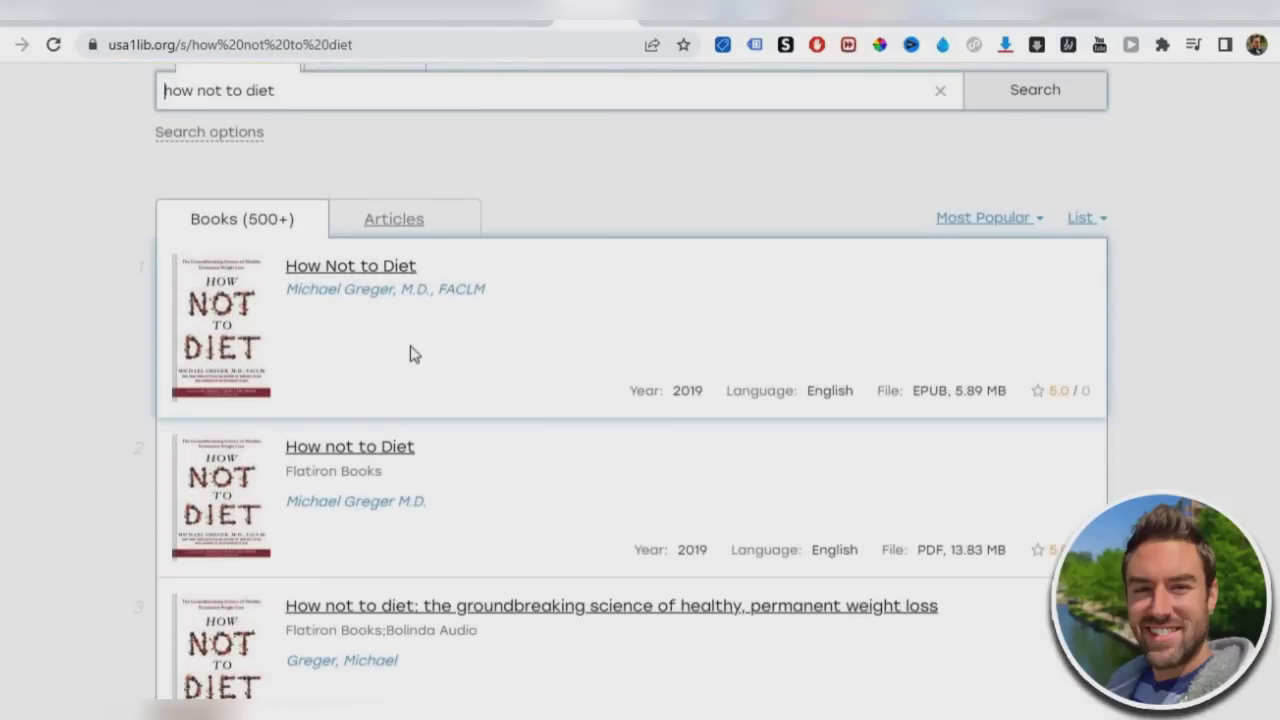
left_click(491, 257)
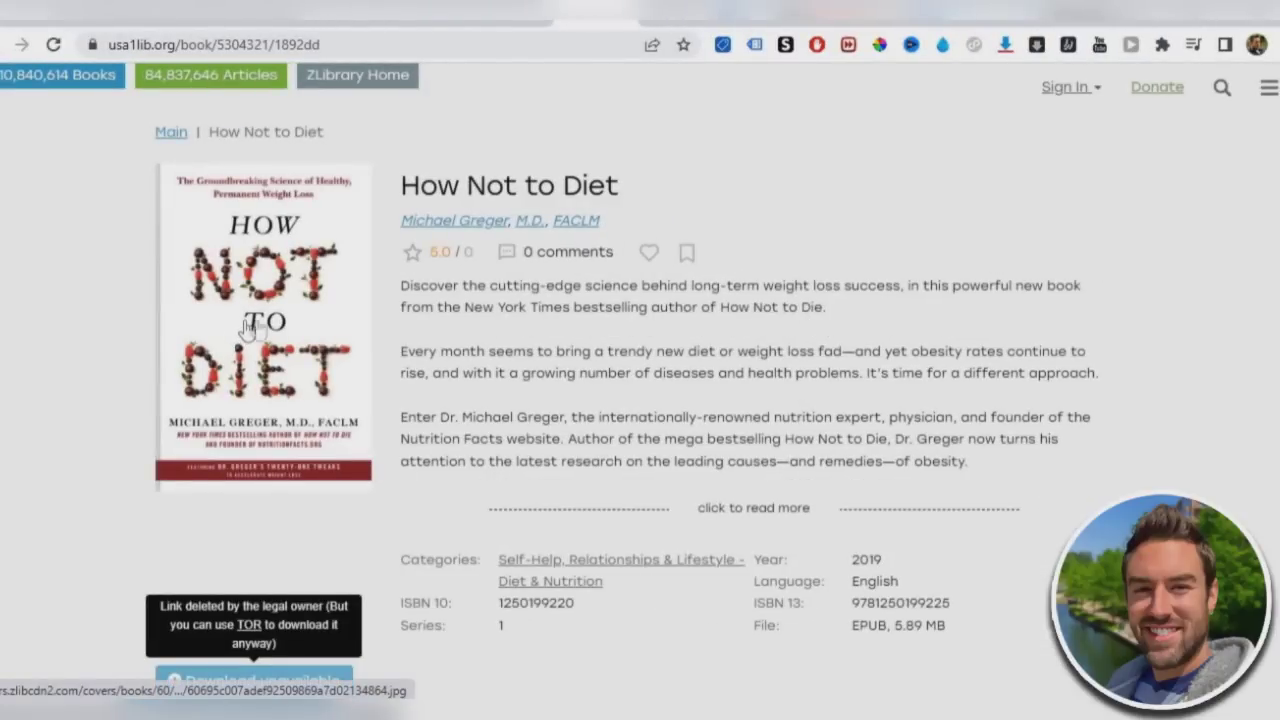
- Return to the results and open the 2020 How Not to Diet edition
scroll(340, 260, "down", 1)
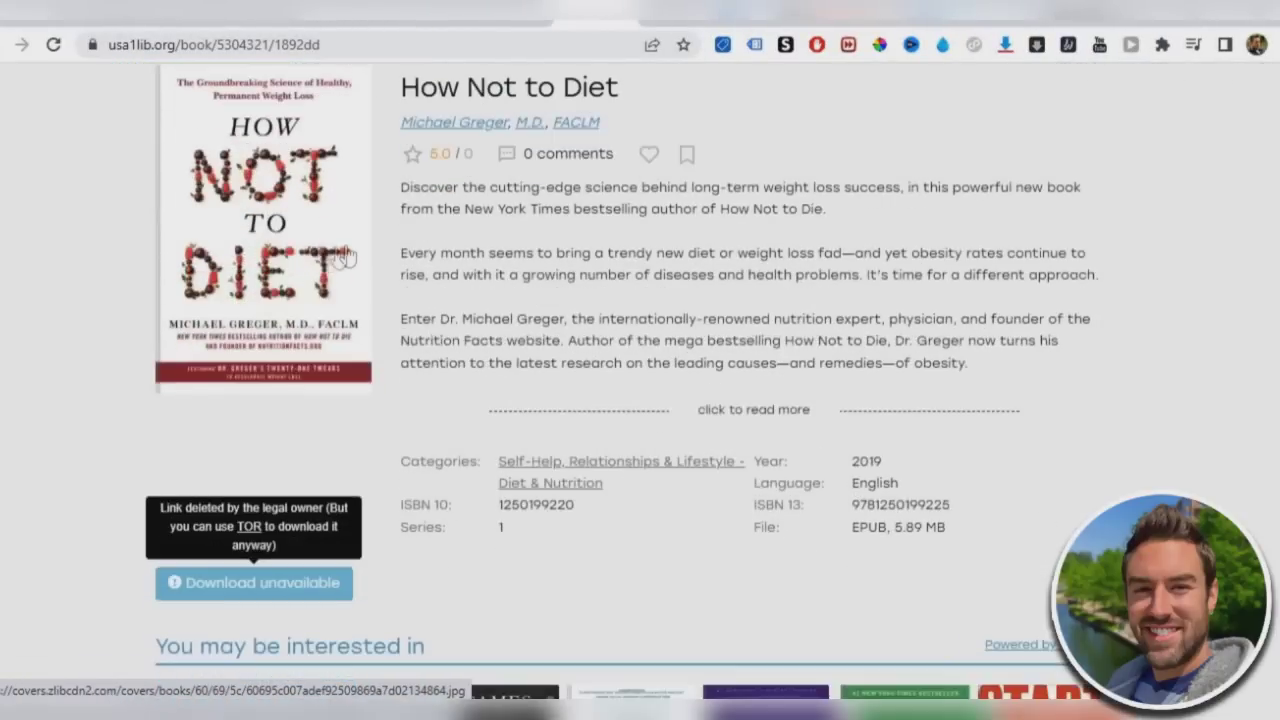
scroll(345, 255, "down", 2)
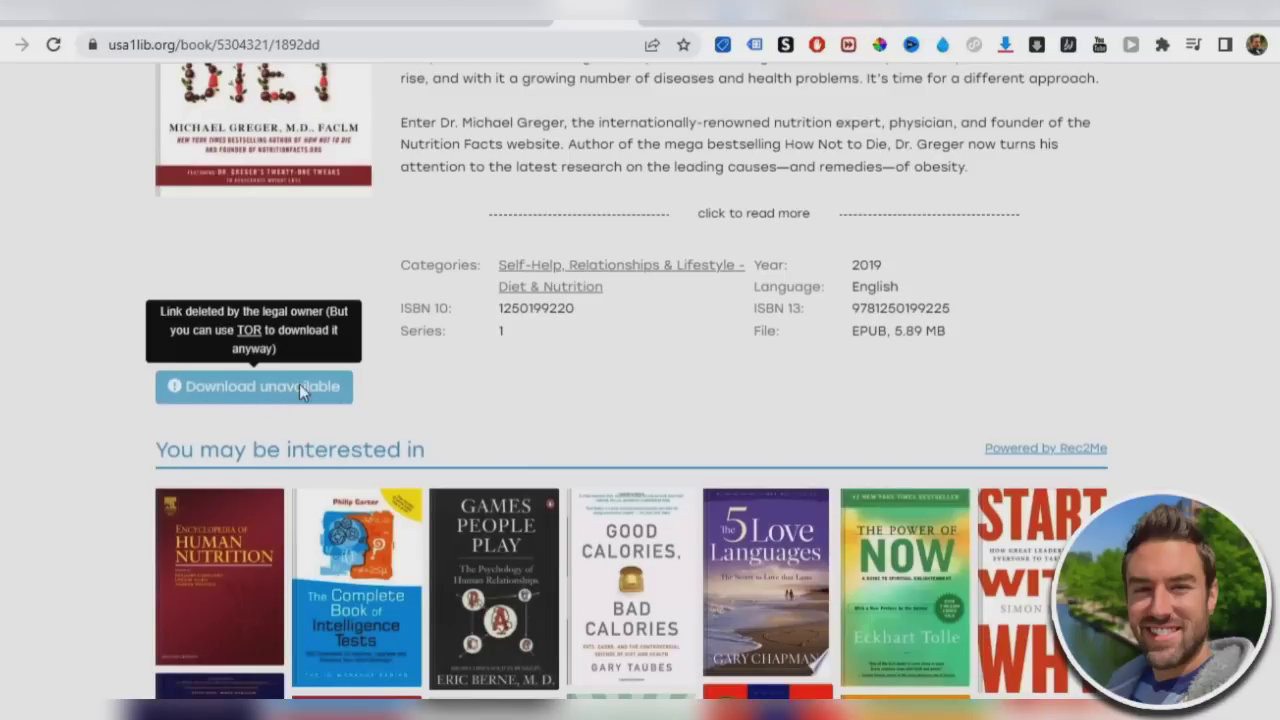
left_click(3, 47)
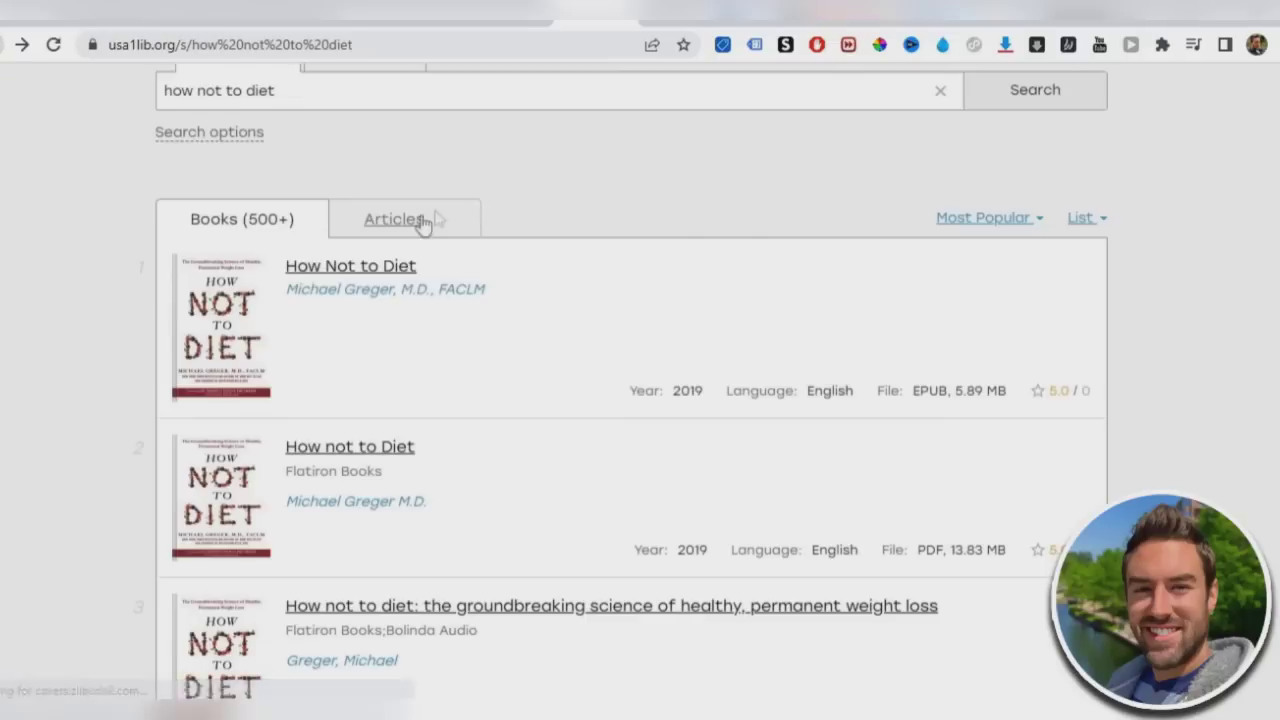
scroll(423, 220, "down", 2)
left_click(600, 309)
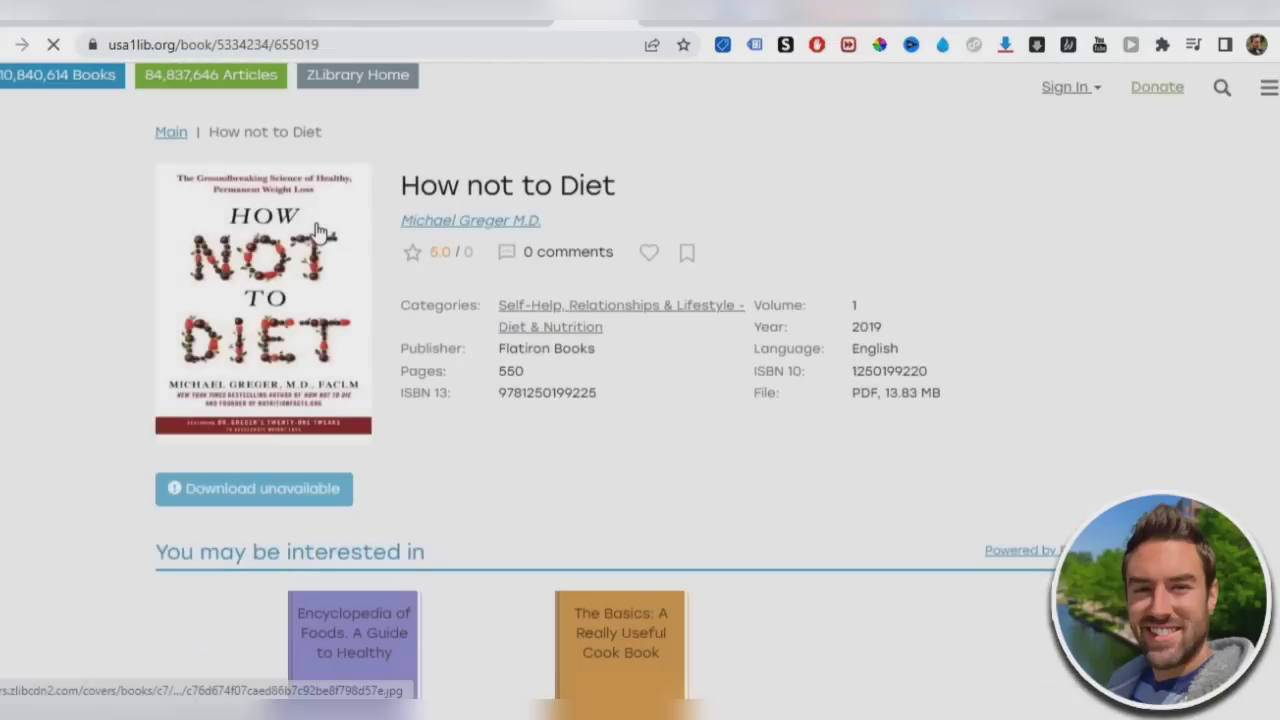
scroll(280, 429, "down", 1)
left_click(5, 45)
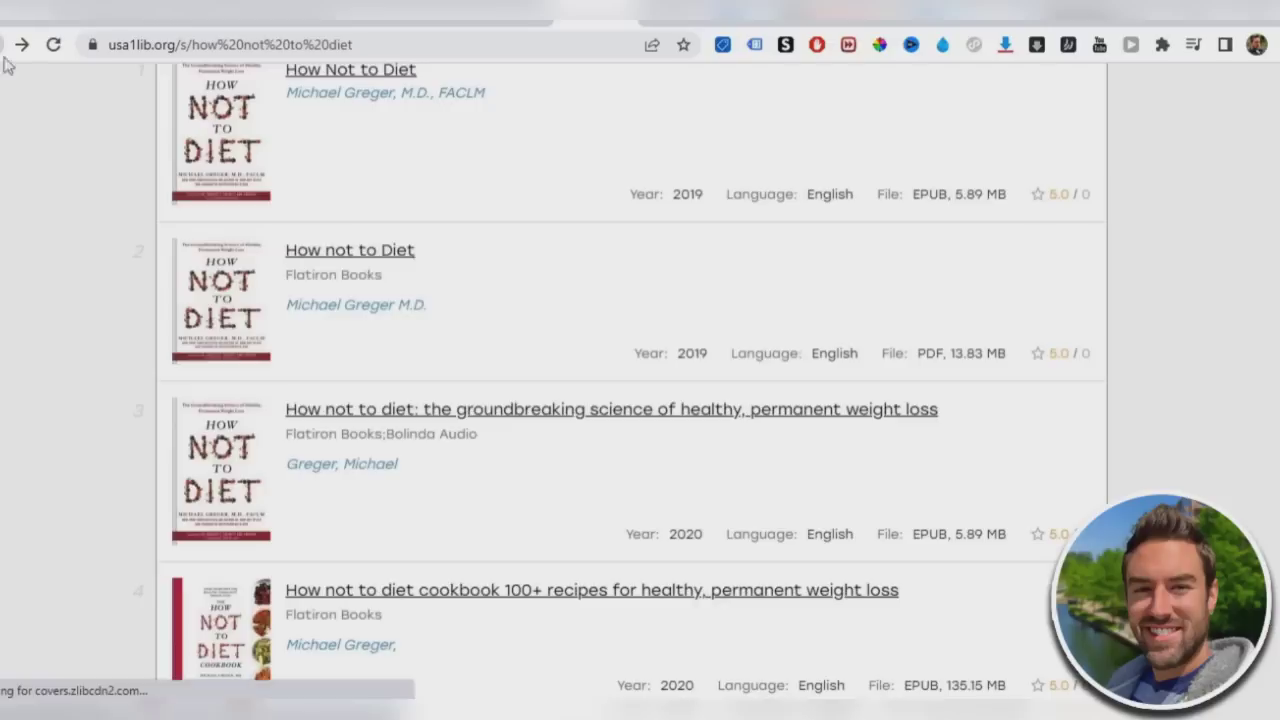
scroll(210, 298, "down", 1)
left_click(222, 270)
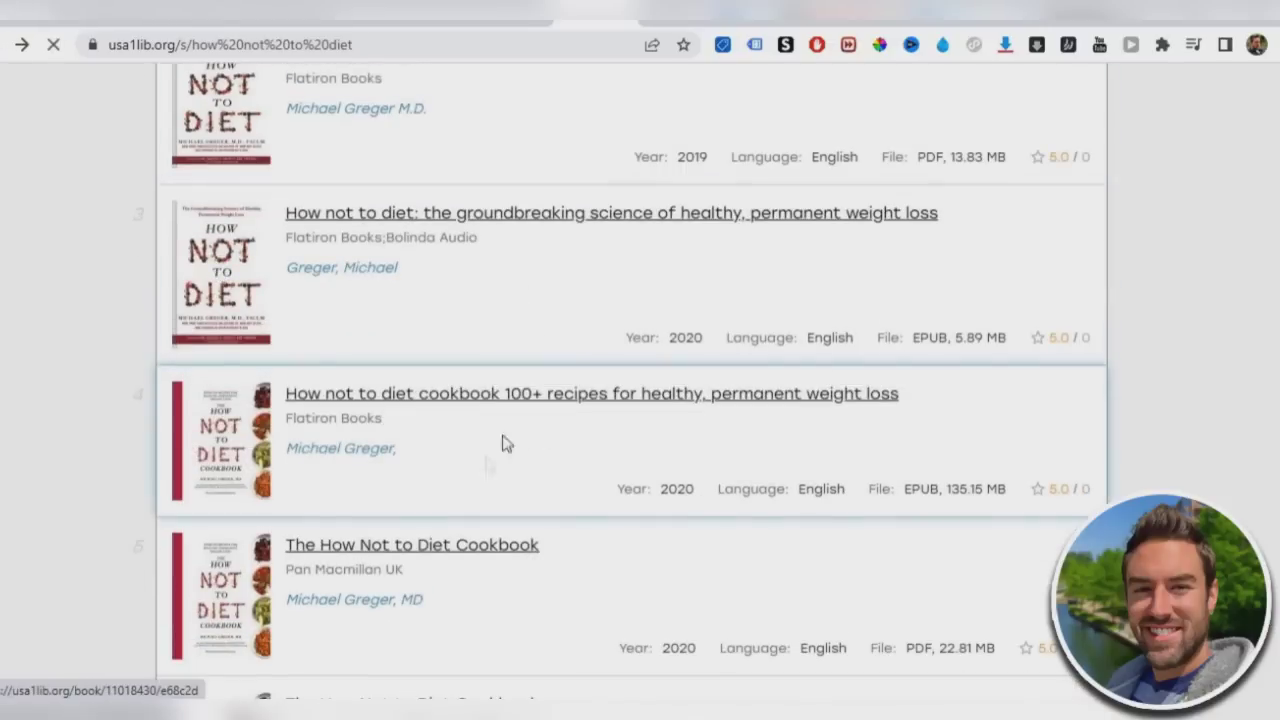
- Convert the 2020 How Not to Diet EPUB to PDF from the download options
scroll(510, 270, "down", 3)
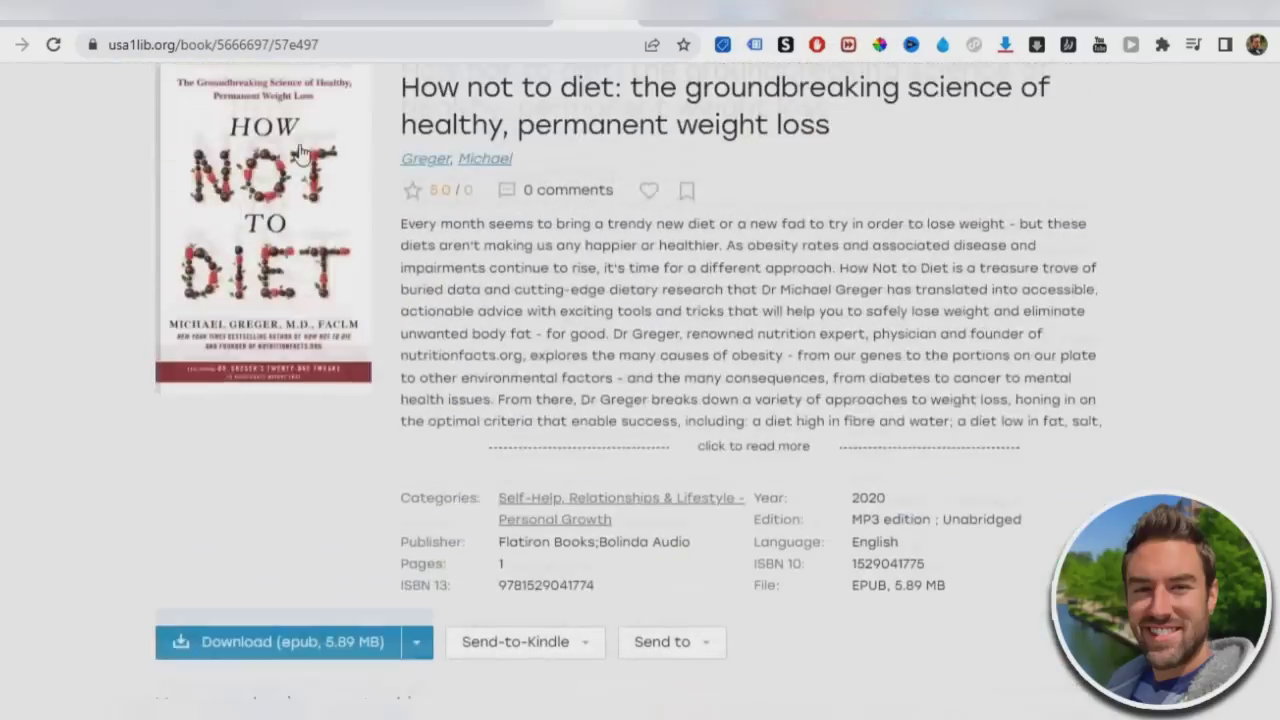
scroll(335, 252, "down", 3)
left_click(417, 347)
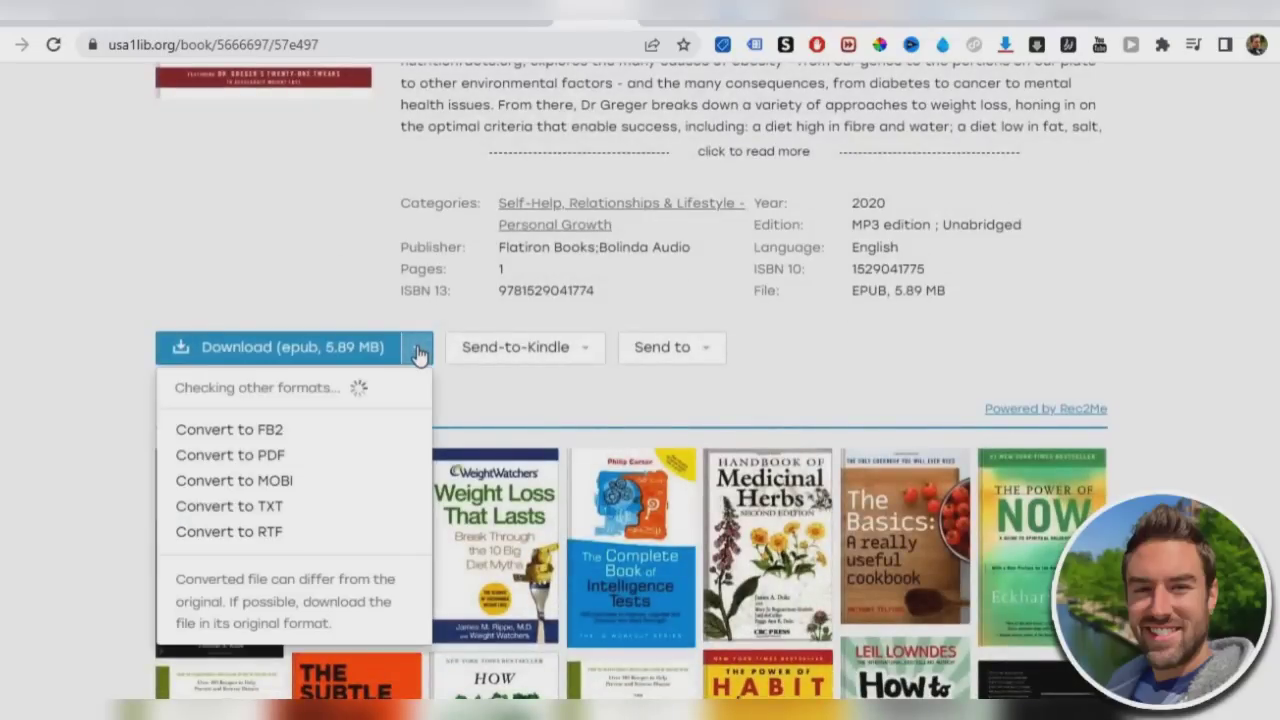
scroll(275, 460, "down", 1)
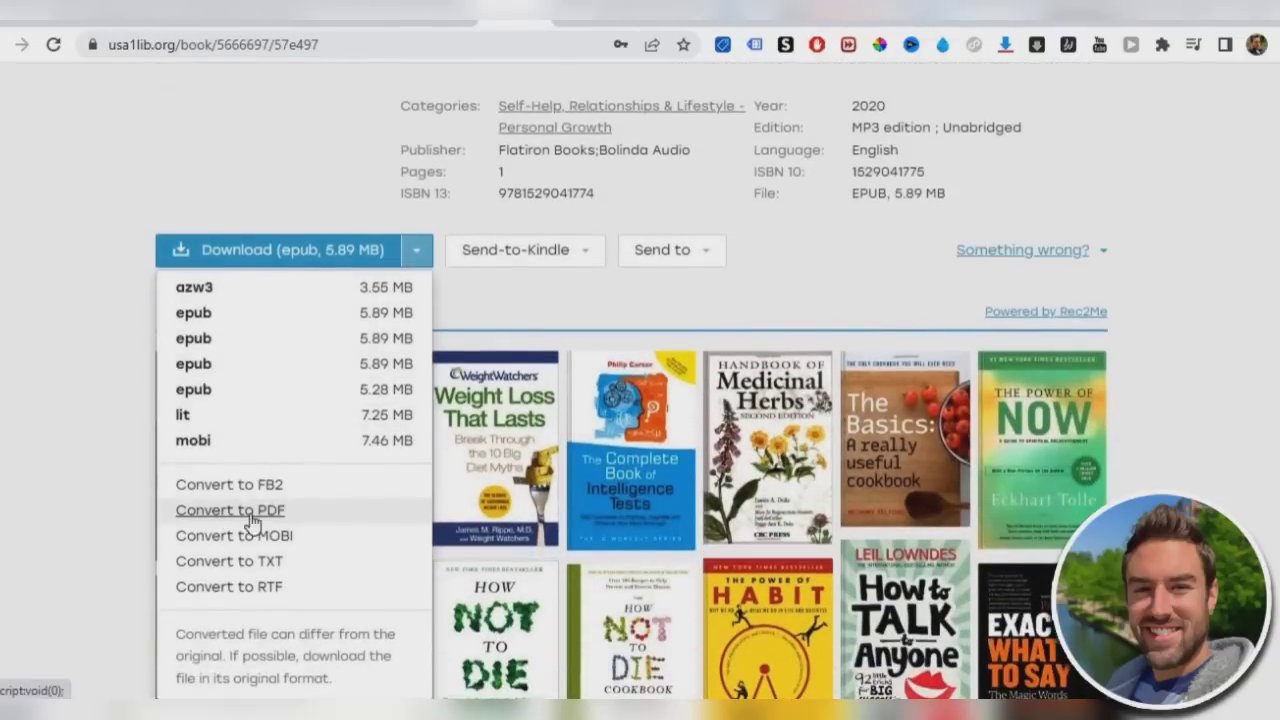
left_click(230, 510)
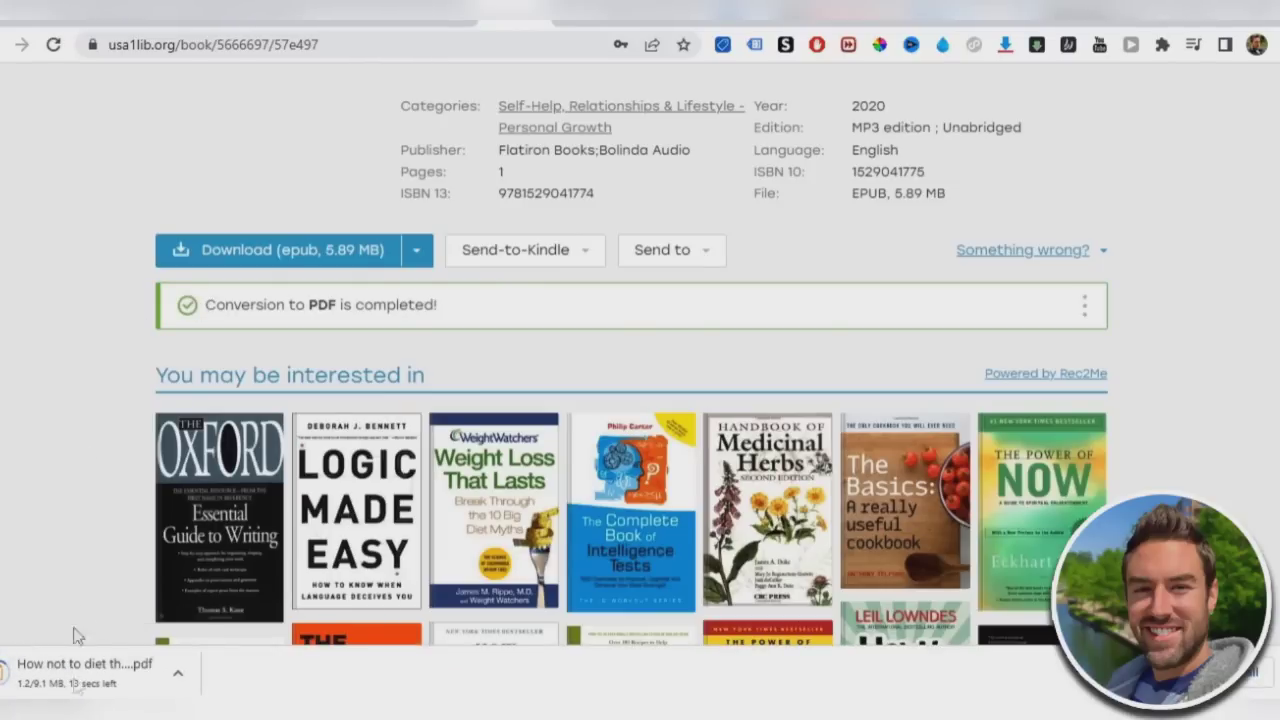
- Let the PDF conversion finish and download the How Not to Diet PDF
scroll(109, 494, "up", 5)
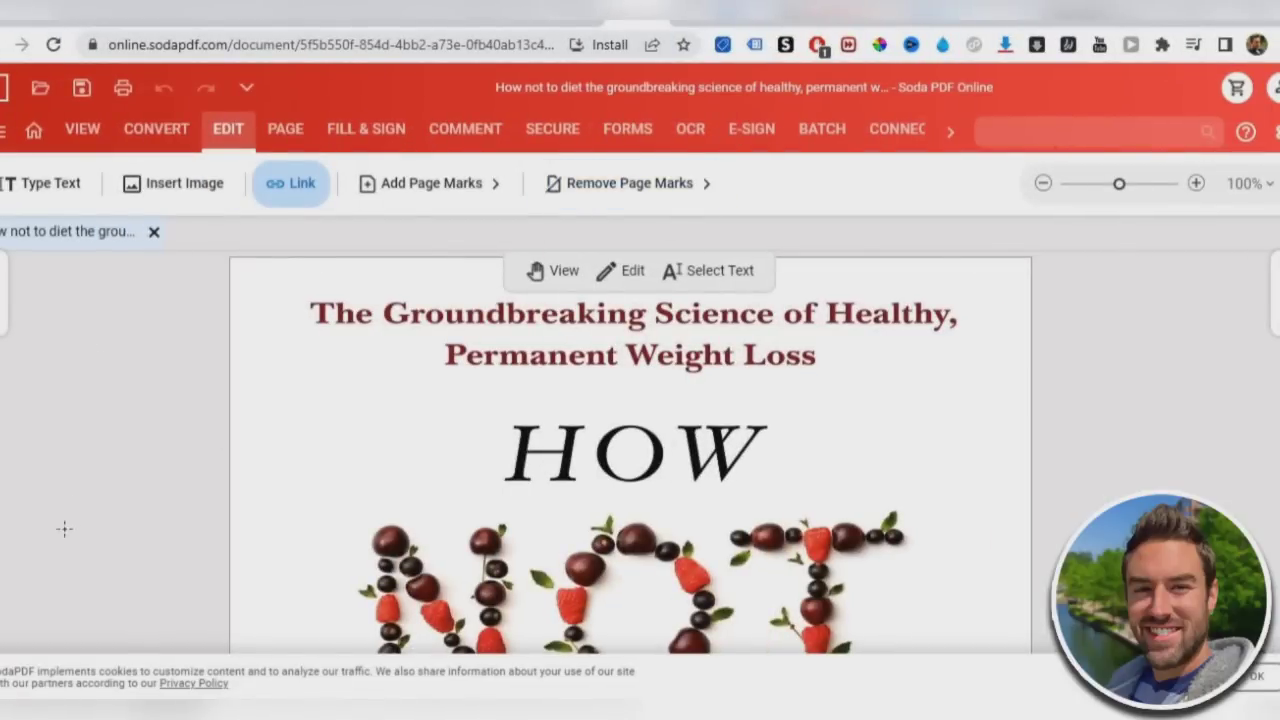
- Scroll past the How Not to Diet cover to the 'To my mom' dedication page
scroll(725, 385, "down", 6)
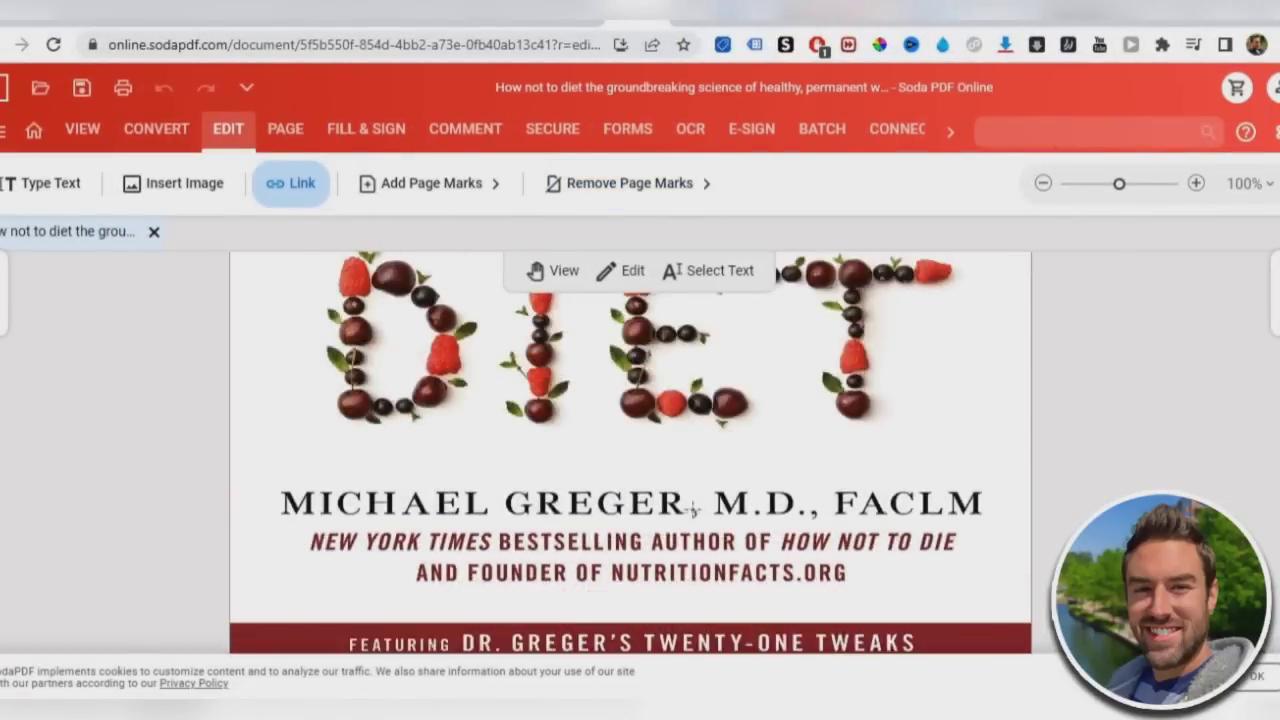
scroll(825, 414, "up", 5)
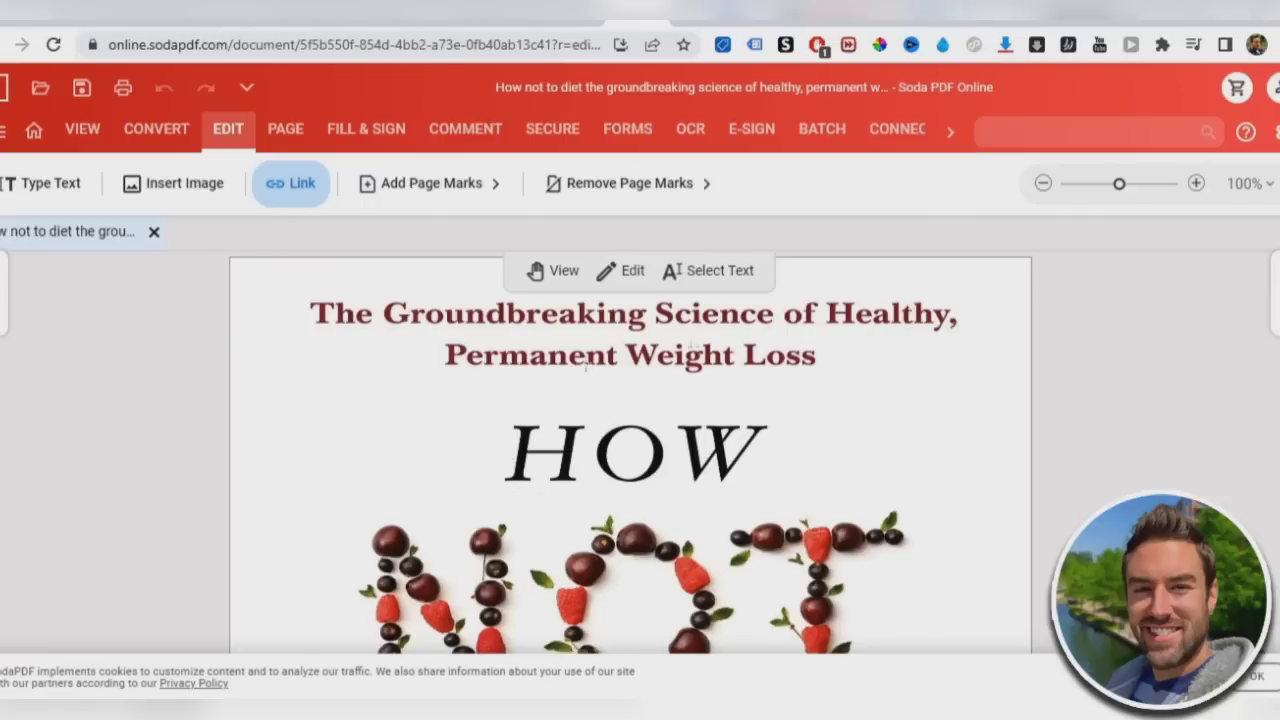
scroll(1032, 397, "down", 3)
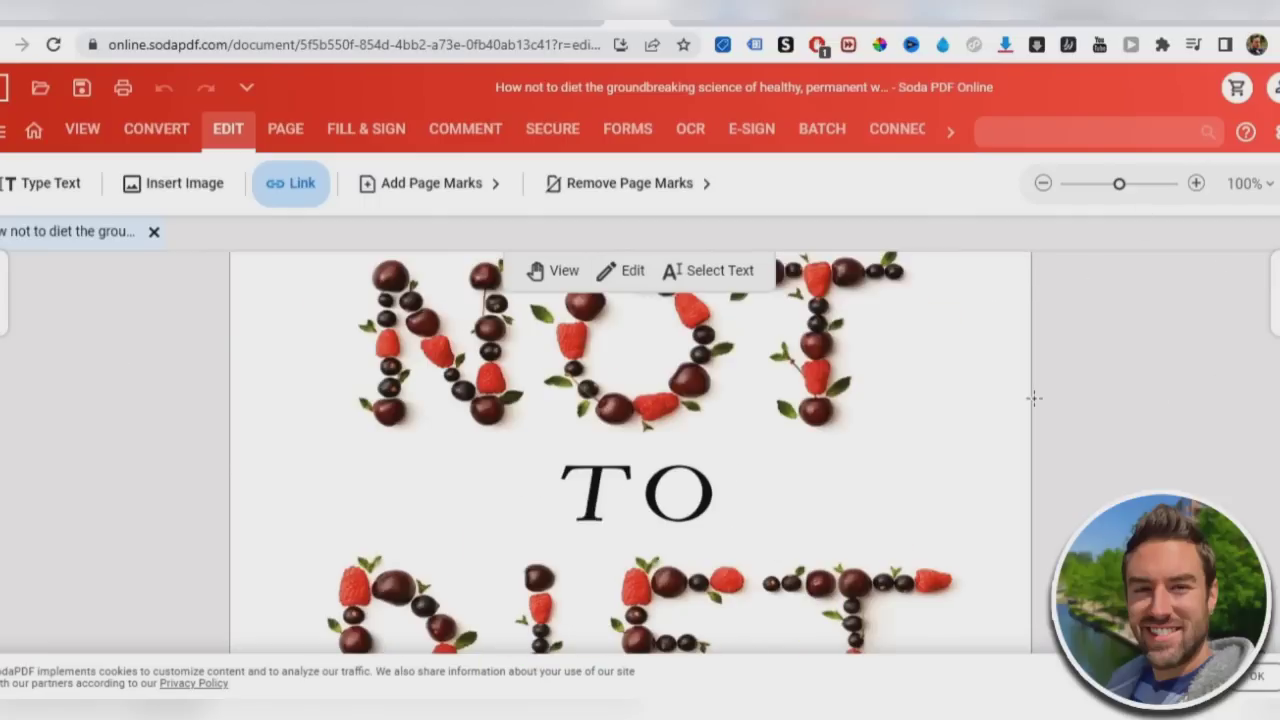
scroll(1034, 398, "down", 10)
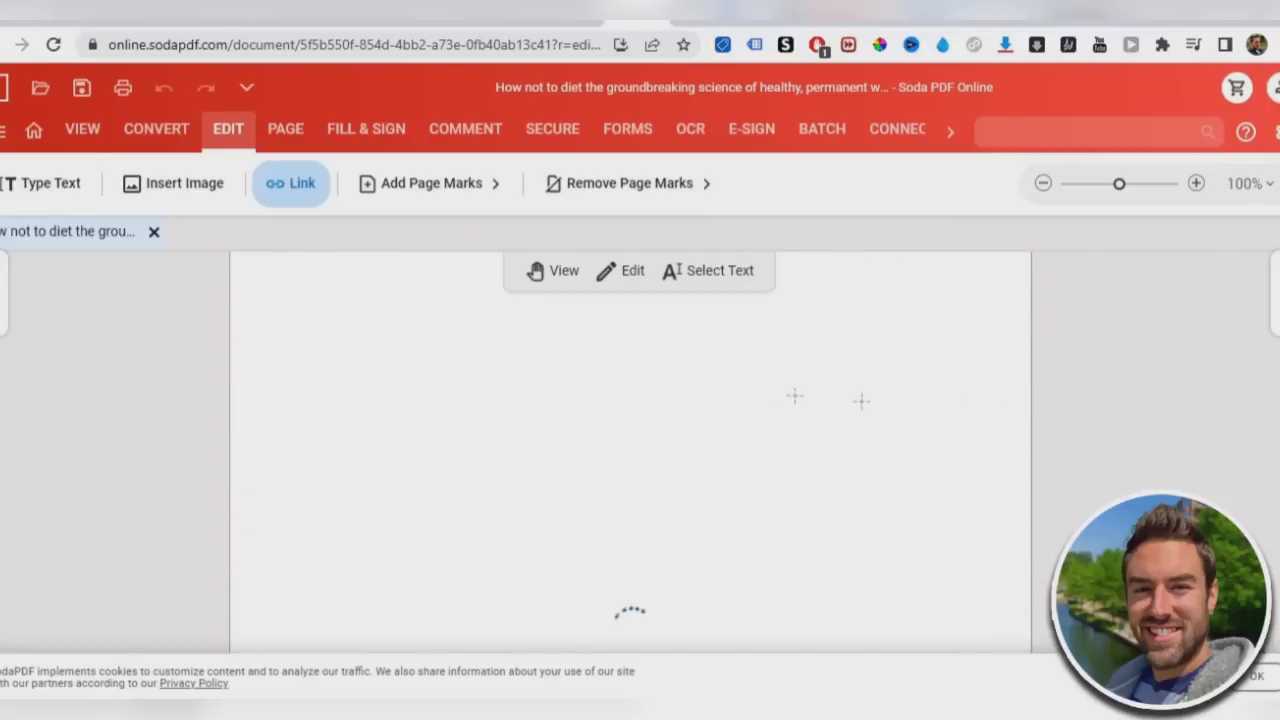
scroll(794, 396, "down", 5)
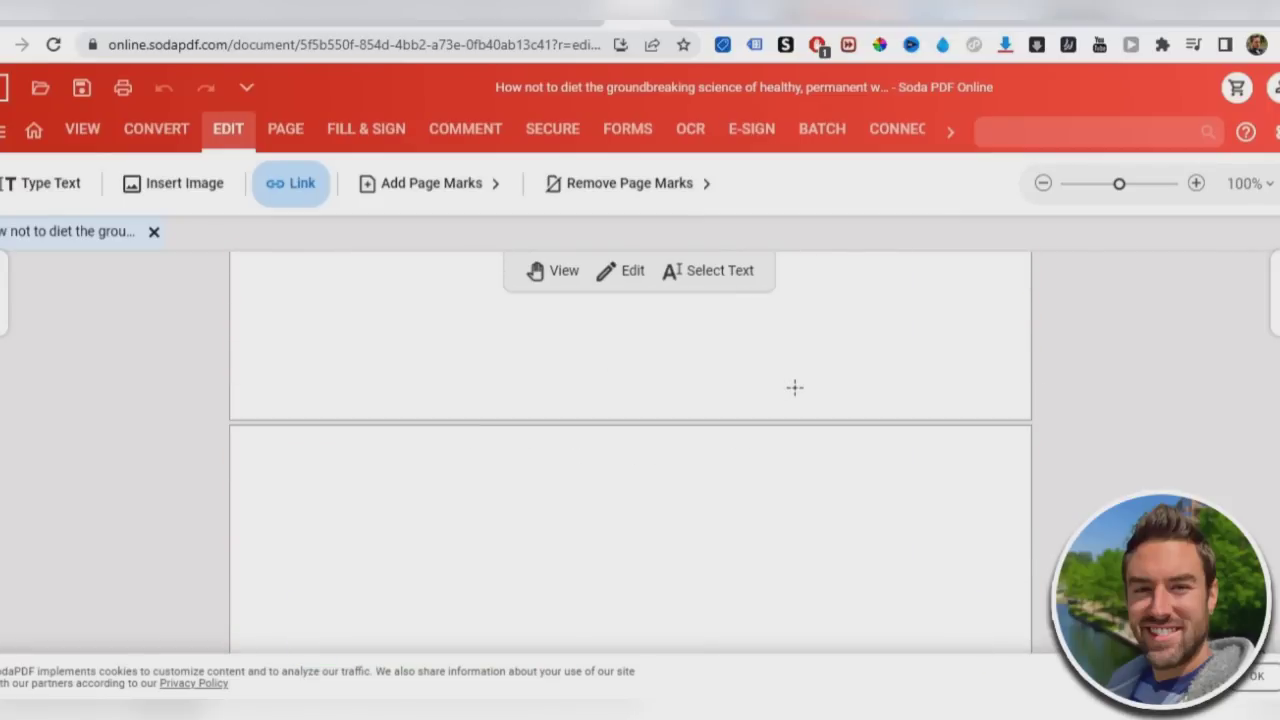
scroll(795, 388, "down", 5)
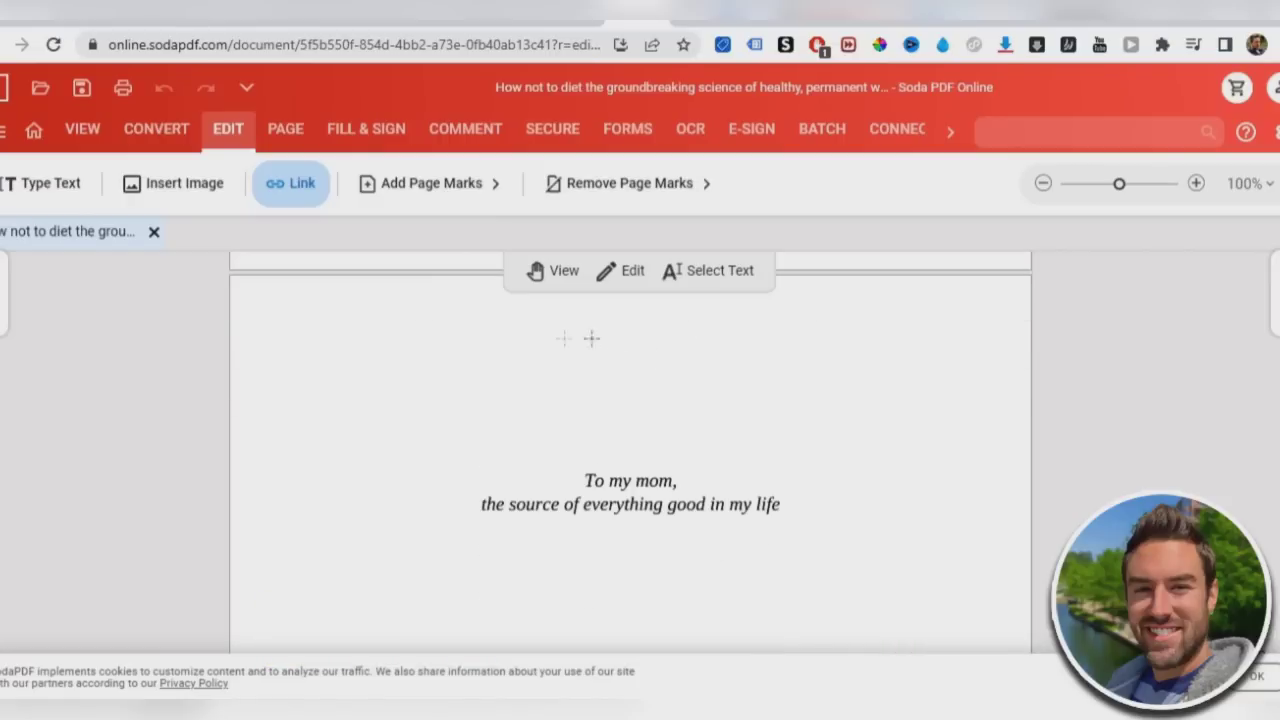
- Add the text 'Click Here For the ULTIMATE keto meal plan' above the dedication
left_click(51, 185)
left_click(551, 362)
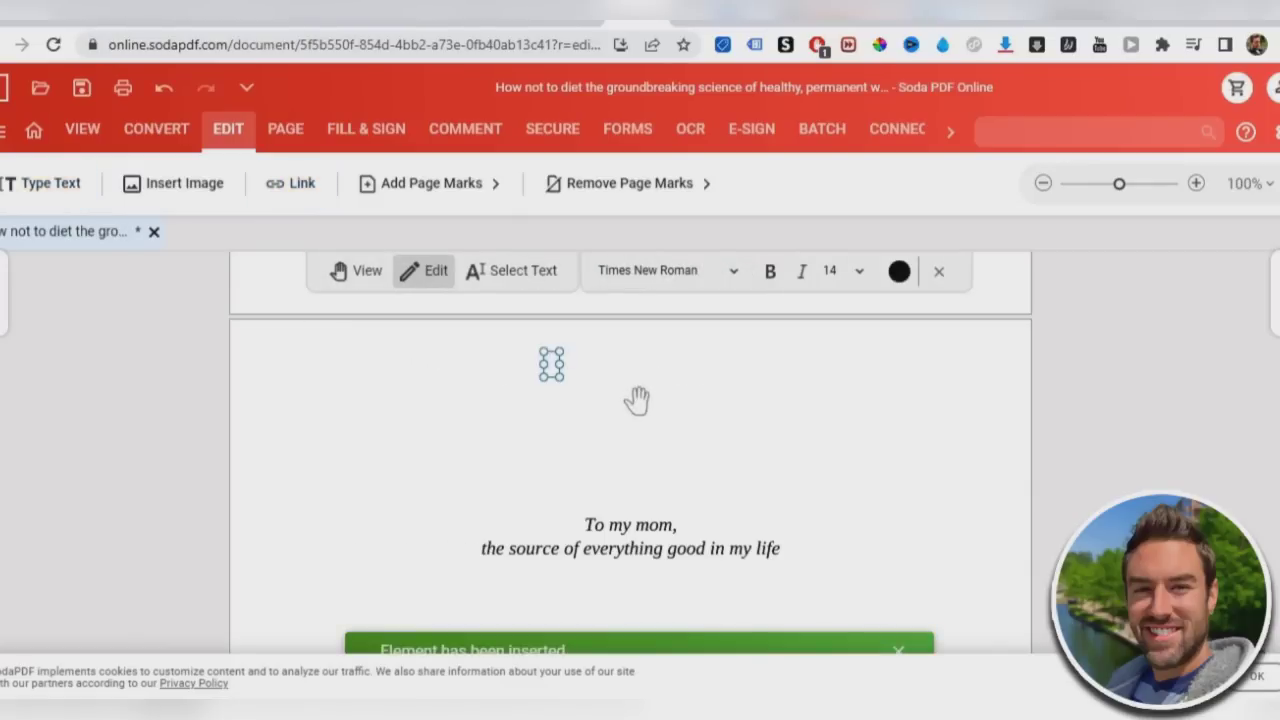
type("Click Here For")
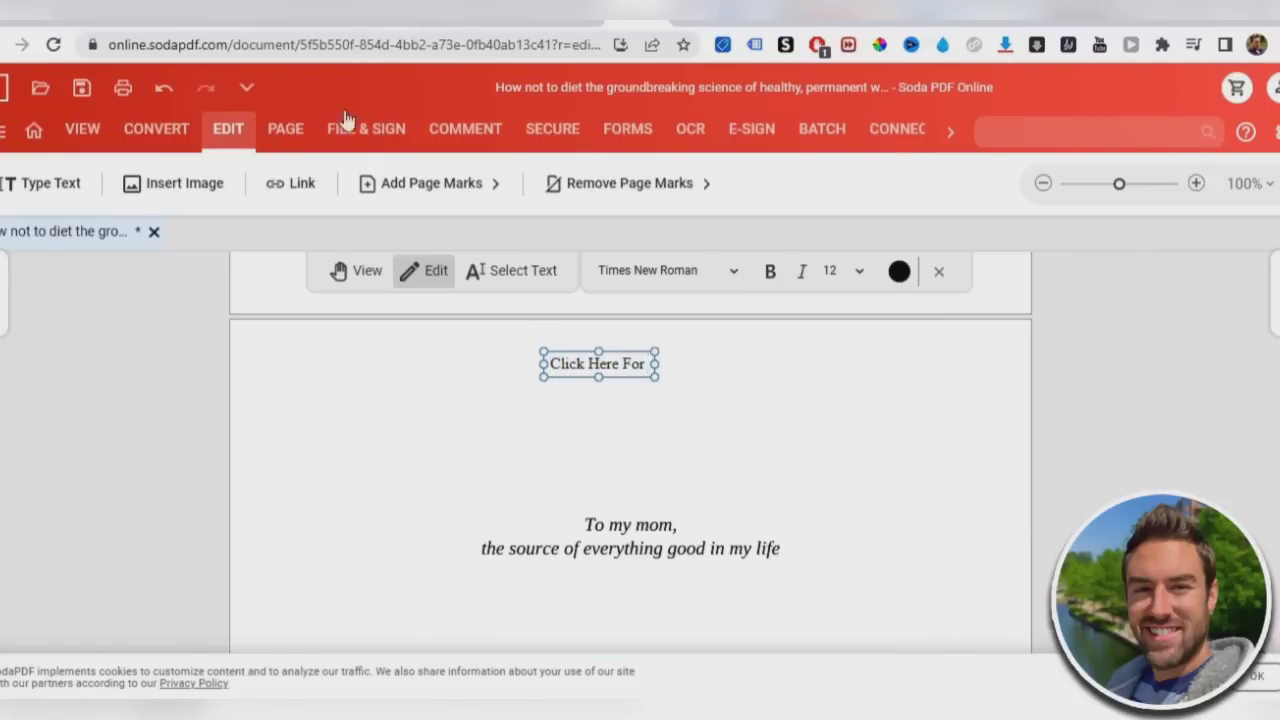
left_click(322, 14)
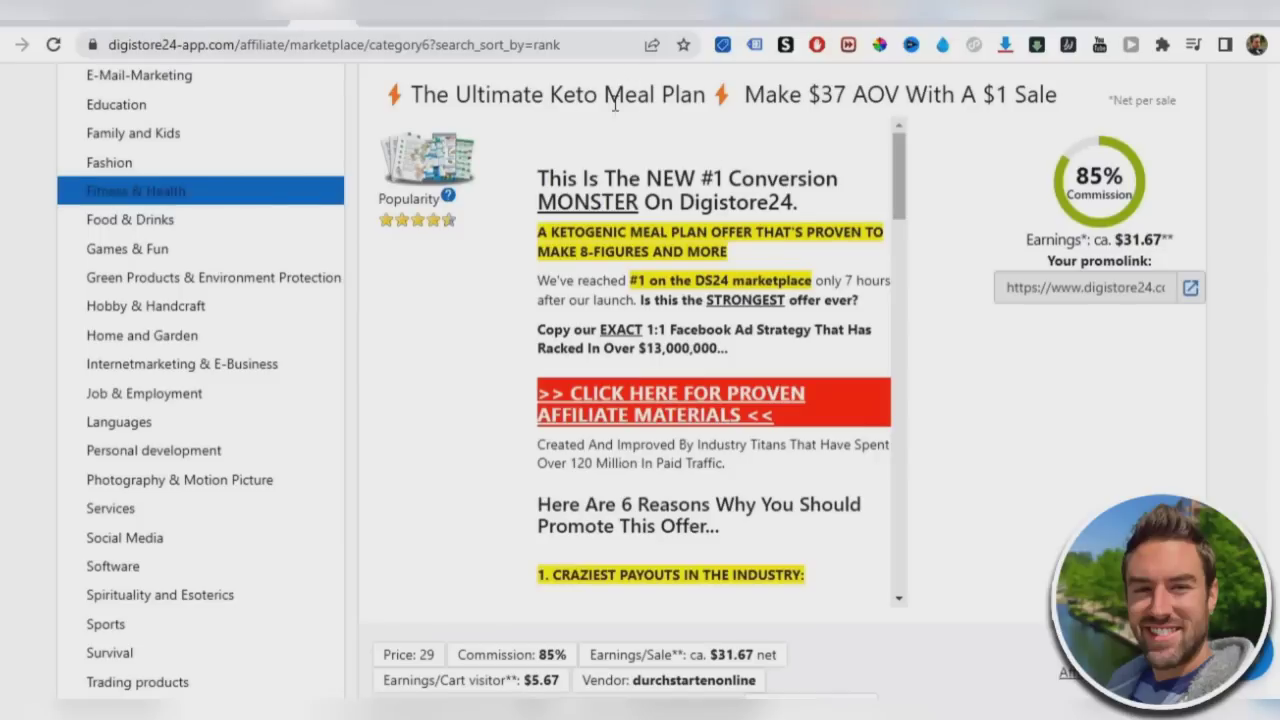
left_click(649, 8)
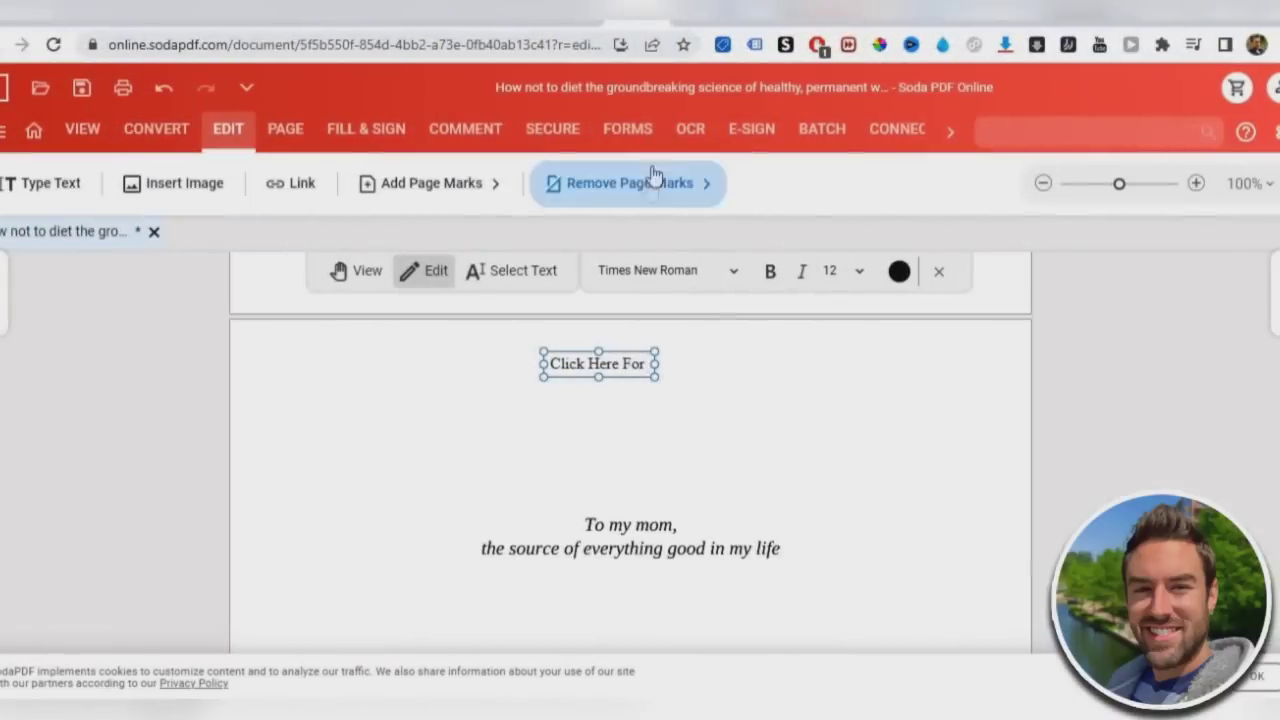
type("the ULTIMATE  keto m")
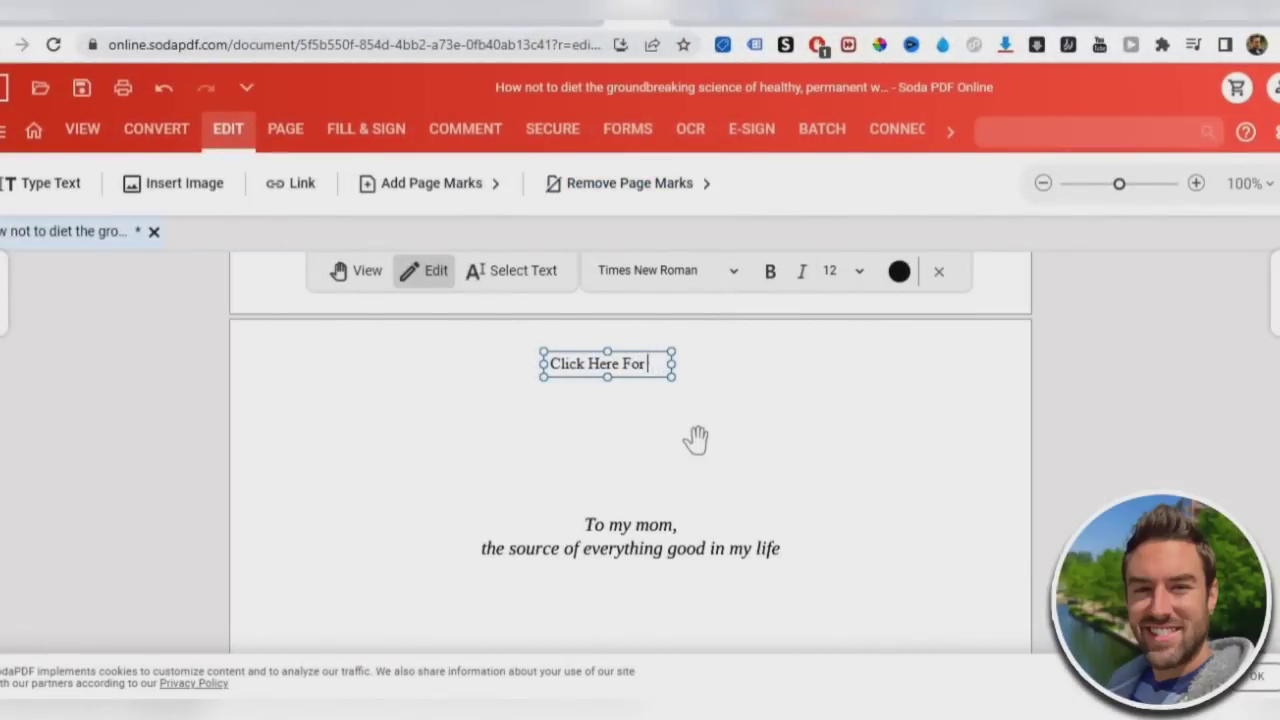
type("eal plan")
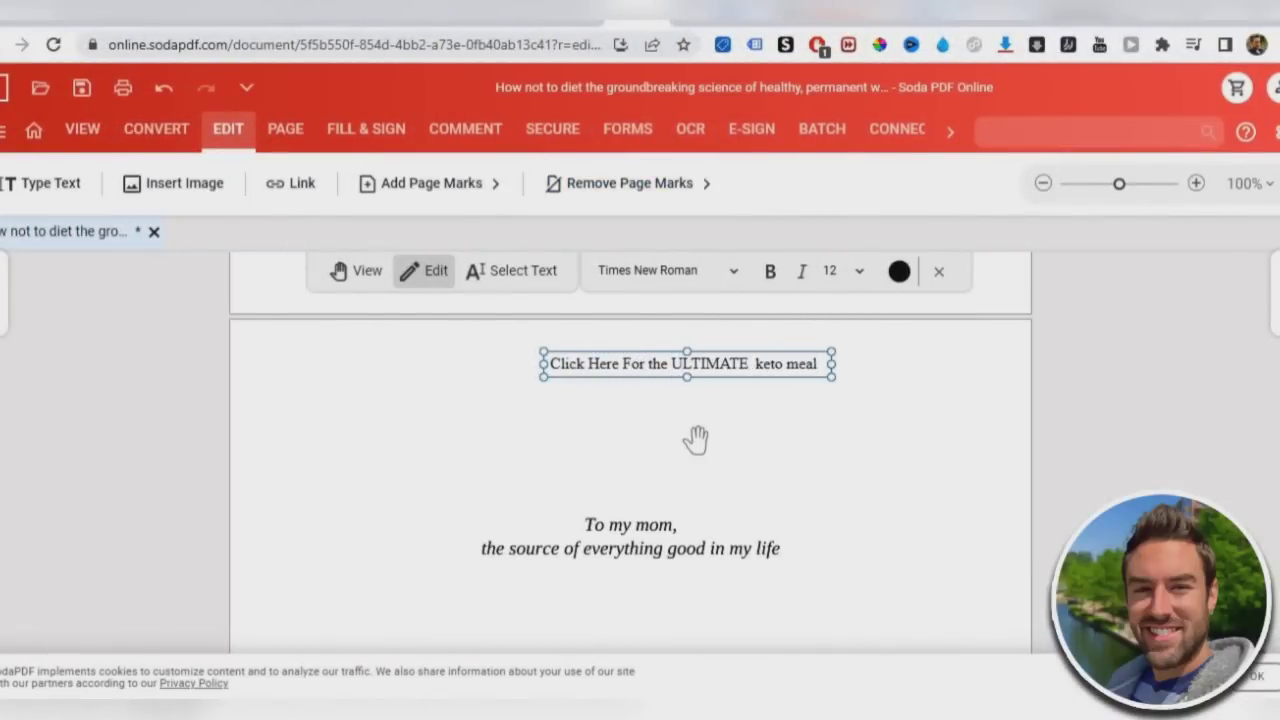
left_click(682, 440)
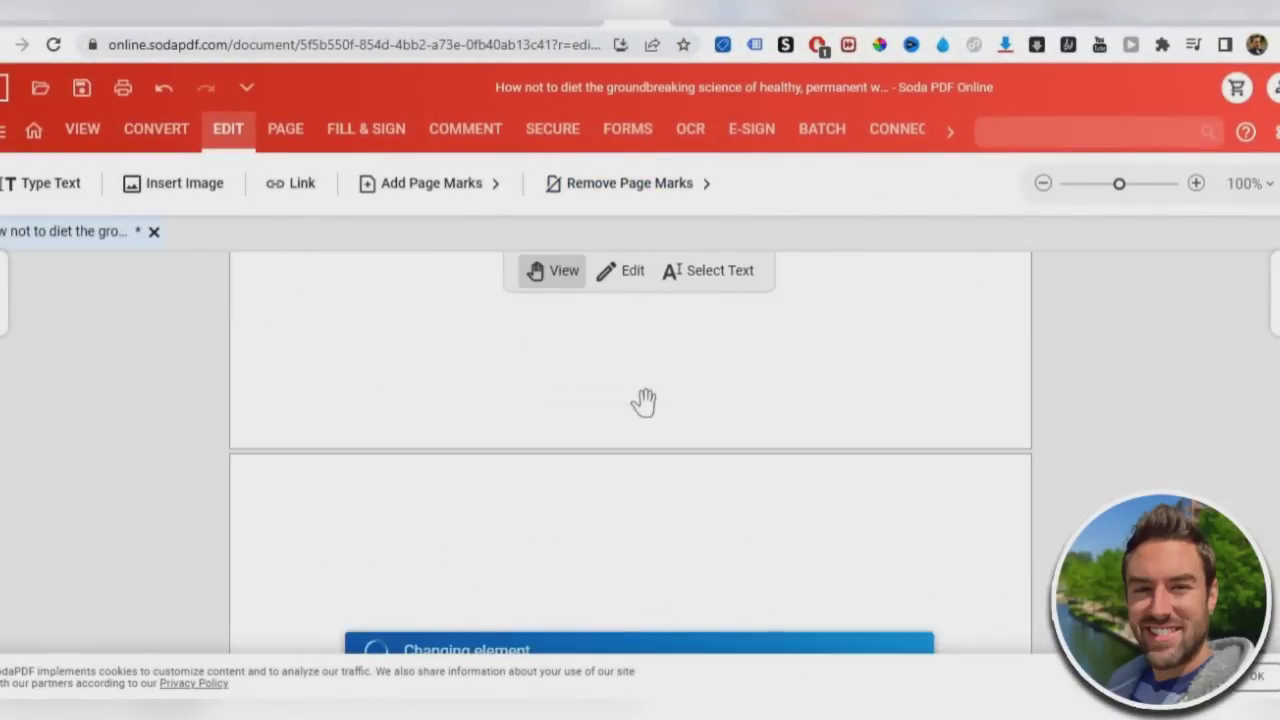
- Shift the keto meal plan text box slightly to the left
scroll(640, 450, "down", 1)
scroll(619, 505, "up", 1)
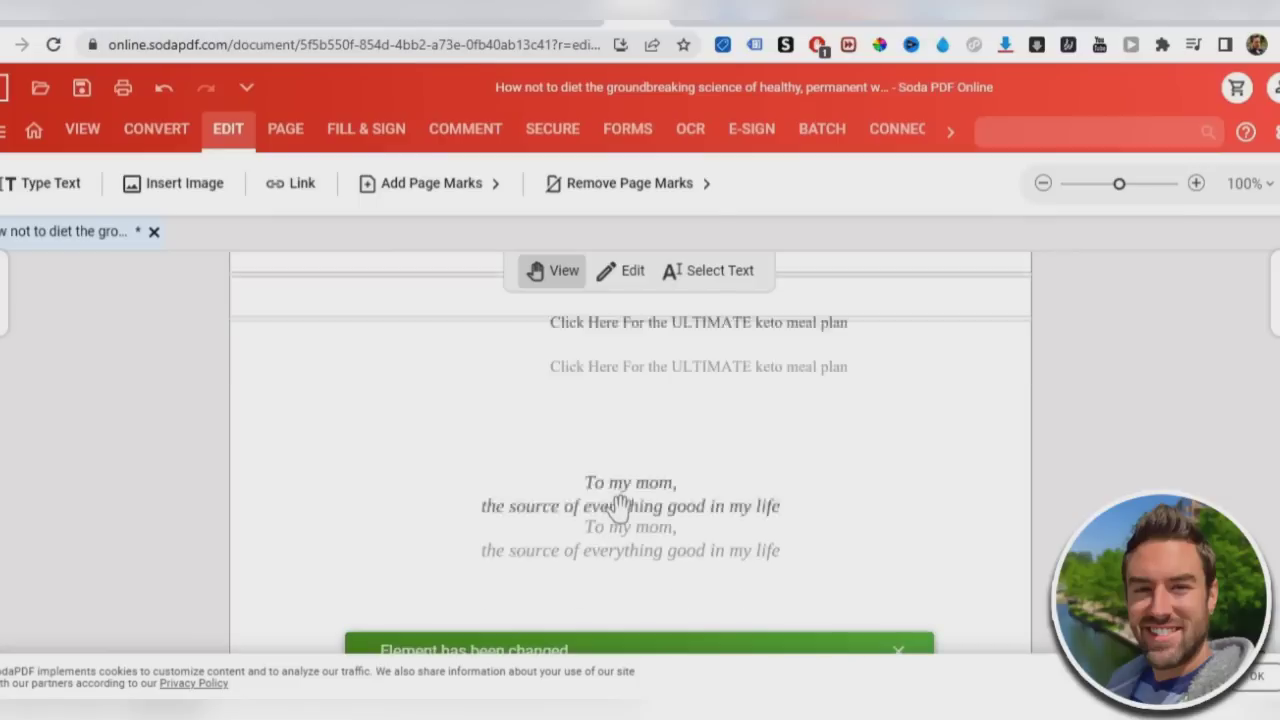
left_click(676, 362)
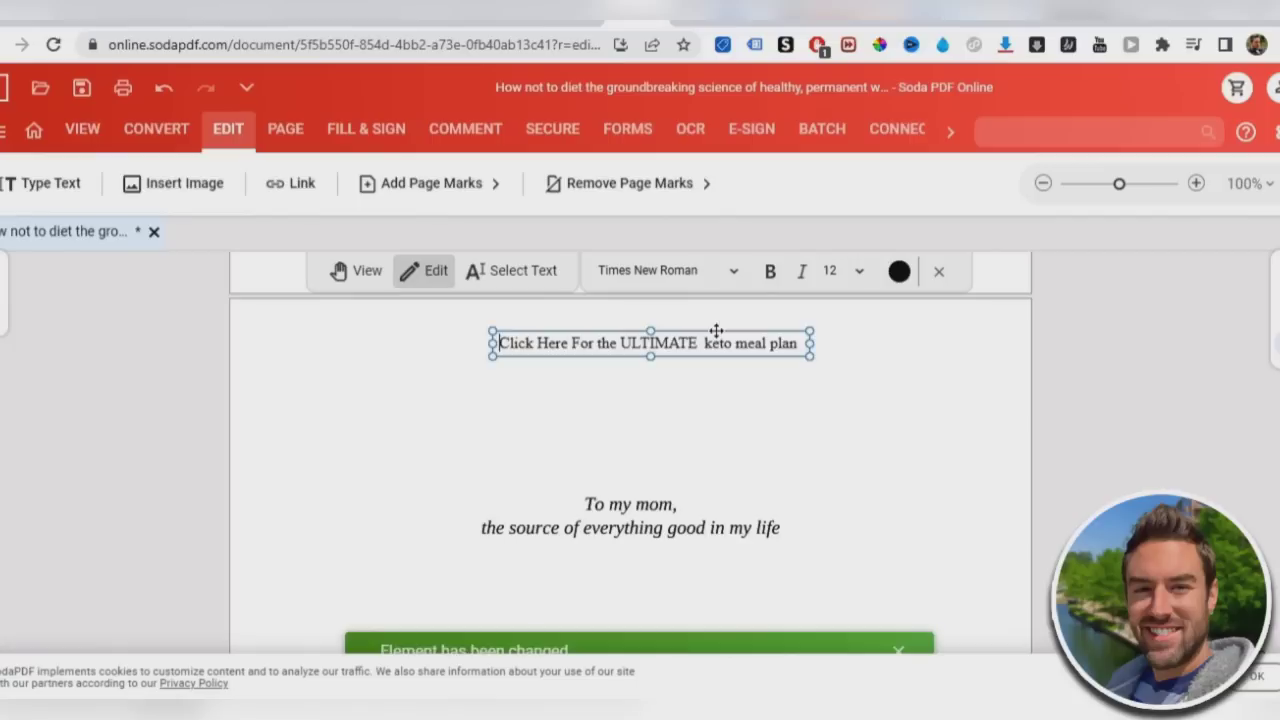
left_click_drag(690, 334, 645, 332)
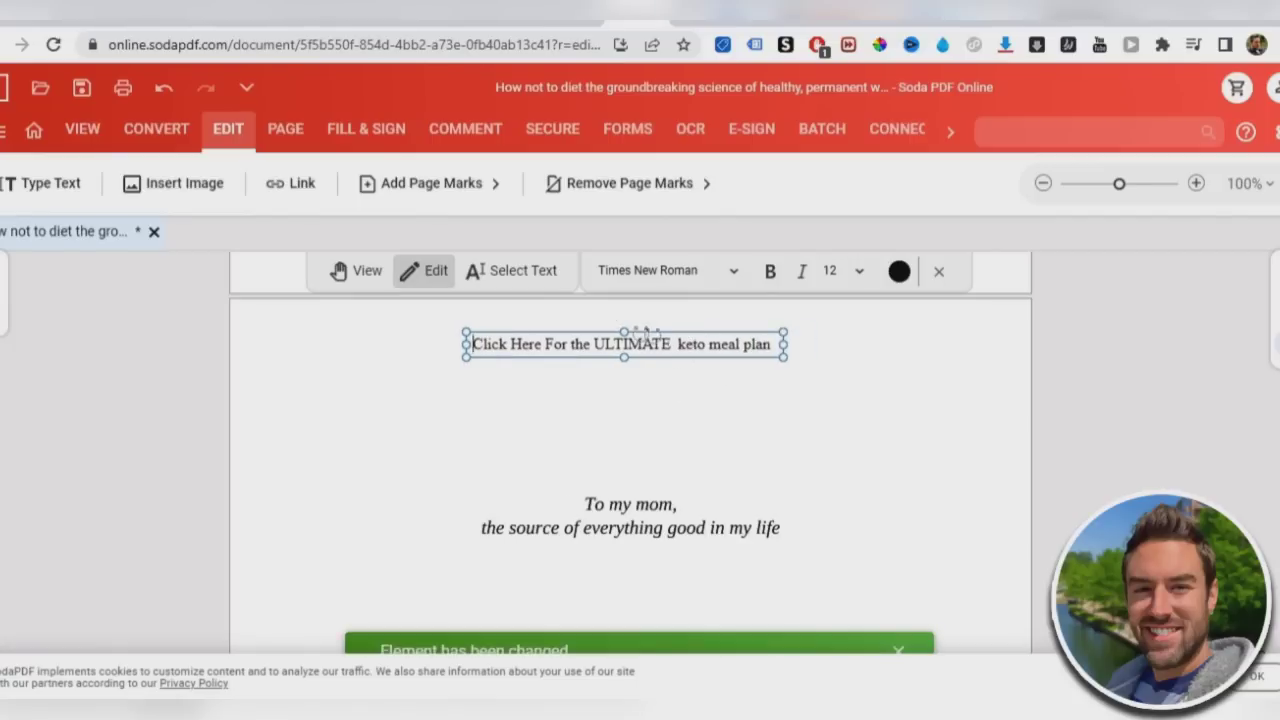
left_click(600, 435)
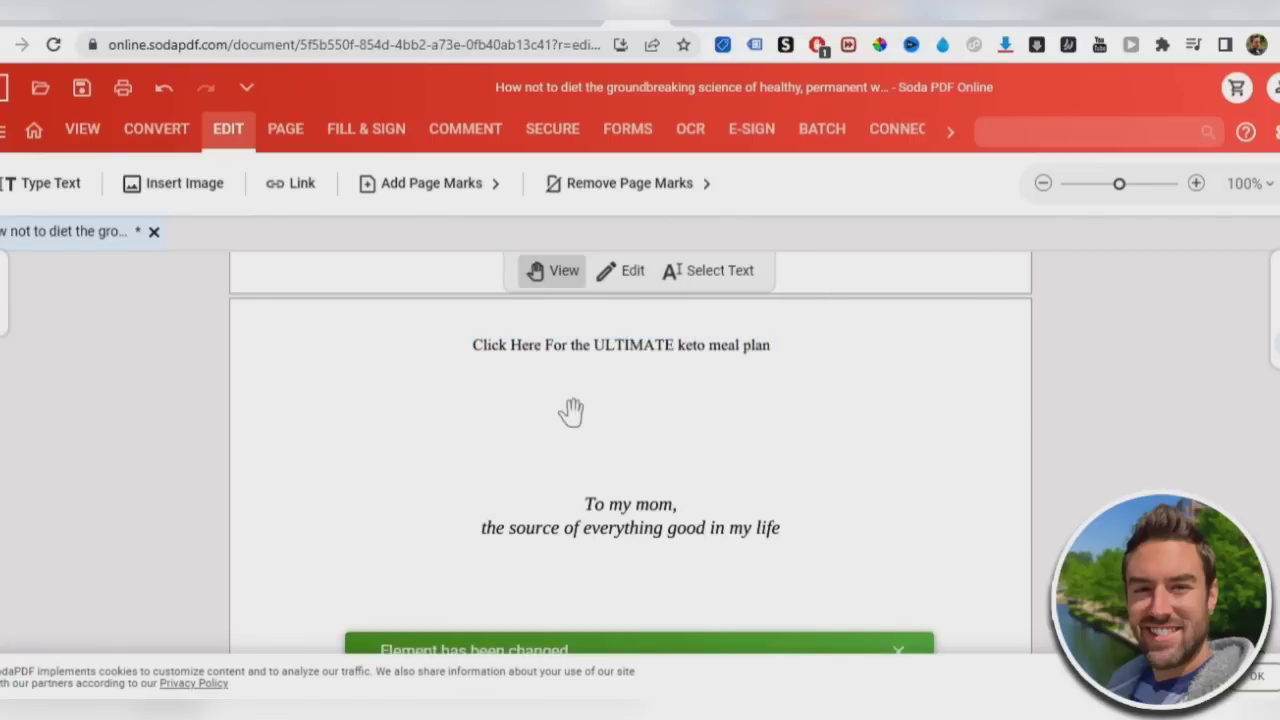
- Add an Open Web Page link over the keto meal plan line pointing to the Digistore24 affiliate URL from Notepad
left_click(297, 191)
left_click_drag(460, 326, 791, 370)
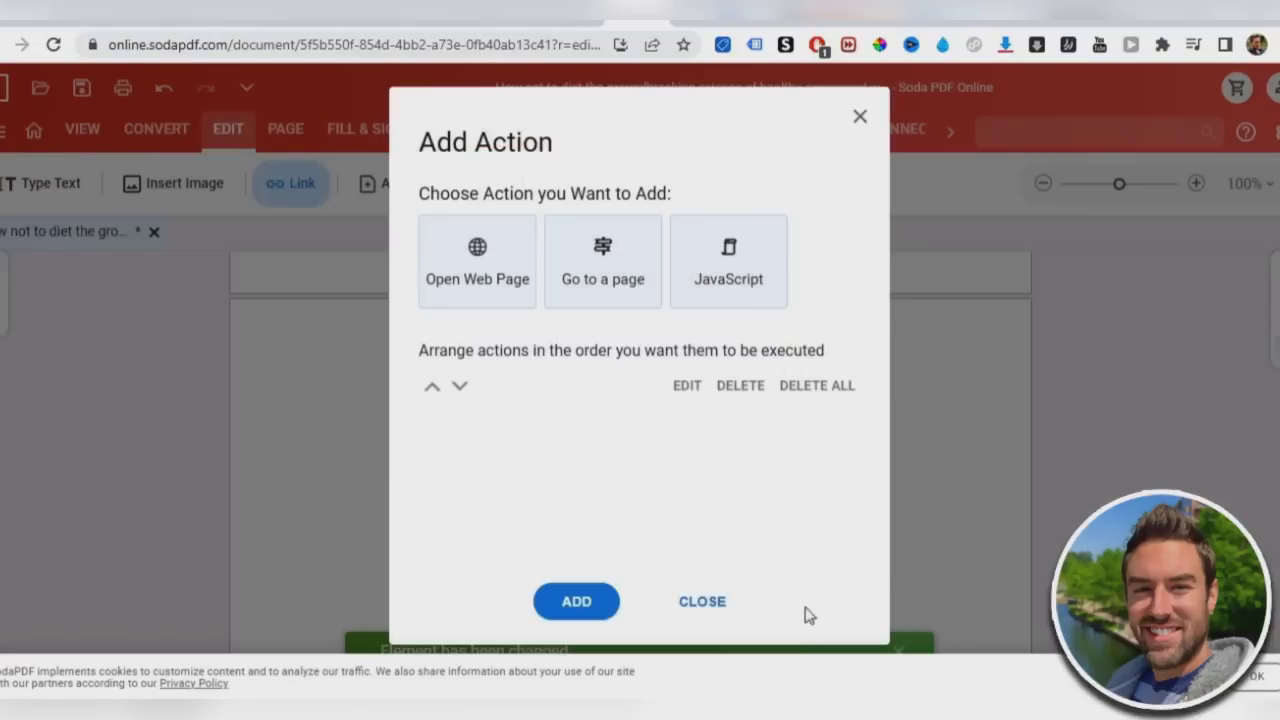
left_click(477, 262)
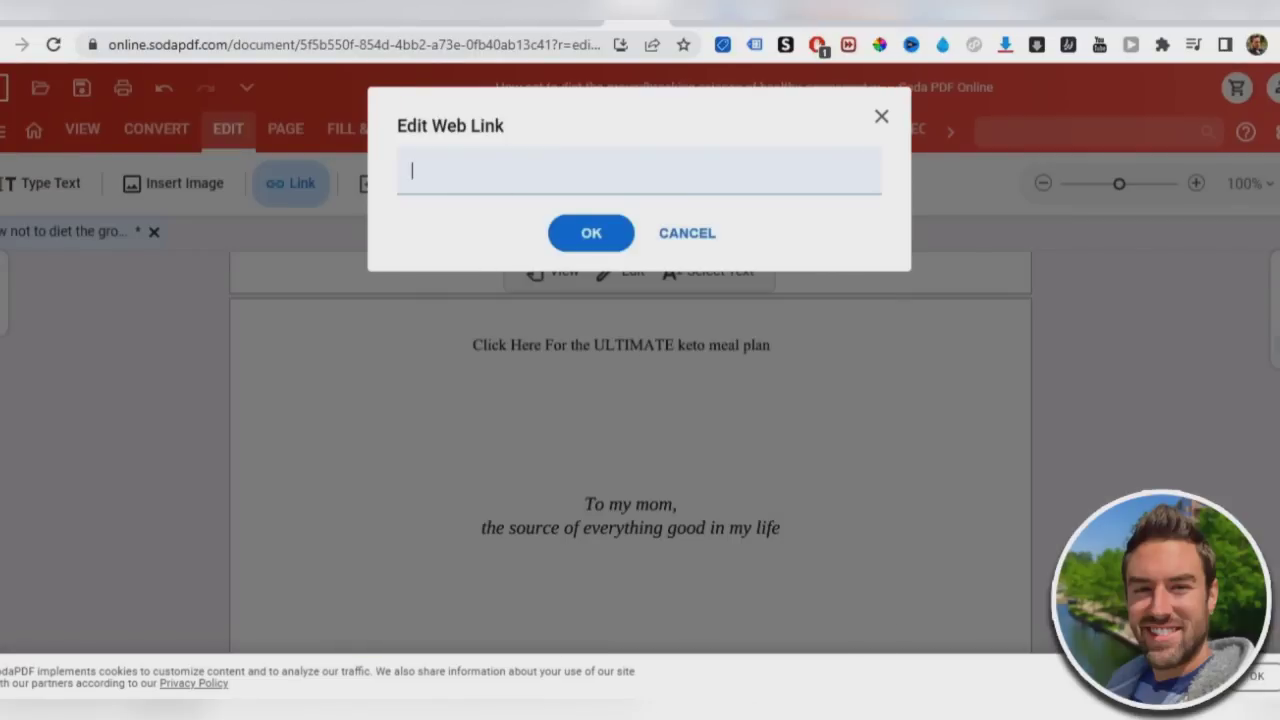
key("alt+Tab")
triple_click(641, 232)
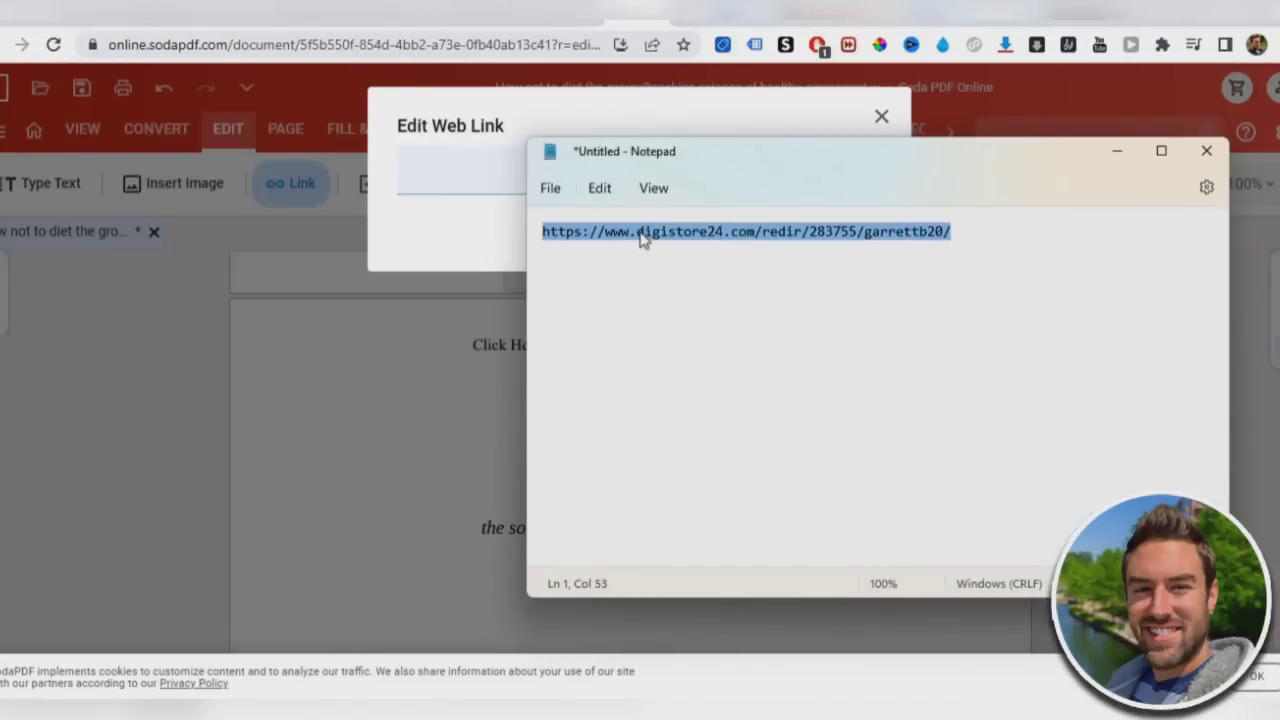
right_click(643, 237)
left_click(680, 334)
left_click(462, 178)
key("ctrl+v")
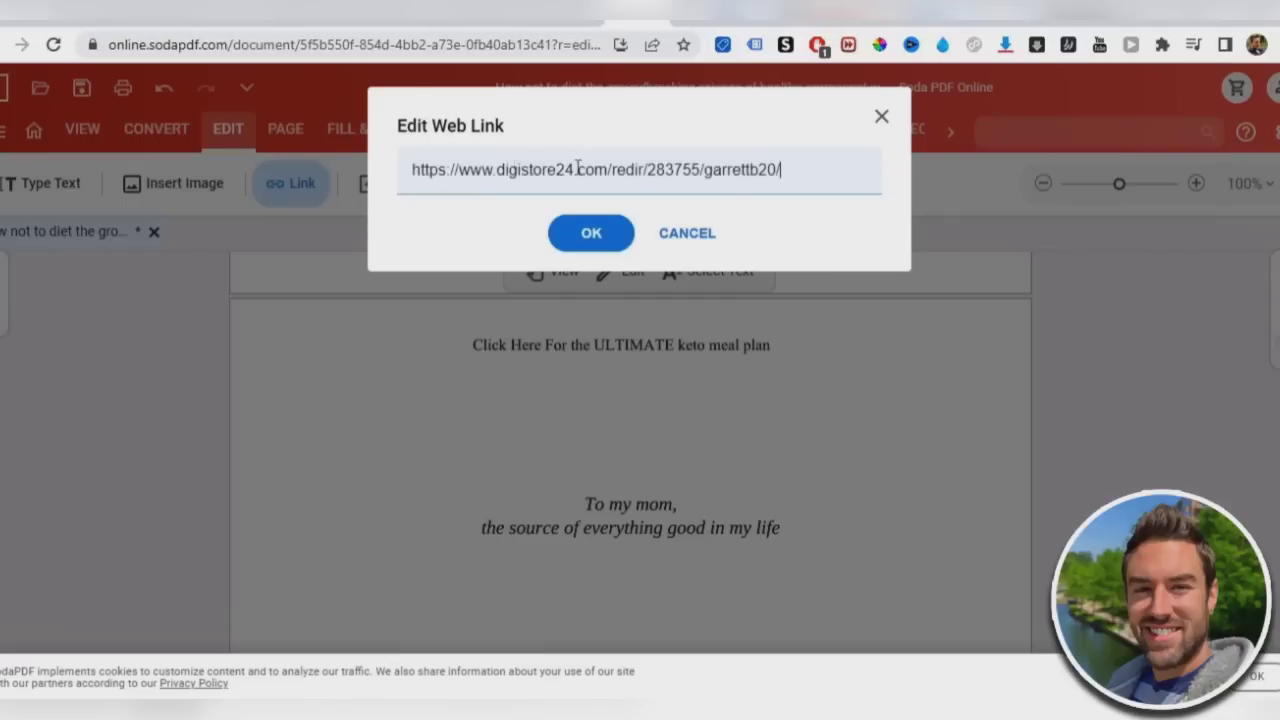
left_click(616, 233)
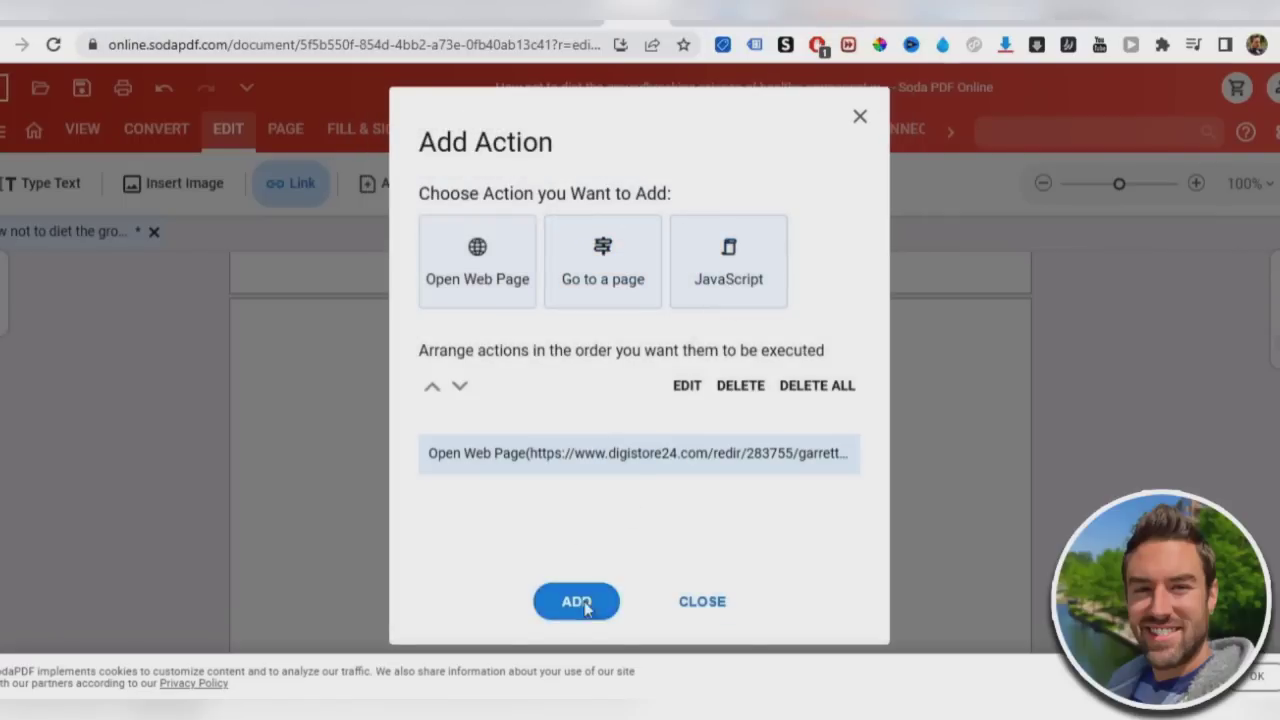
left_click(577, 603)
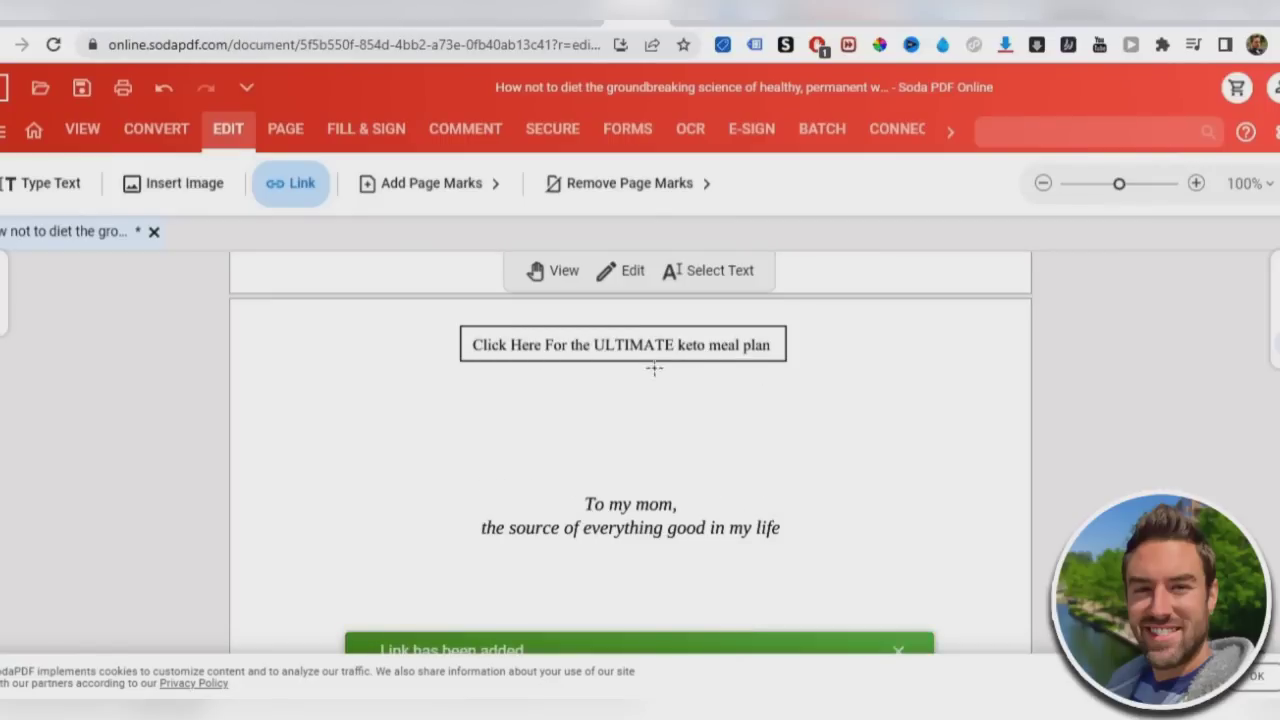
scroll(864, 437, "up", 6)
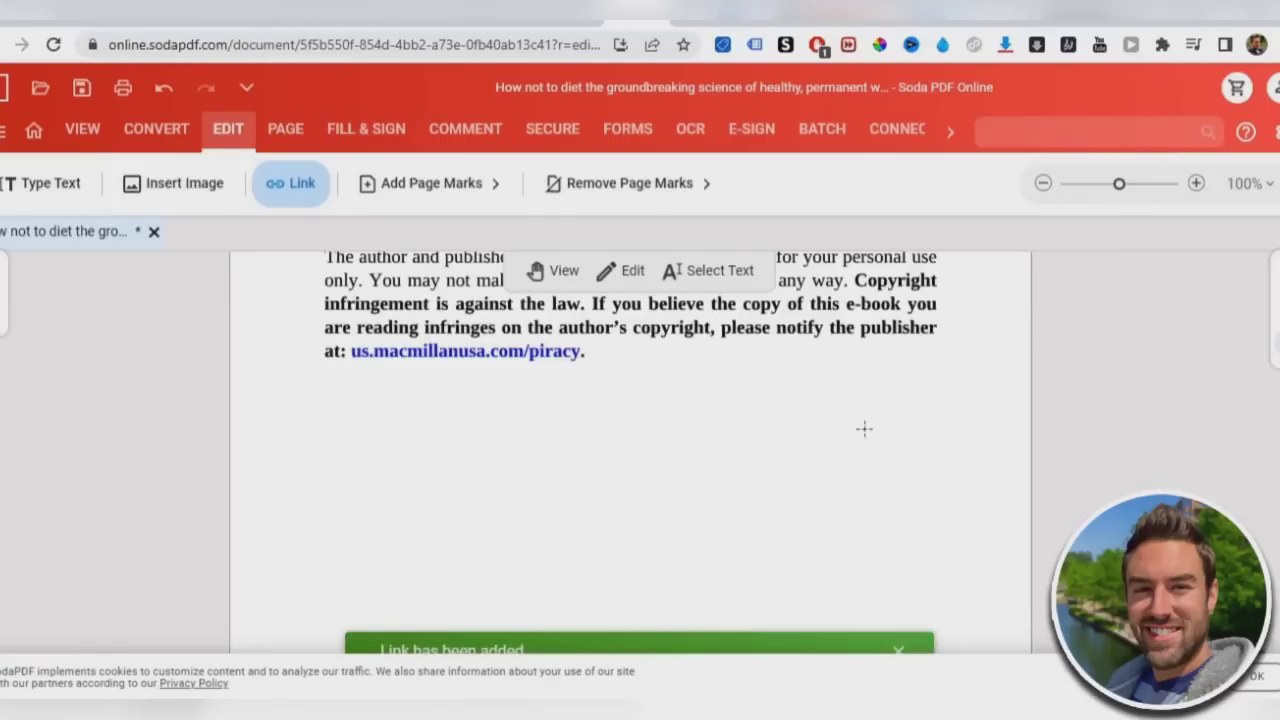
scroll(746, 345, "down", 5)
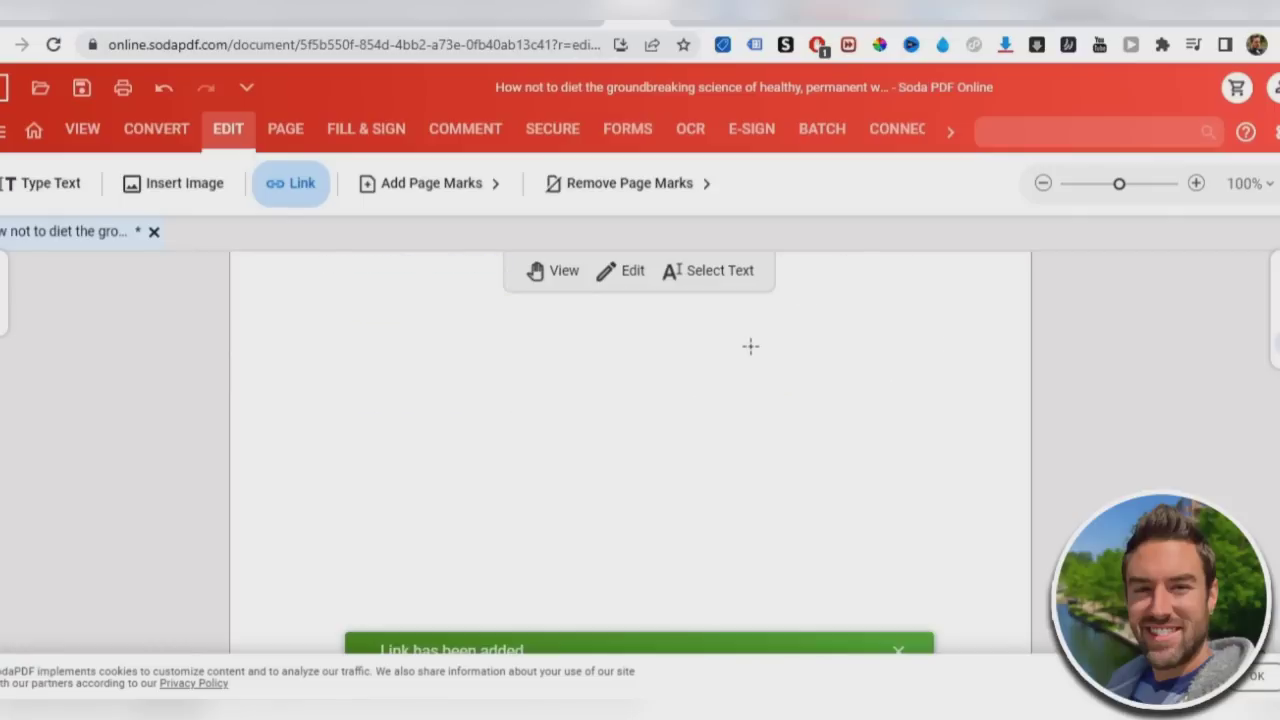
scroll(750, 346, "down", 3)
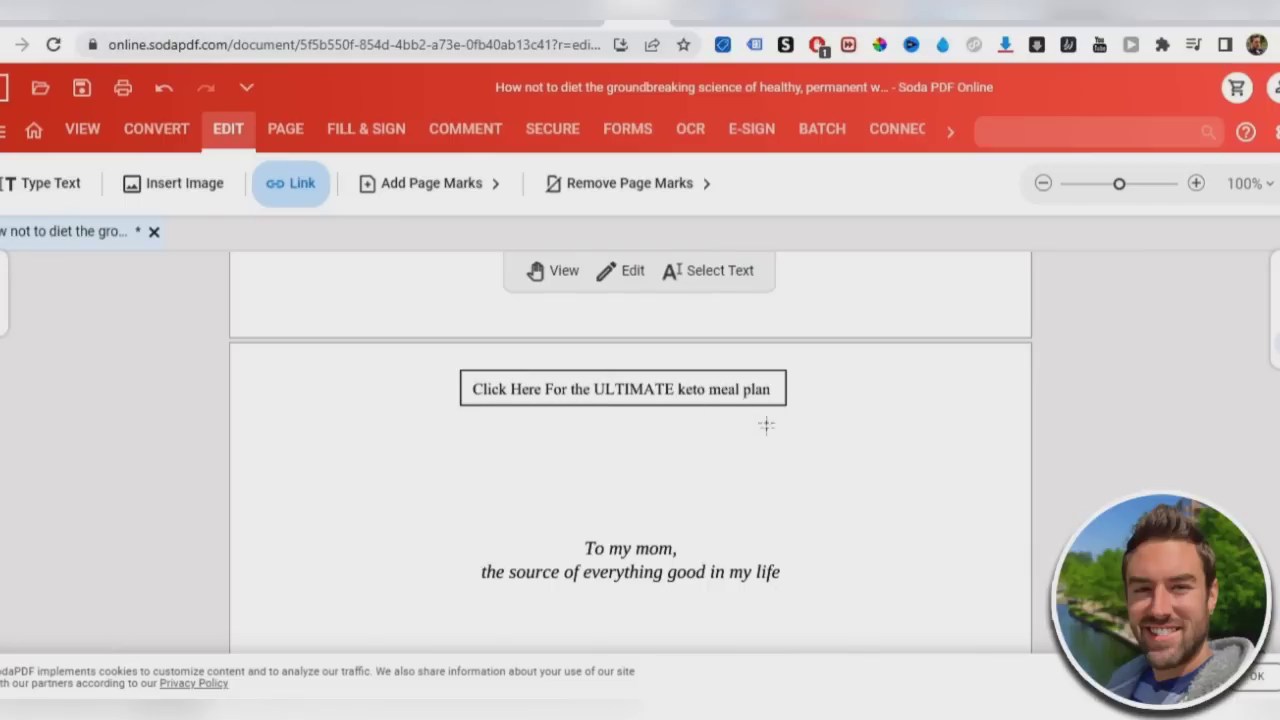
scroll(766, 425, "down", 4)
scroll(767, 432, "down", 10)
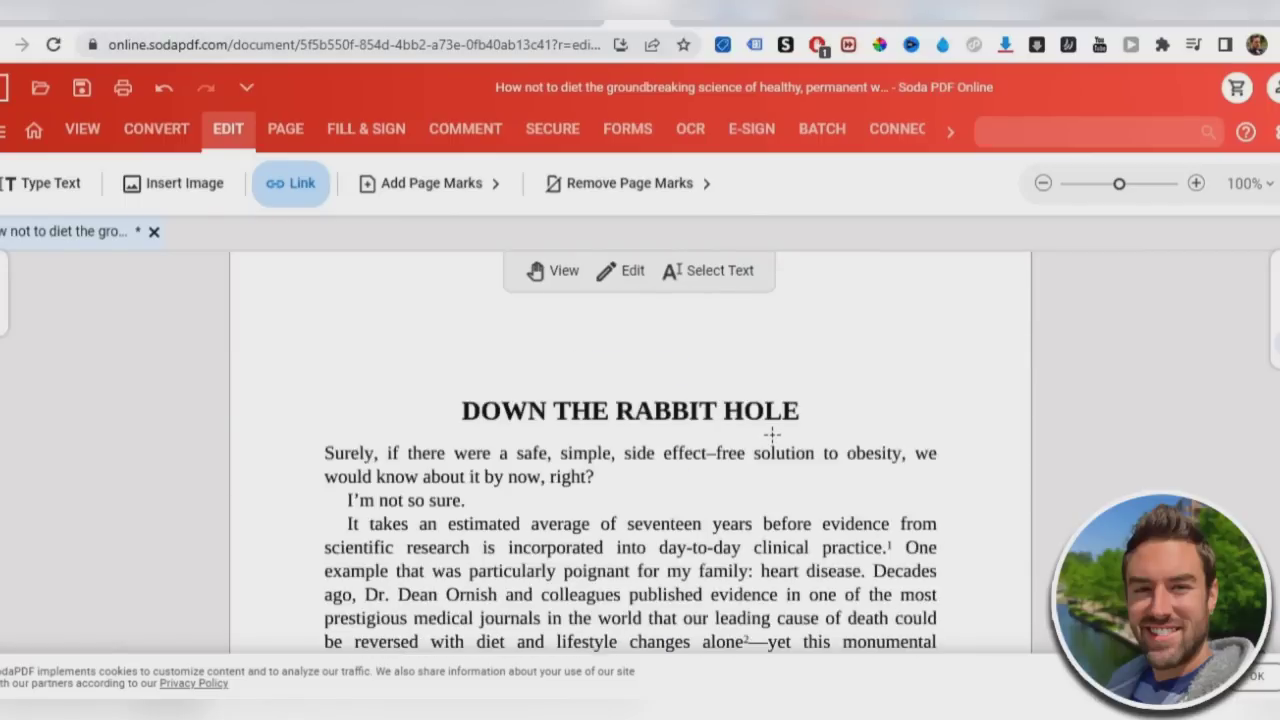
scroll(778, 432, "down", 10)
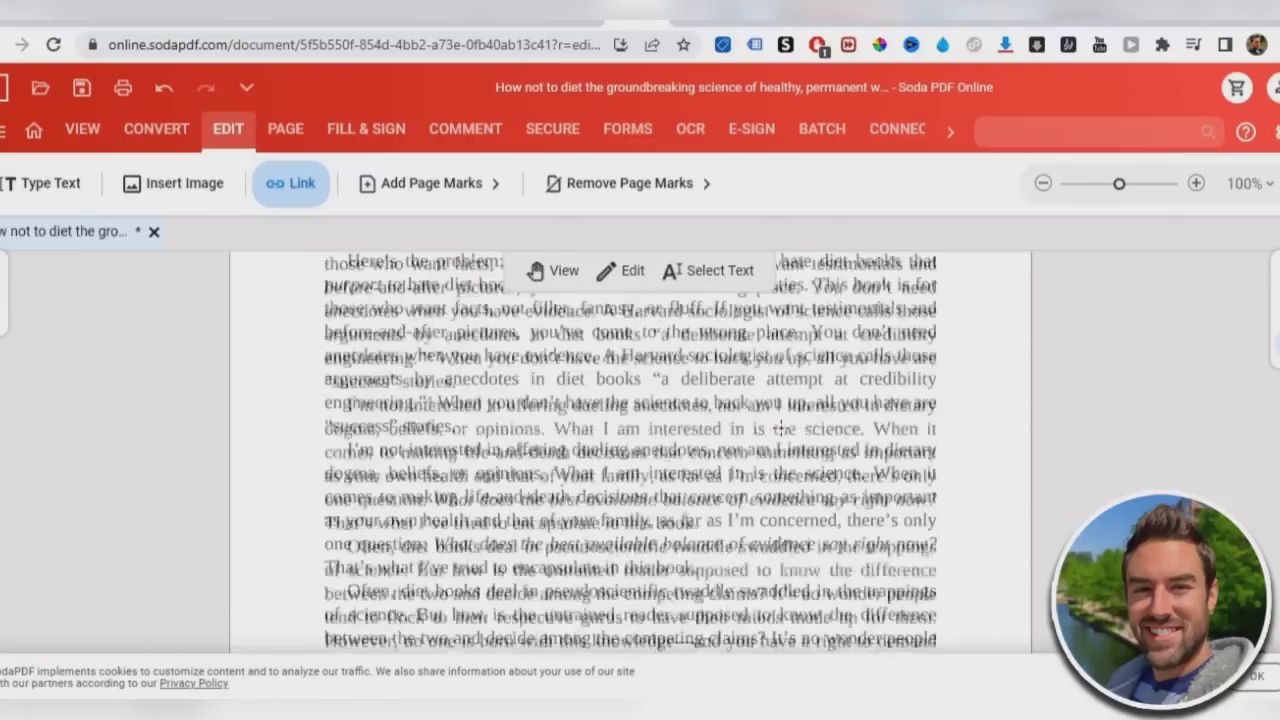
scroll(781, 427, "up", 10)
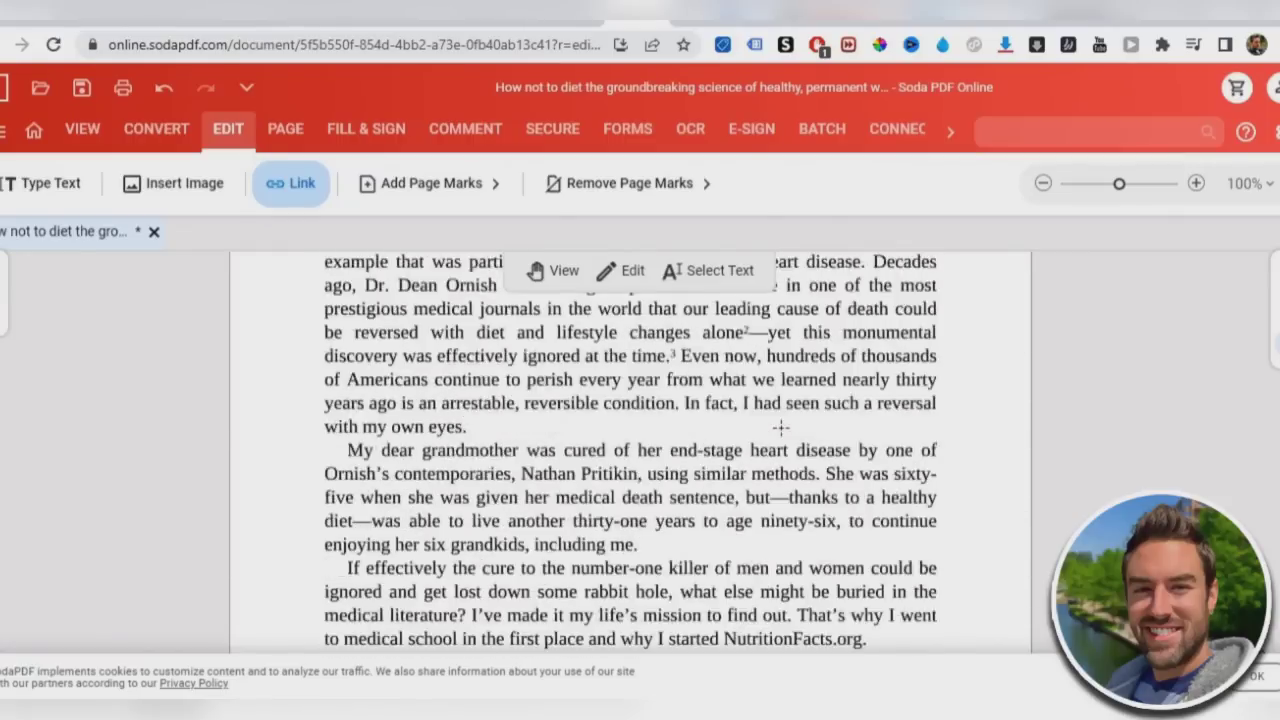
scroll(781, 427, "up", 5)
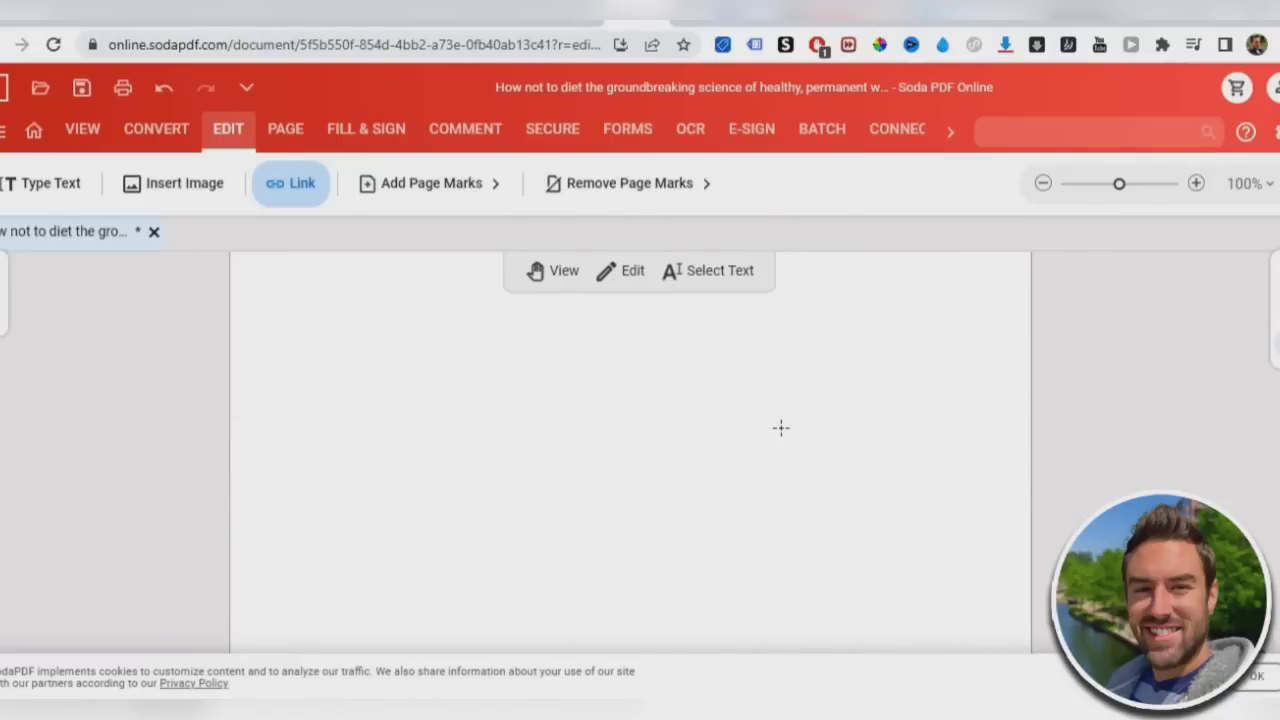
scroll(781, 427, "up", 3)
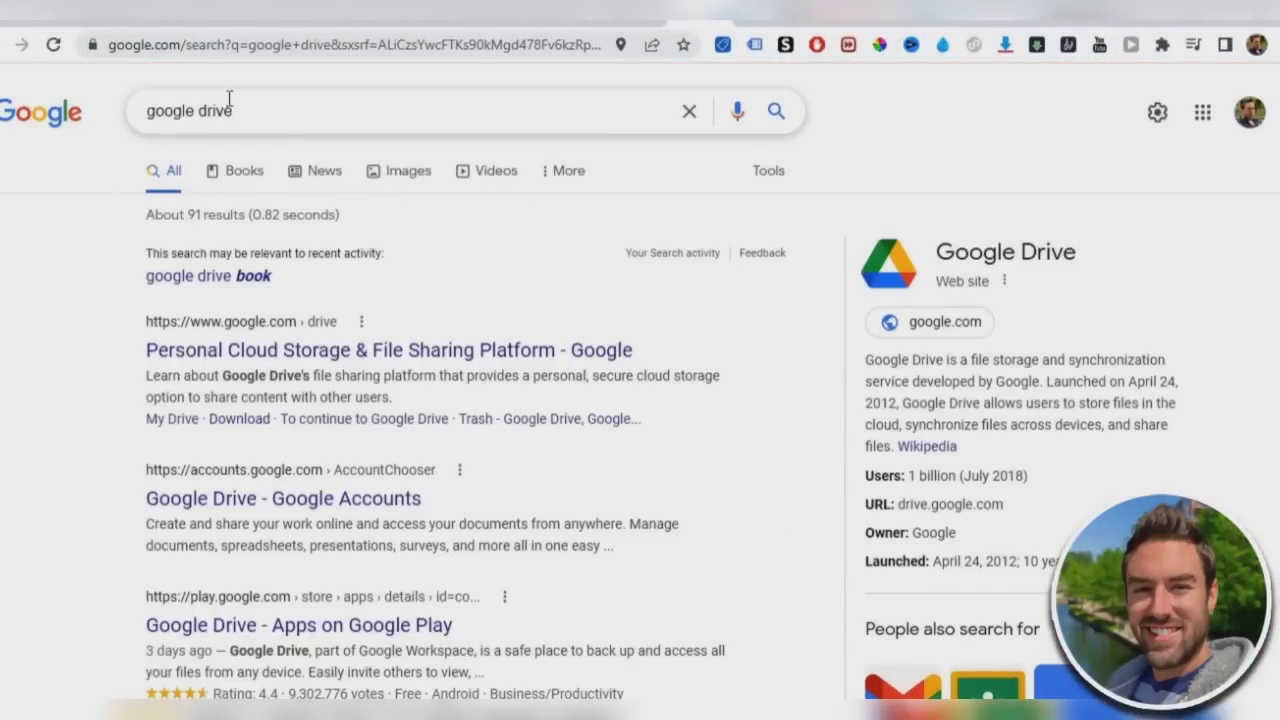
- Open Google Drive, set the How Not to Diet PDF to Anyone with the link, and copy its link
left_click(420, 350)
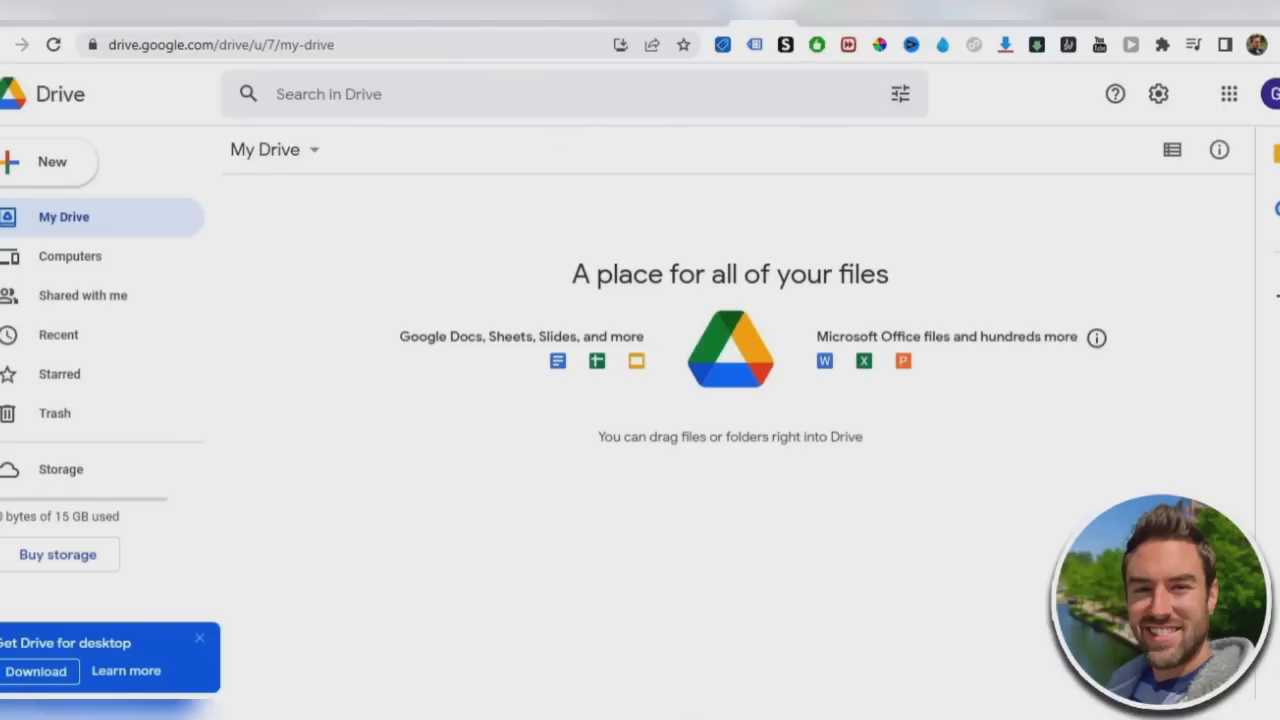
left_click(56, 170)
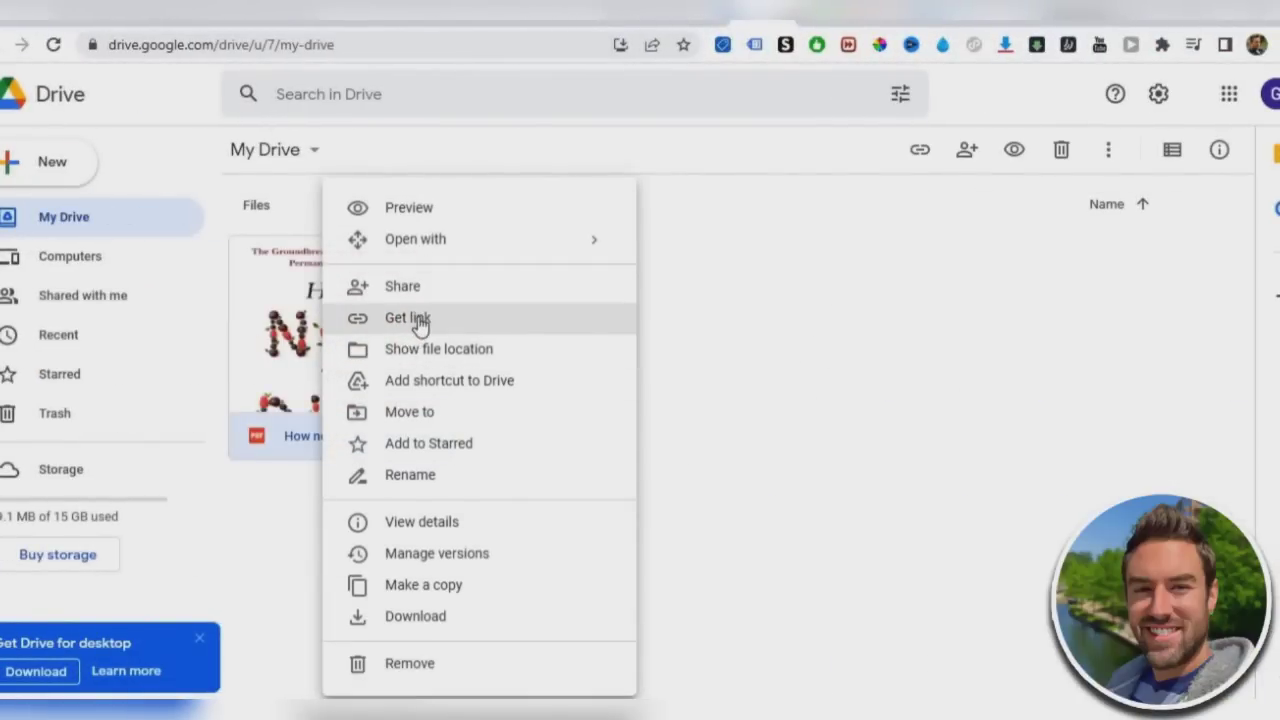
key("Delete")
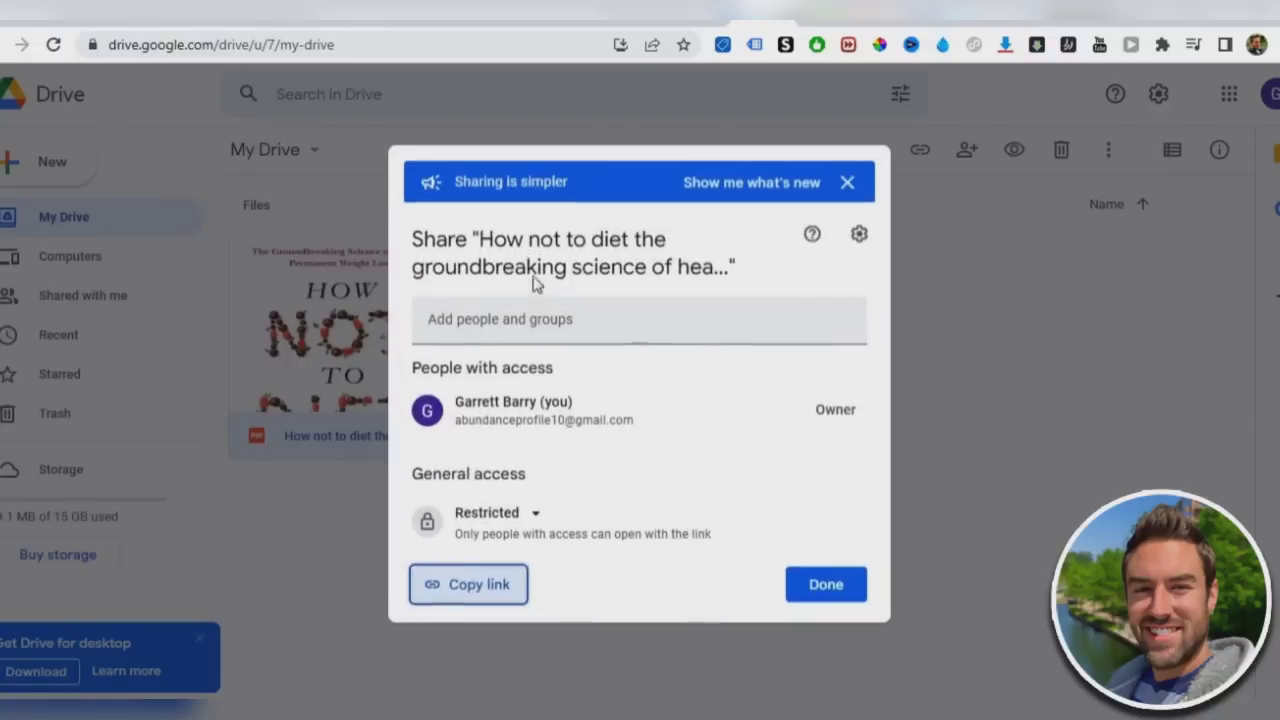
left_click(468, 516)
left_click(560, 606)
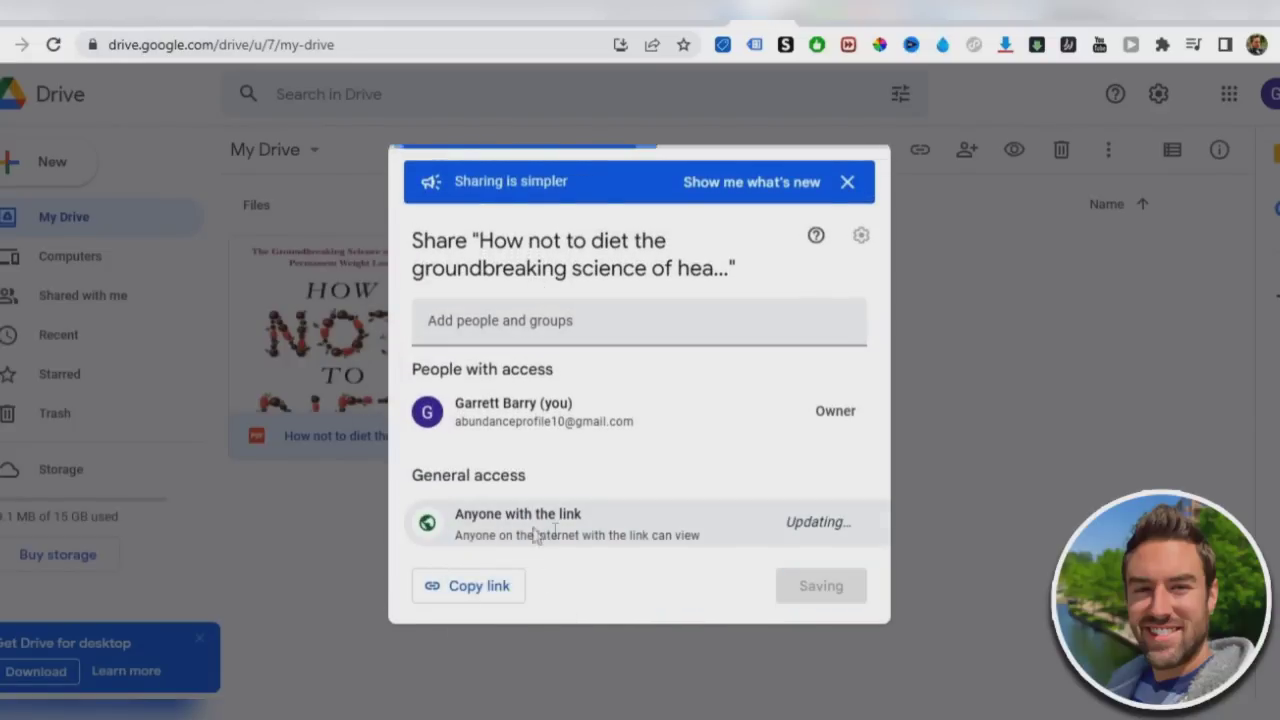
left_click(497, 625)
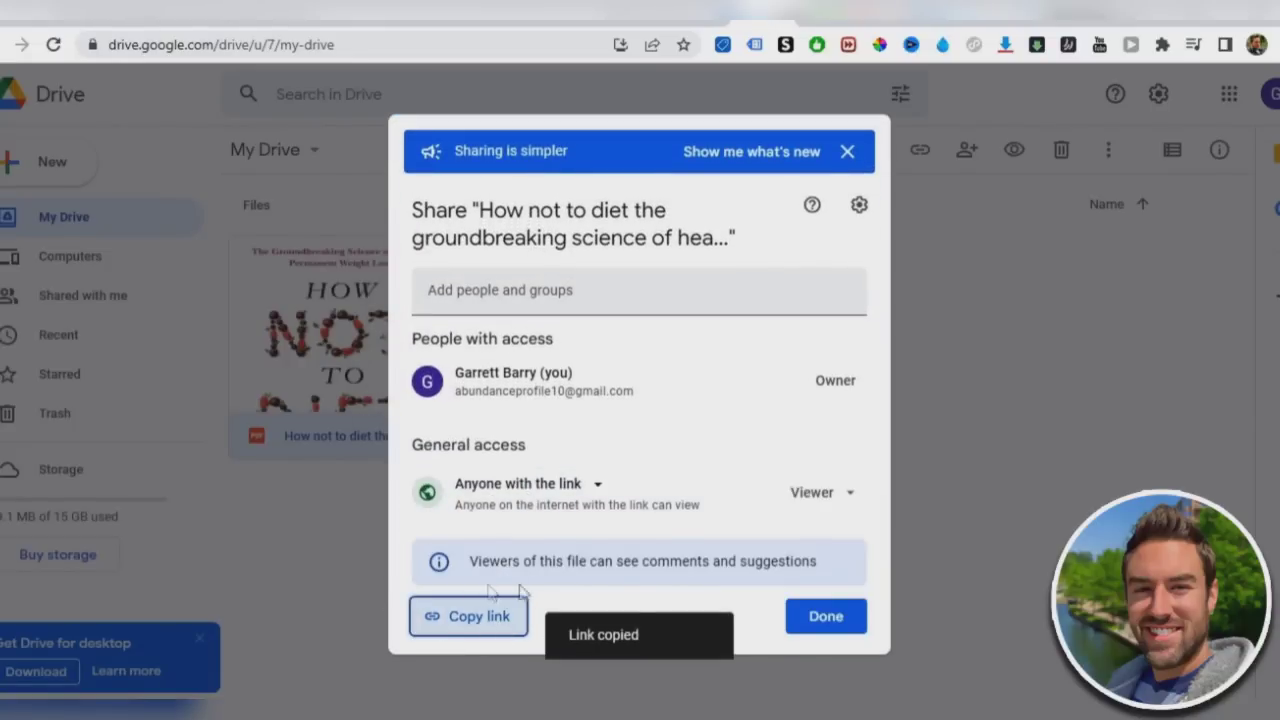
left_click(832, 617)
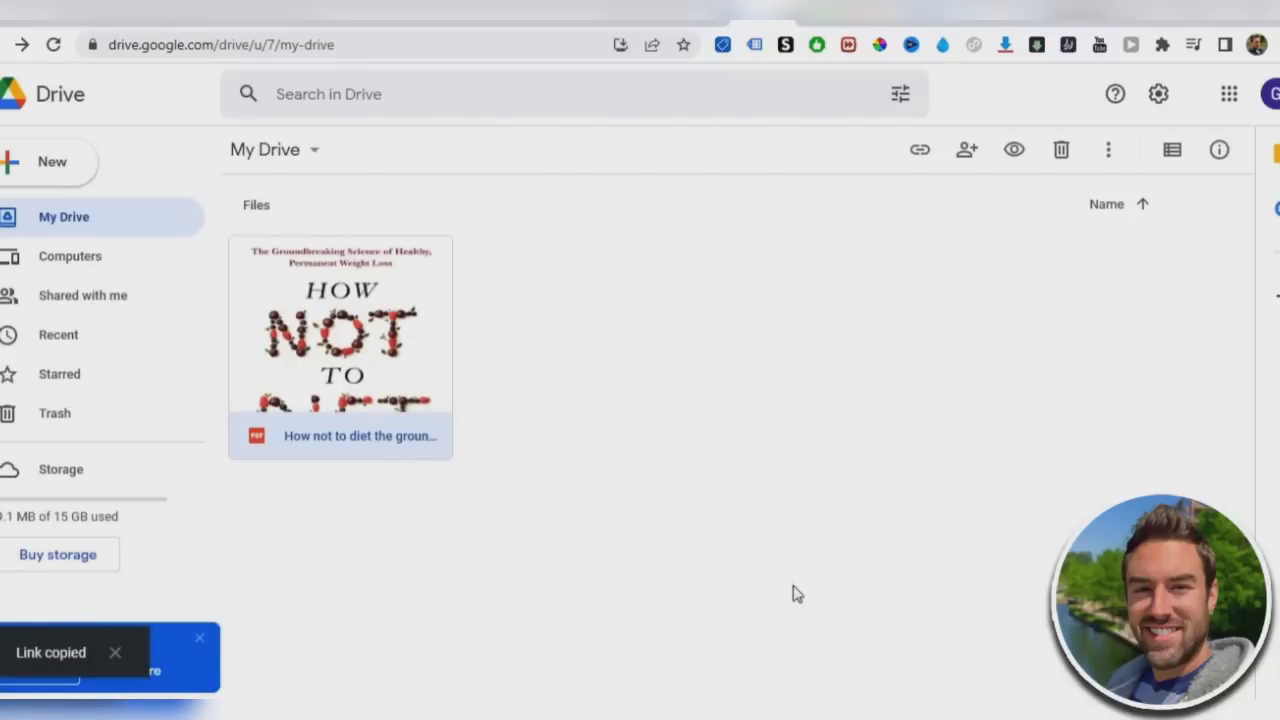
- Replace the affiliate URL in Notepad with the pasted Drive share link, then minimize the notes
key("alt+Tab")
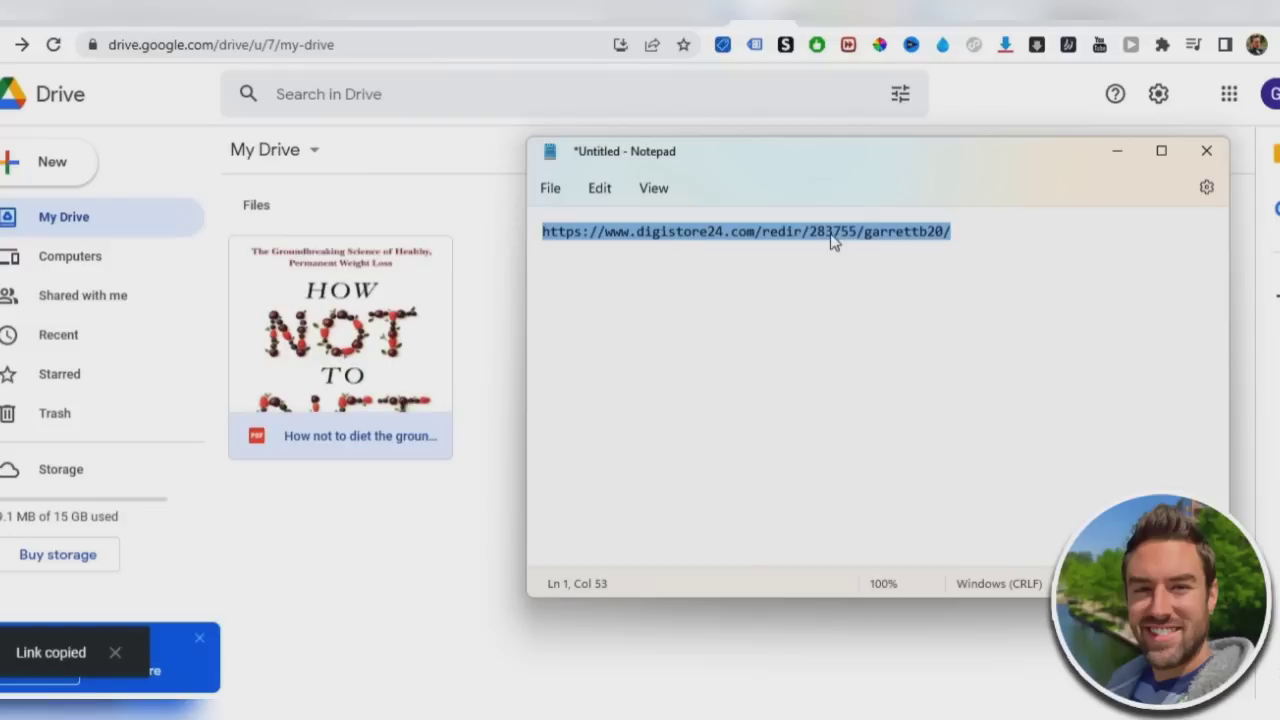
key("ctrl+v")
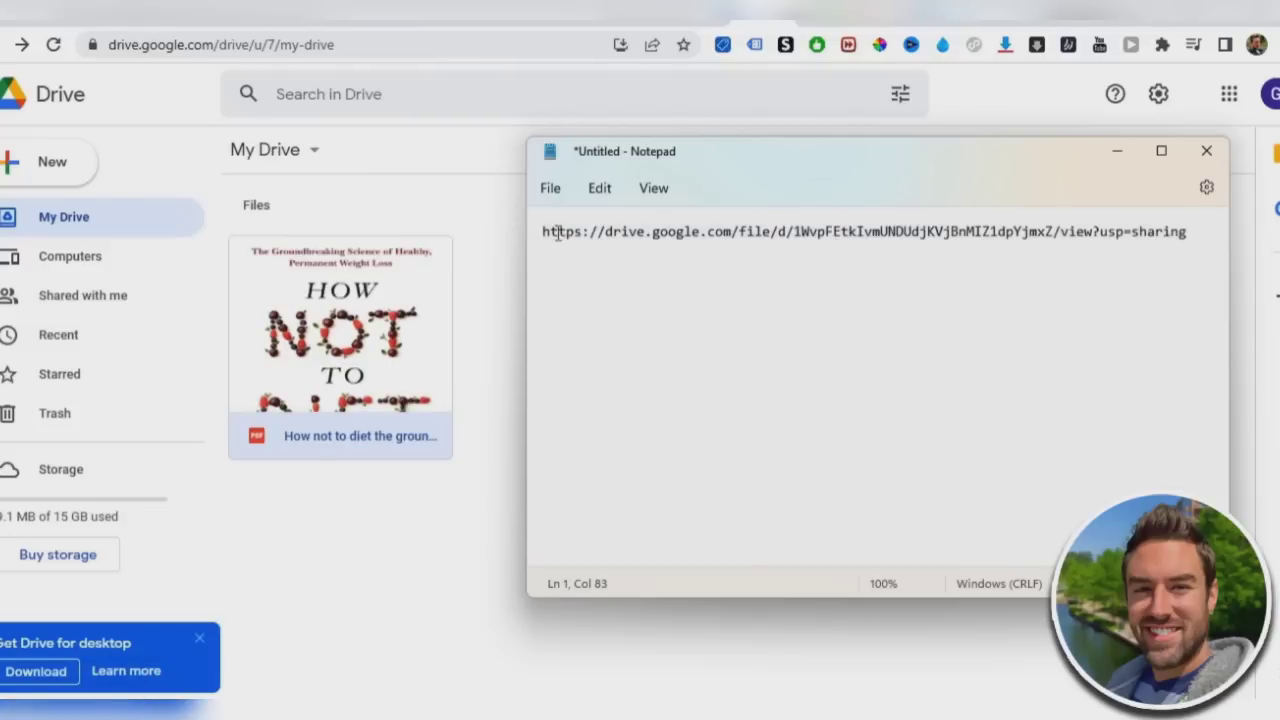
left_click(1116, 158)
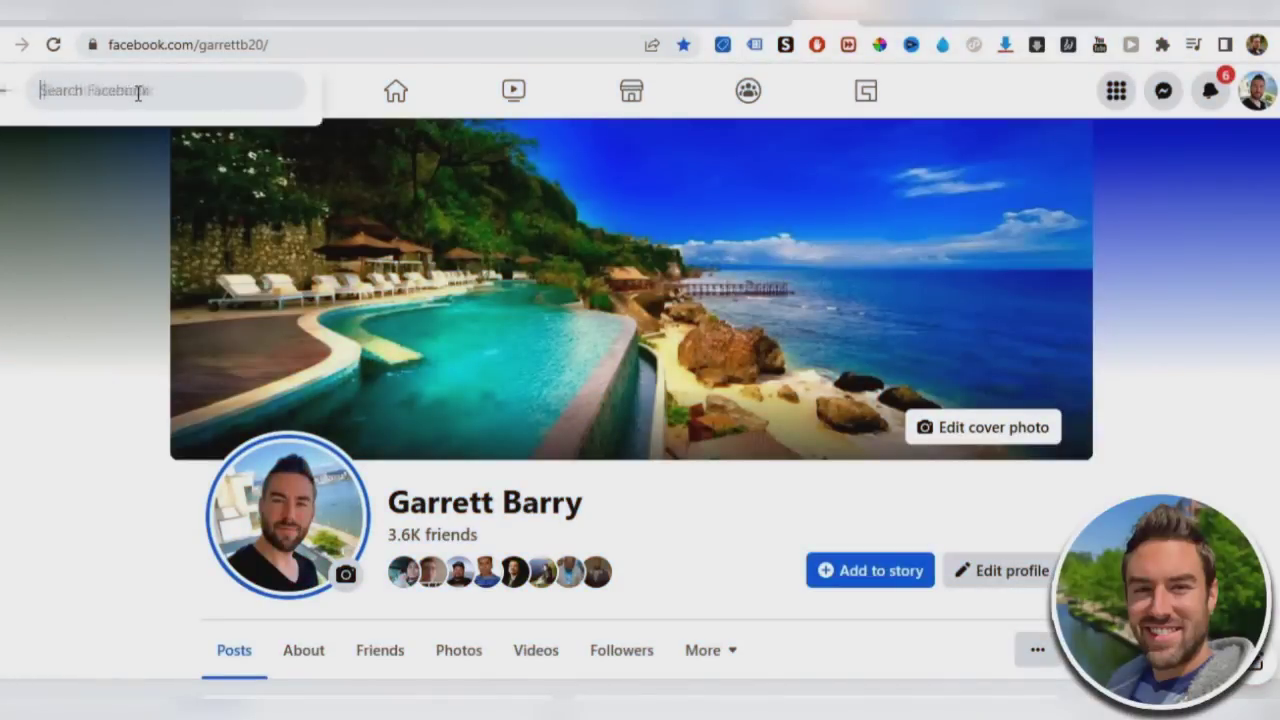
- Search Facebook for 'health and fitness' and filter the results to Groups
left_click(145, 90)
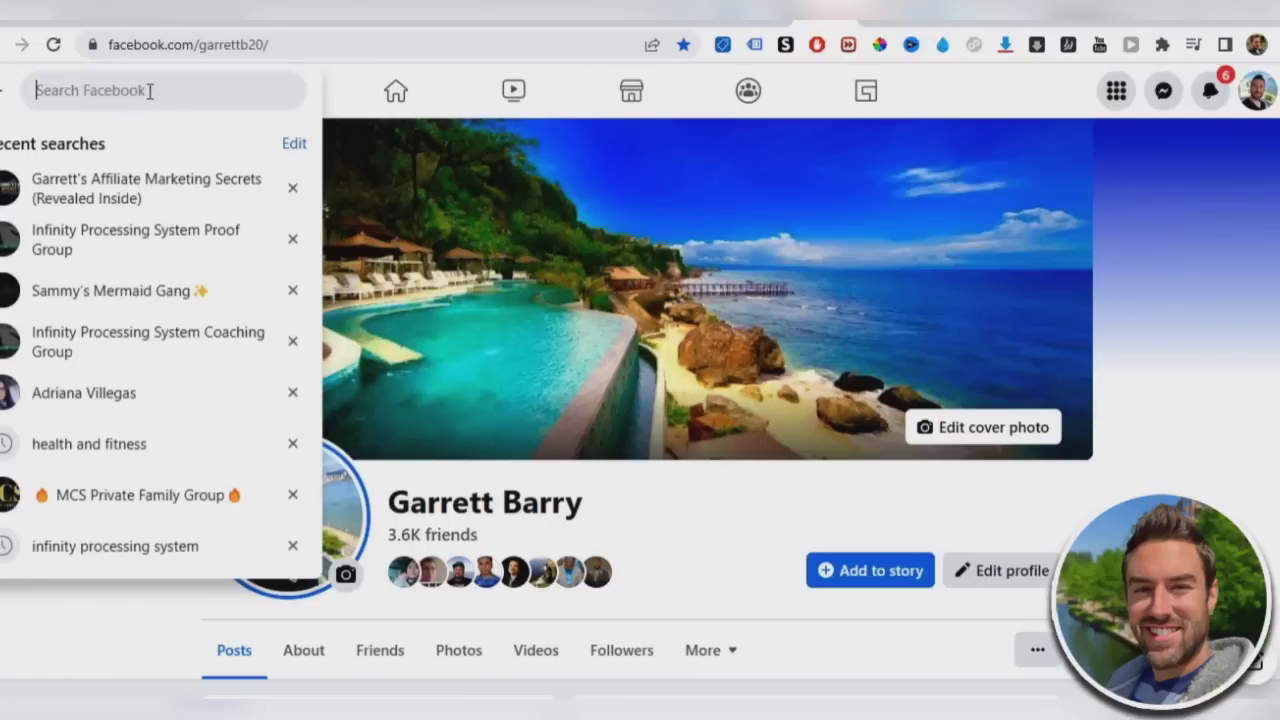
type("hea")
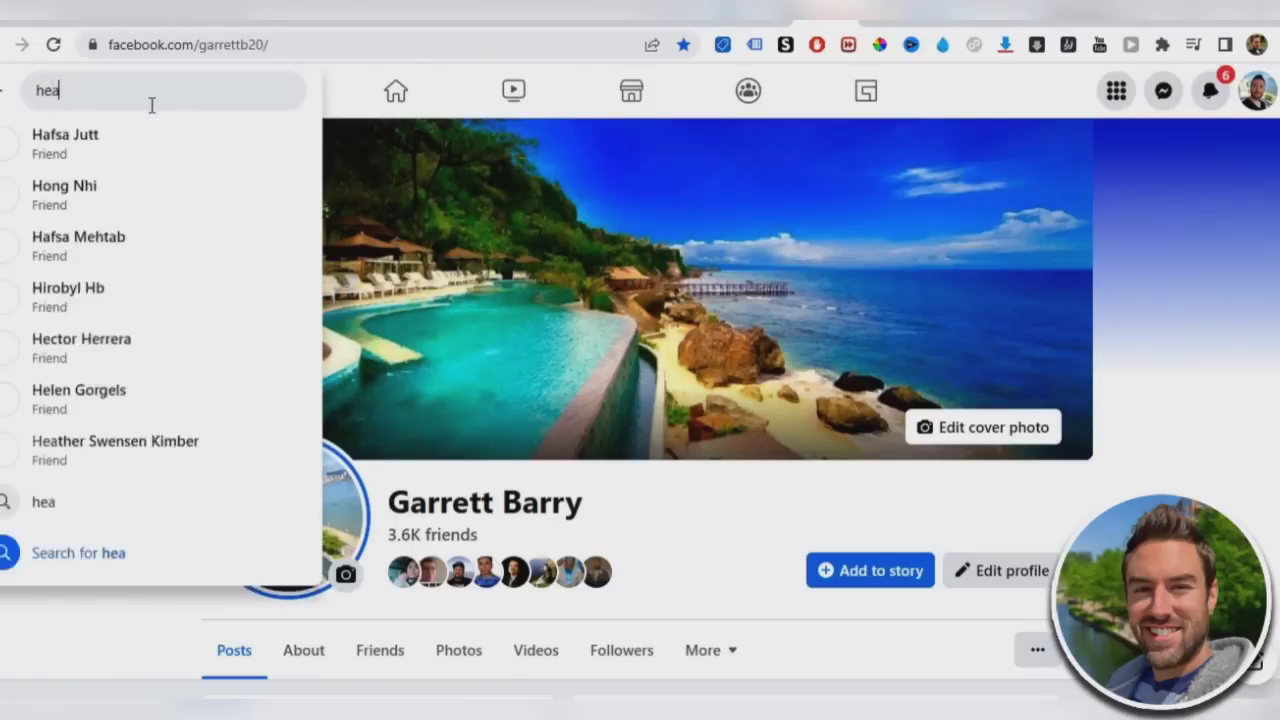
type("lth and fitness")
key("Return")
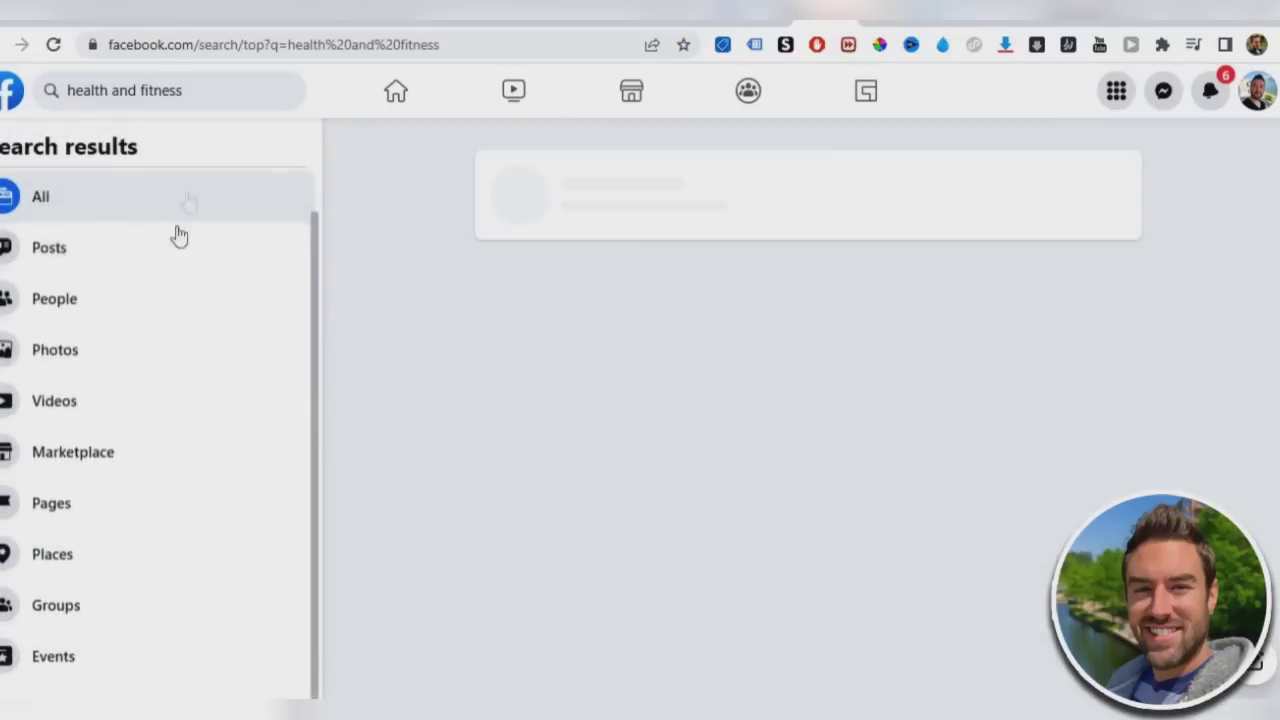
left_click(63, 606)
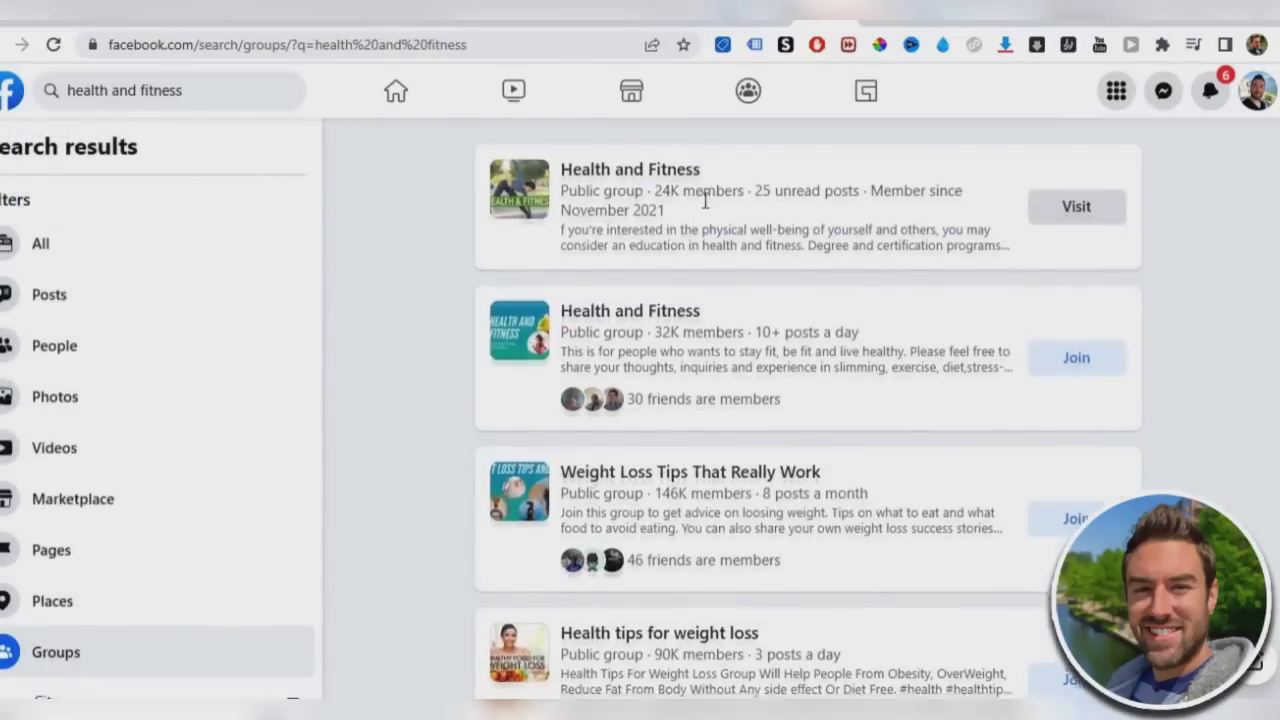
- Compare the listed groups' activity, such as 10+ posts a day versus 8 posts a month
scroll(663, 200, "down", 1)
scroll(733, 244, "up", 1)
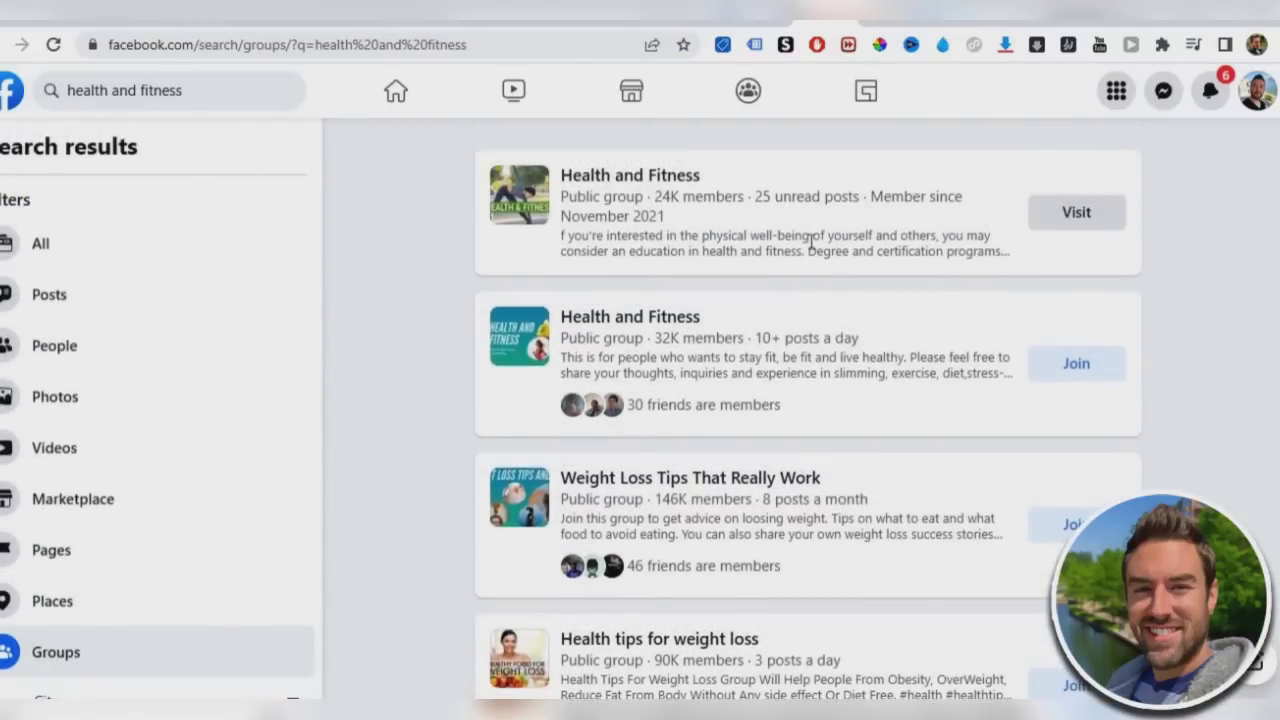
scroll(545, 430, "down", 1)
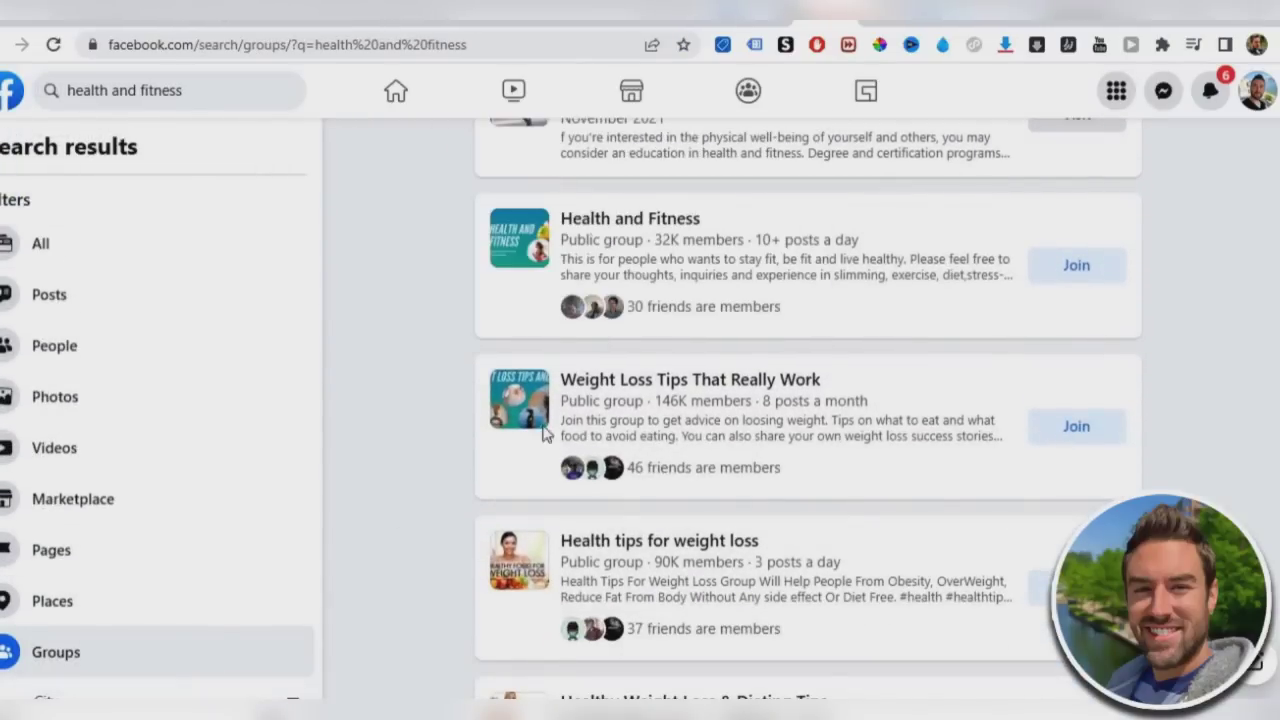
left_click_drag(756, 237, 888, 245)
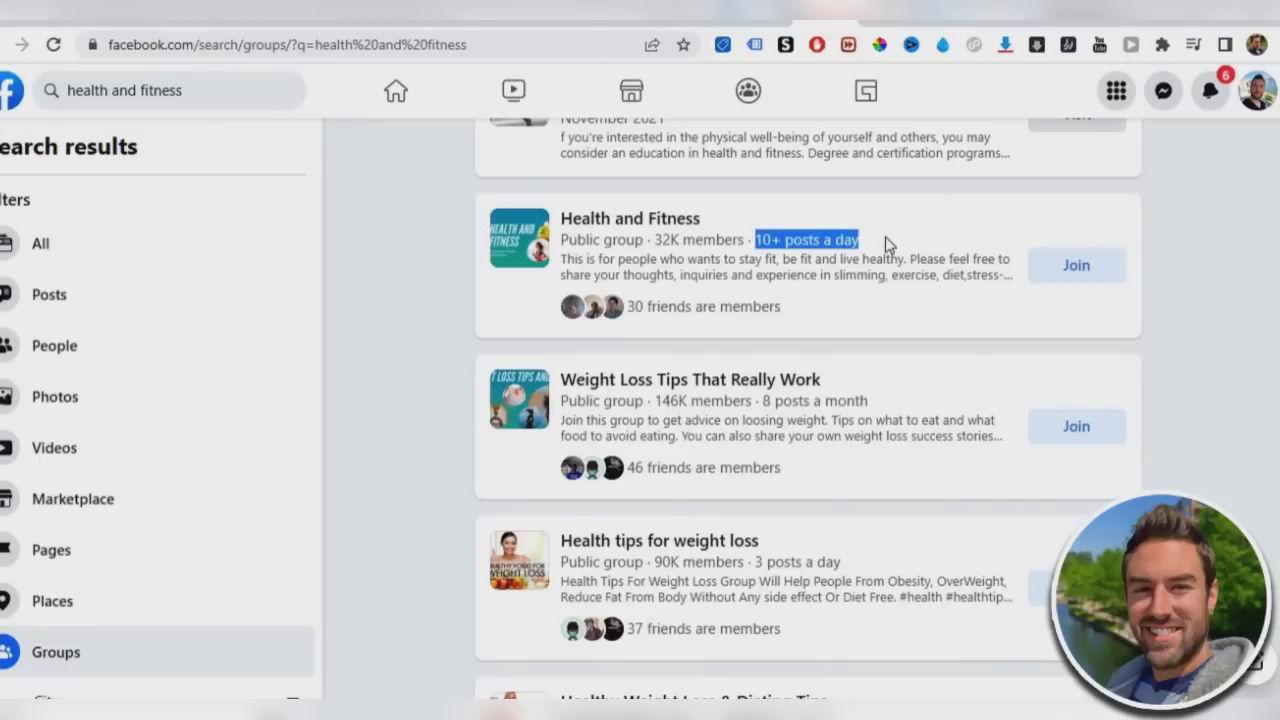
left_click(826, 245)
scroll(830, 270, "down", 1)
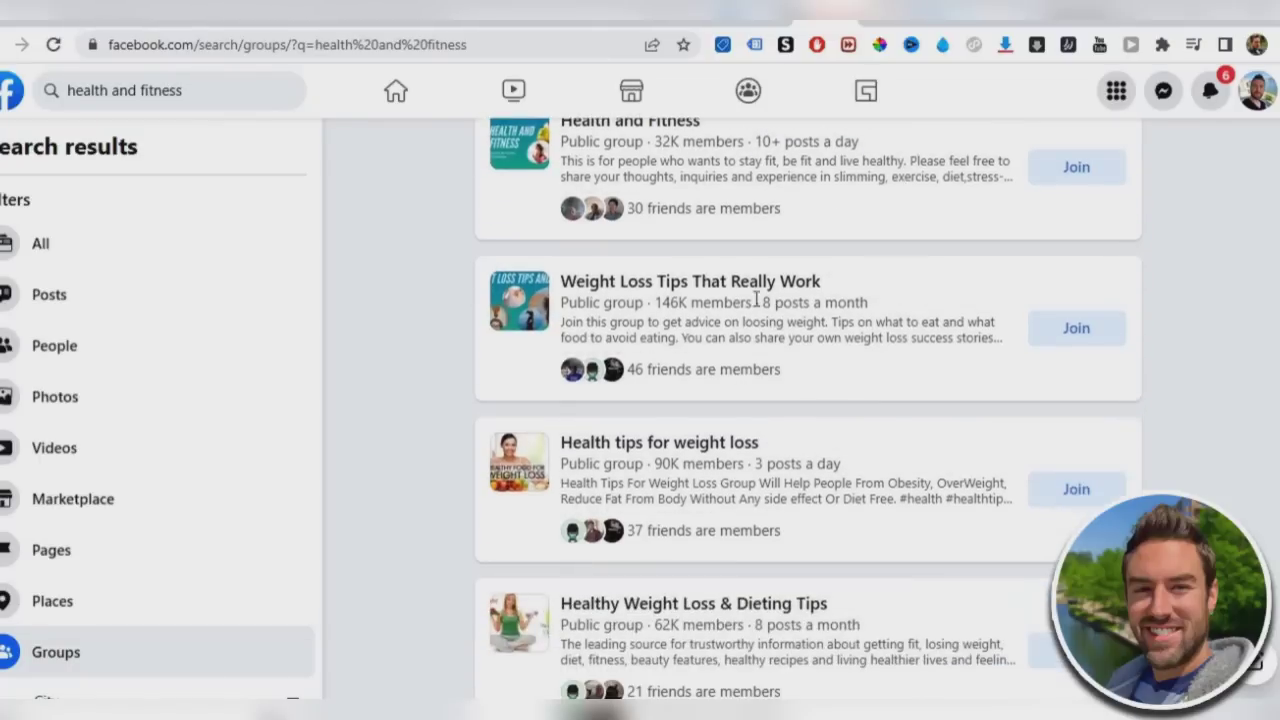
left_click_drag(655, 302, 870, 302)
left_click(760, 302)
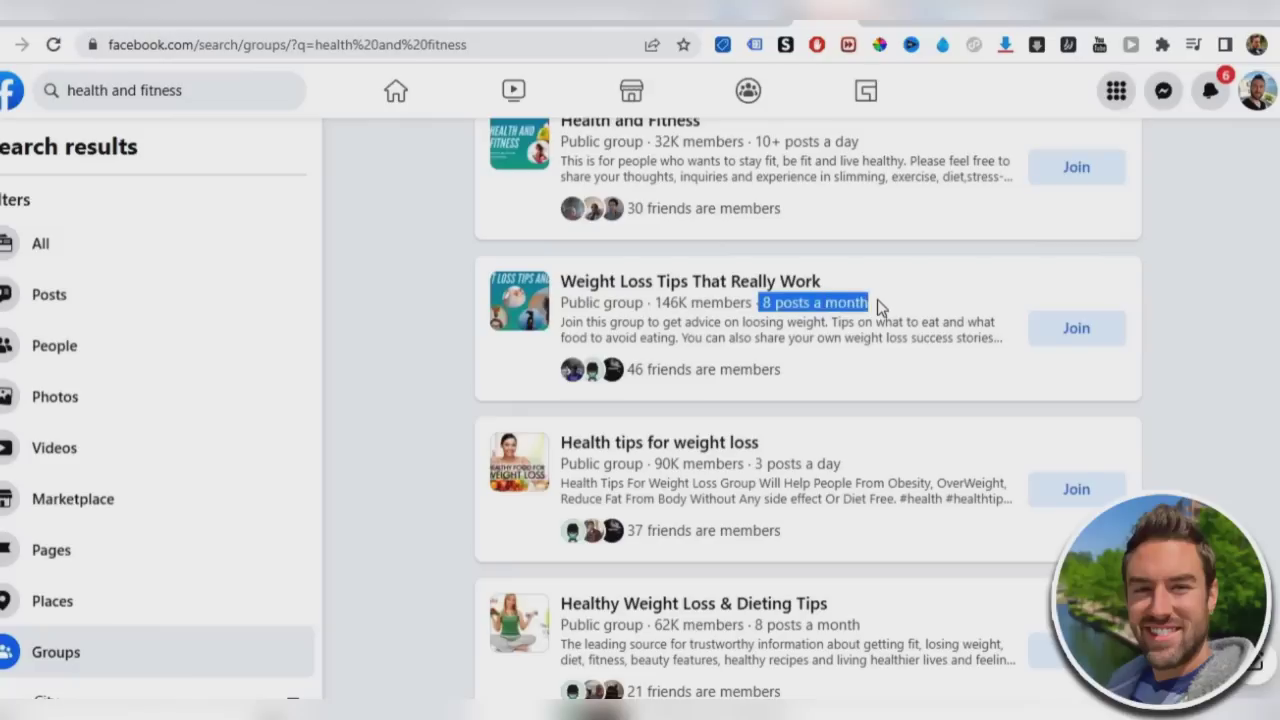
left_click(870, 298)
scroll(391, 271, "up", 2)
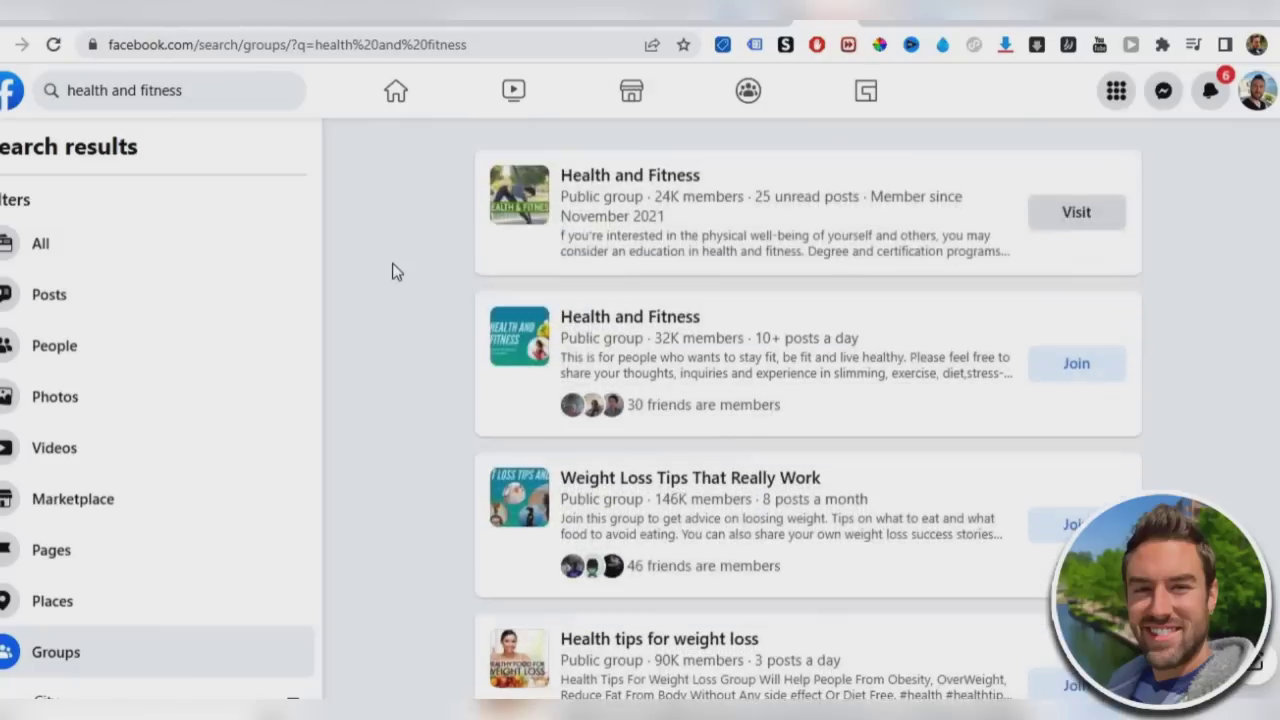
scroll(393, 270, "down", 2)
scroll(700, 330, "up", 2)
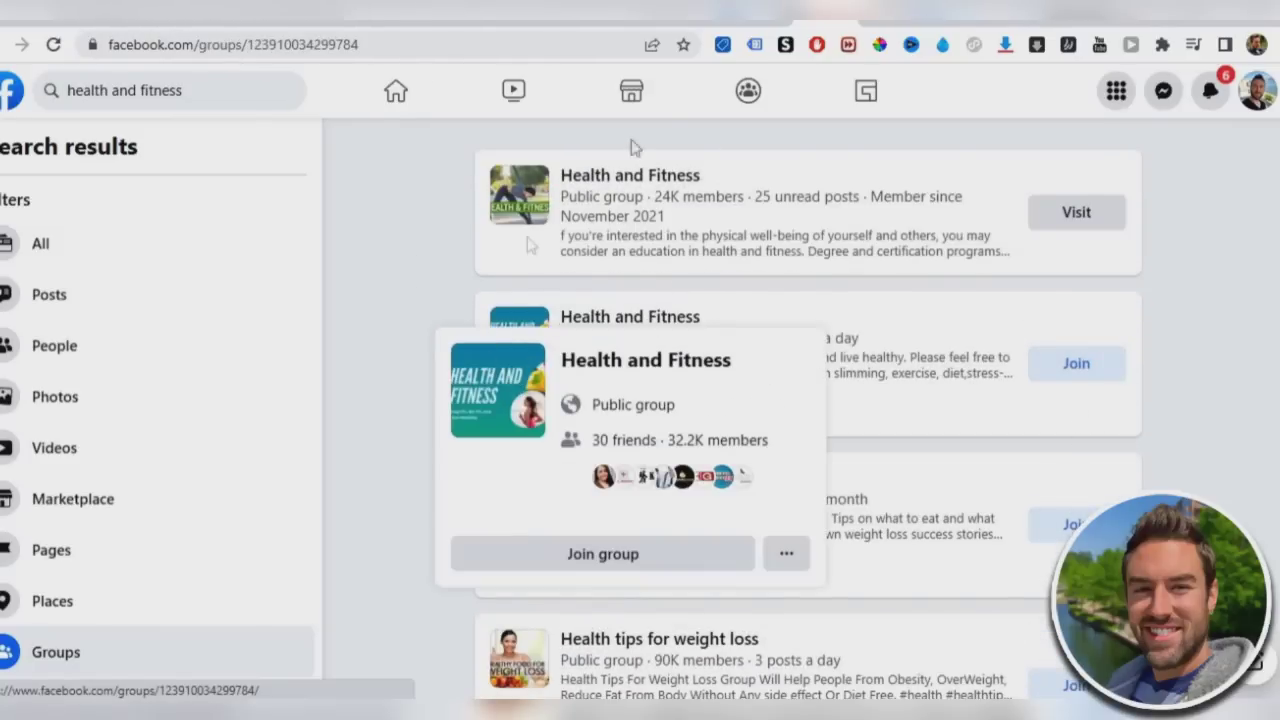
- Open the 32K-member Health and Fitness group and start a new post
left_click(654, 318)
scroll(548, 234, "down", 3)
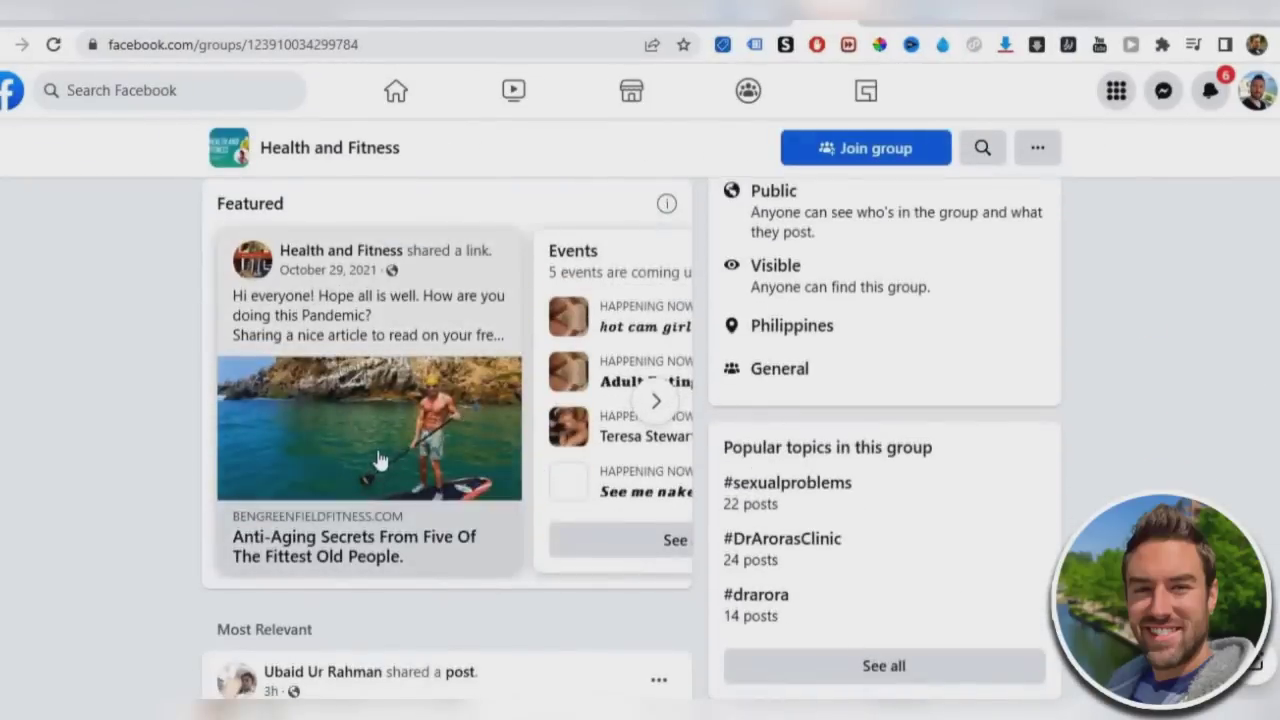
scroll(420, 420, "up", 2)
left_click(415, 279)
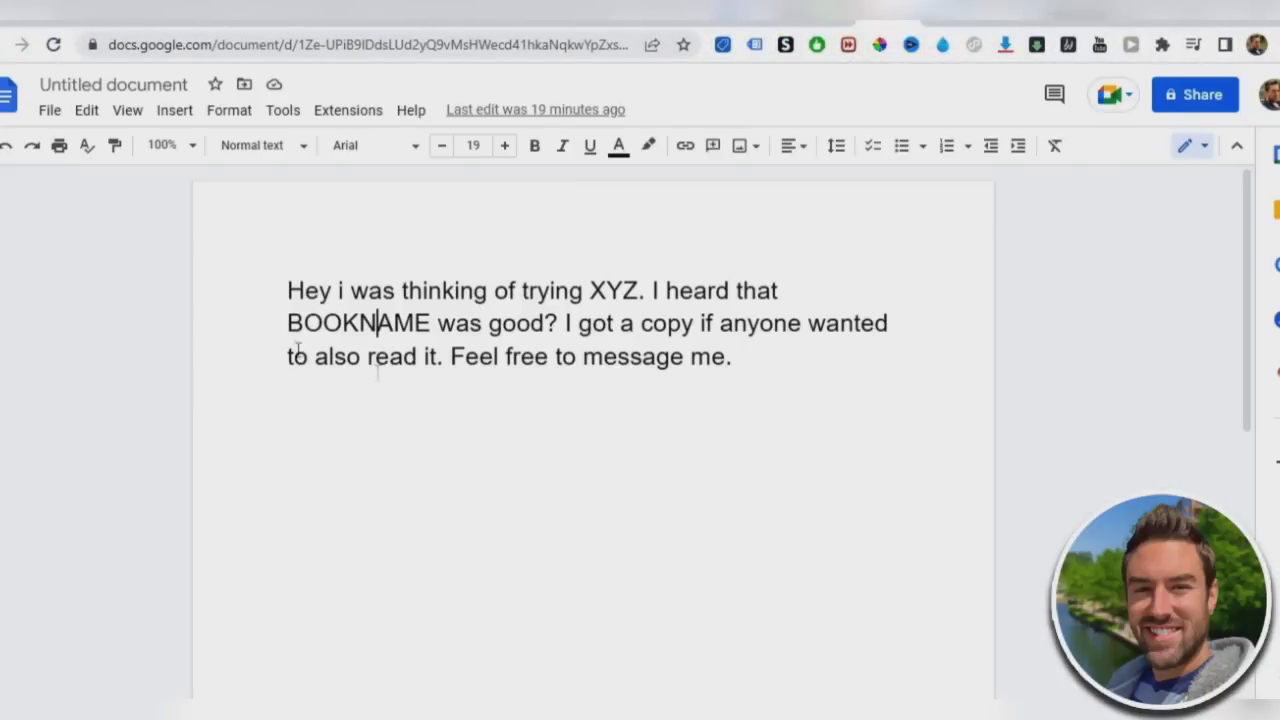
- Duplicate the post template paragraph below the original
triple_click(363, 293)
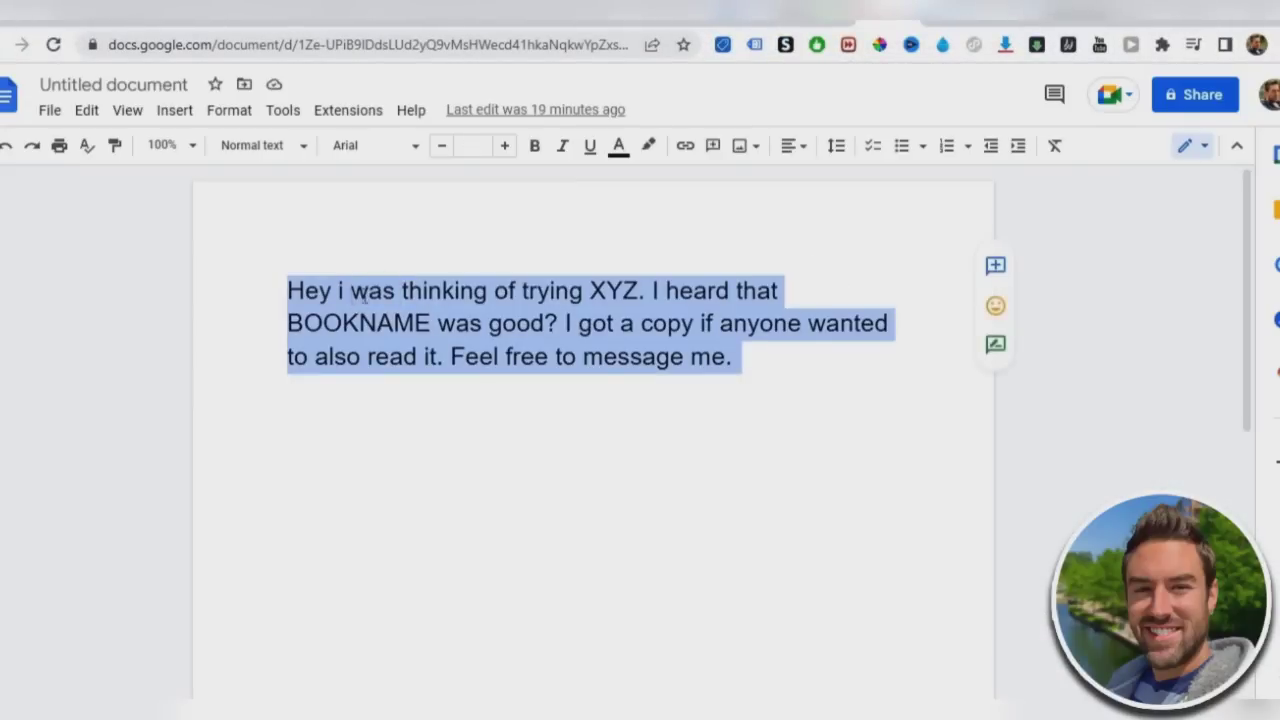
left_click(497, 290)
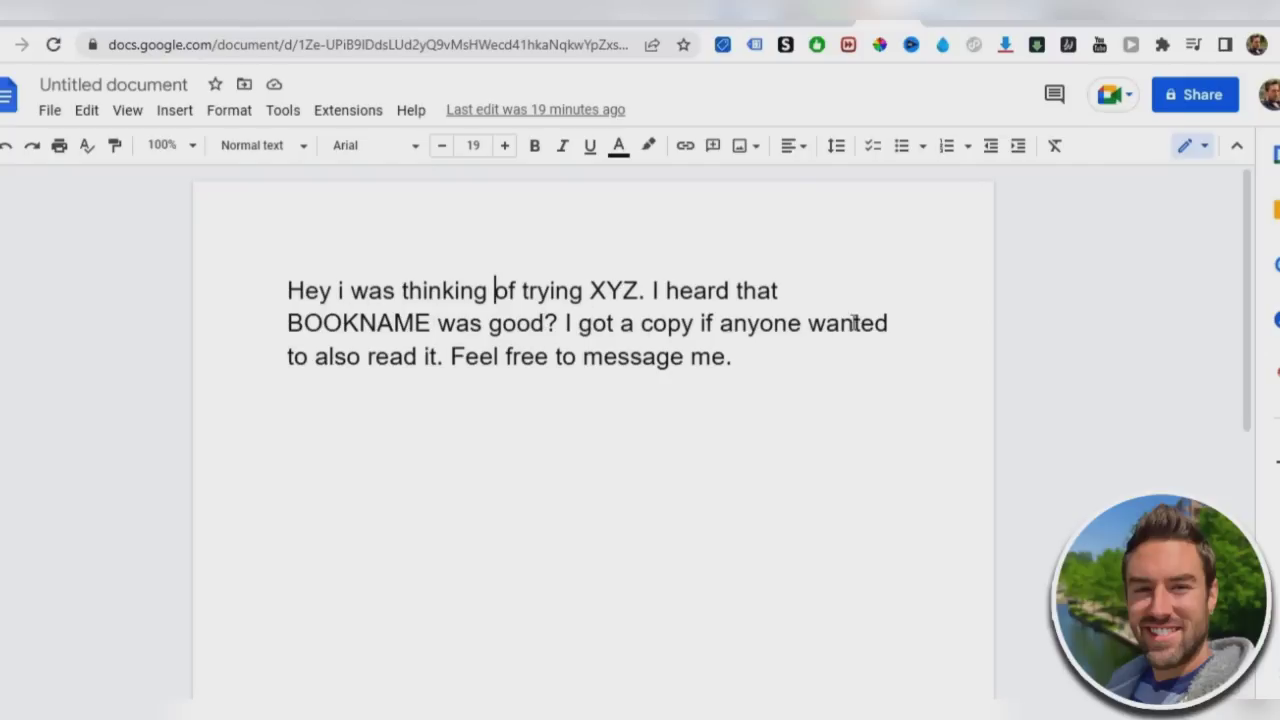
left_click_drag(743, 364, 248, 287)
key("ctrl+c")
left_click(347, 497)
left_click(745, 375)
key("Return")
key("Return")
key("ctrl+v")
- In the copy, replace XYZ with 'the keto diet' and BOOKNAME with 'the book "How Not To Diet"'
scroll(600, 350, "down", 2)
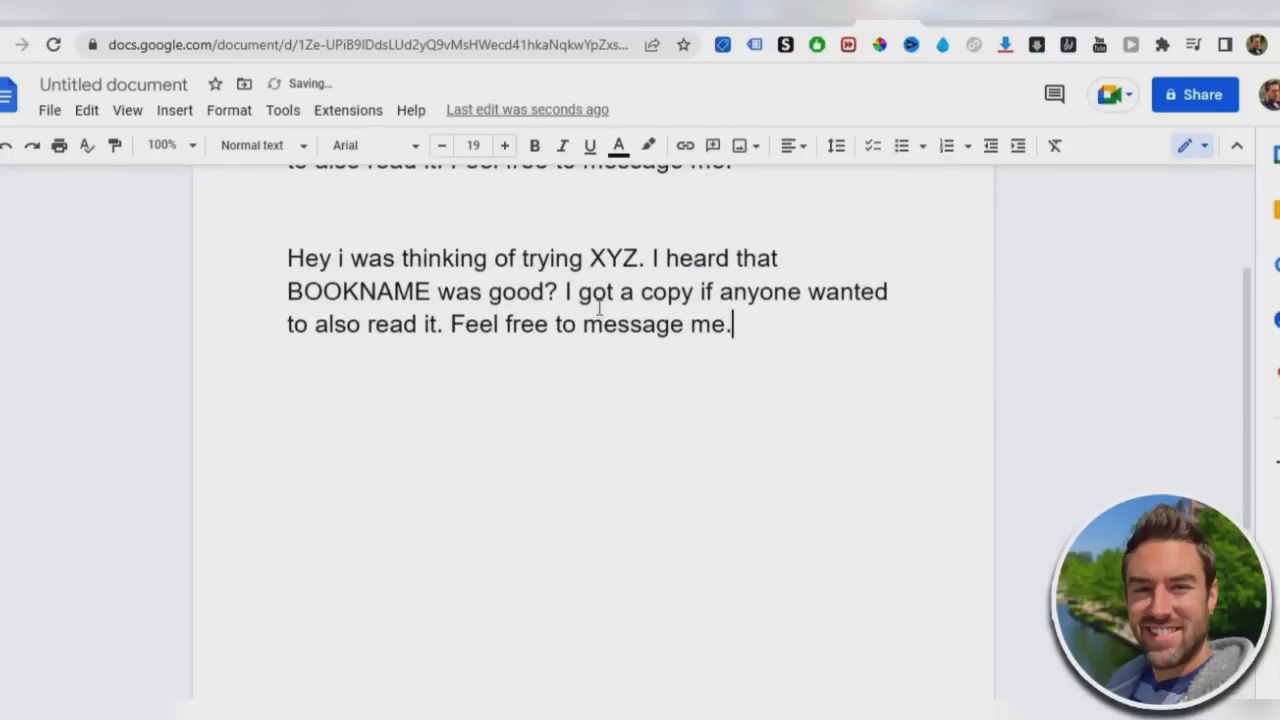
double_click(612, 258)
type("the keto diet")
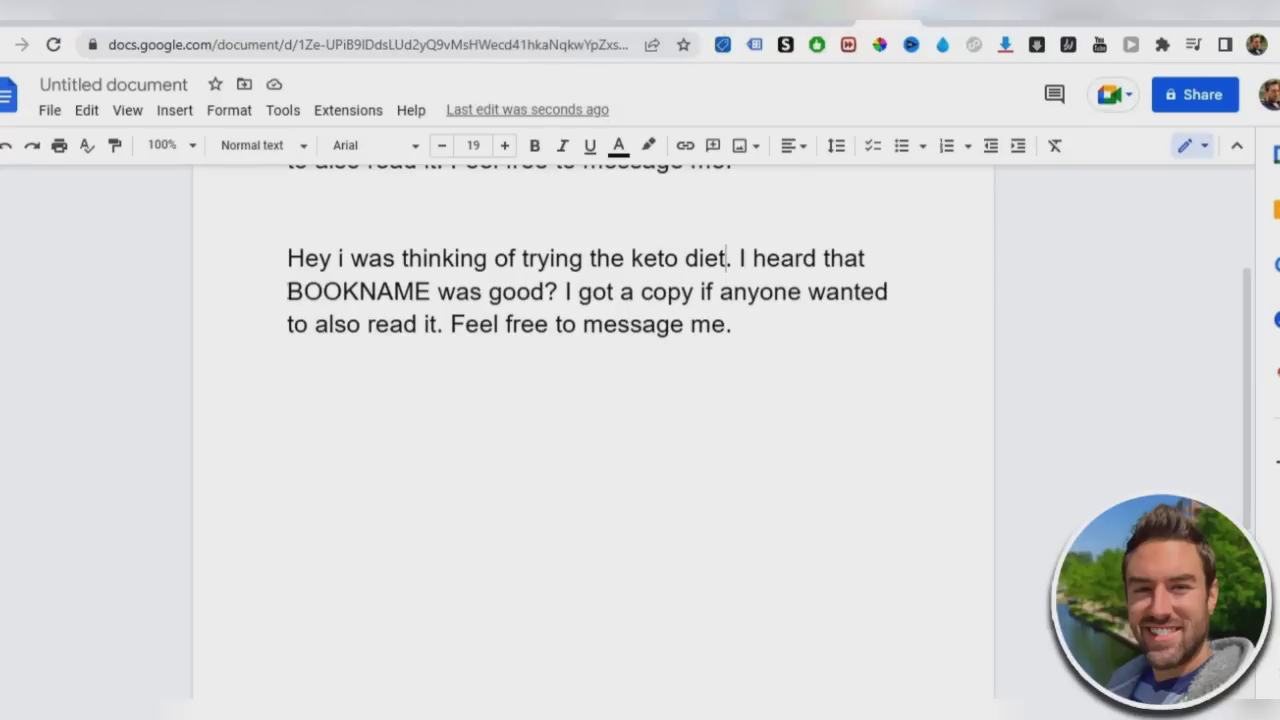
left_click_drag(288, 292, 430, 292)
type("the book \"How Not")
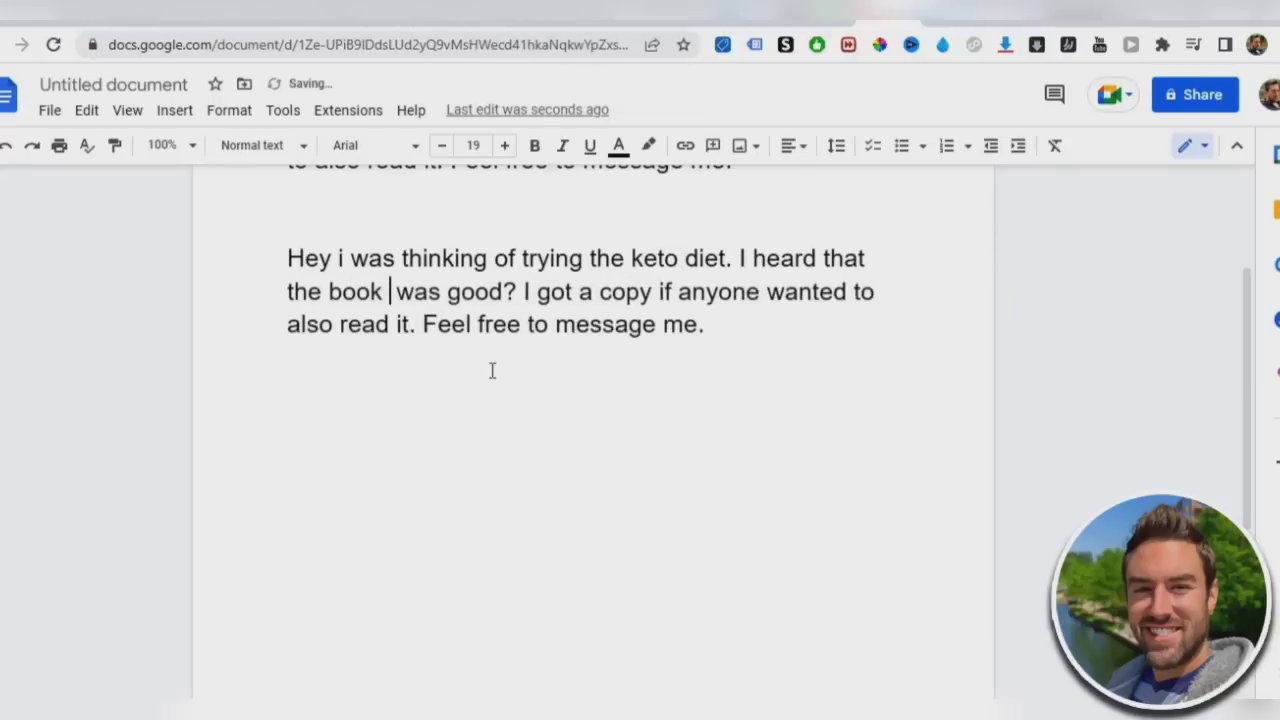
type(" To Diet\"")
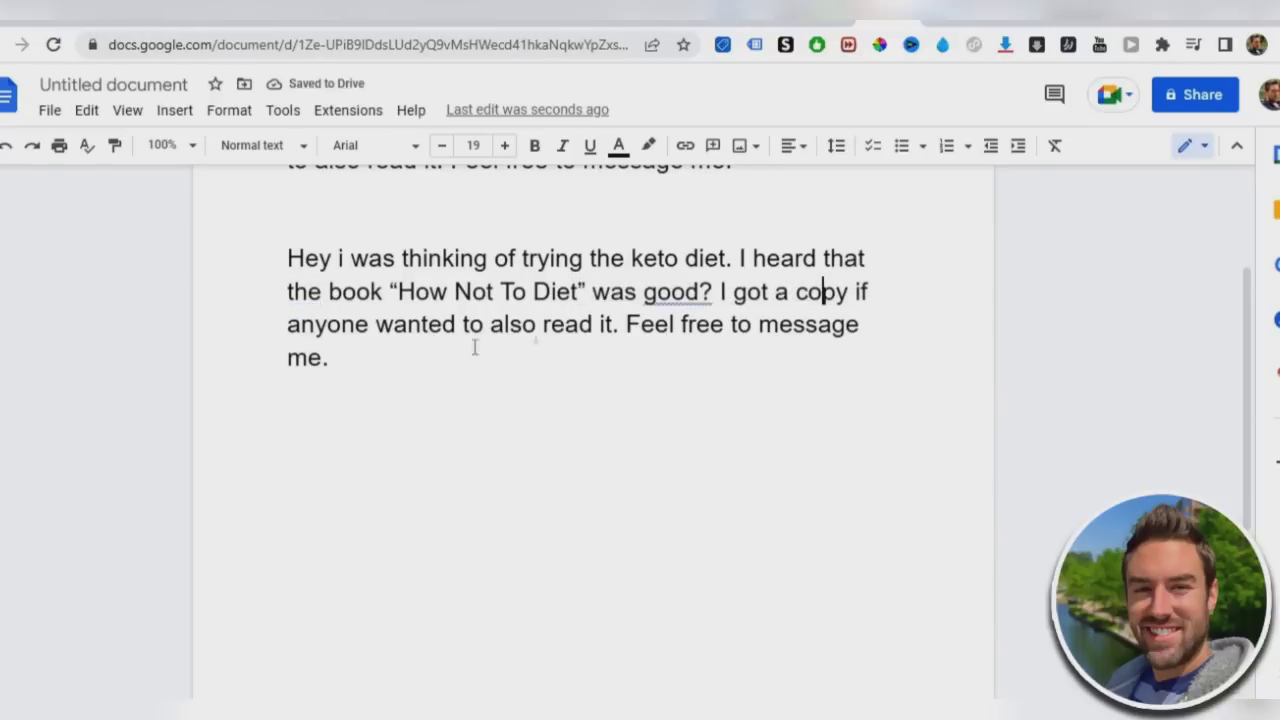
- Copy the finished post paragraph
left_click_drag(386, 357, 243, 269)
right_click(320, 273)
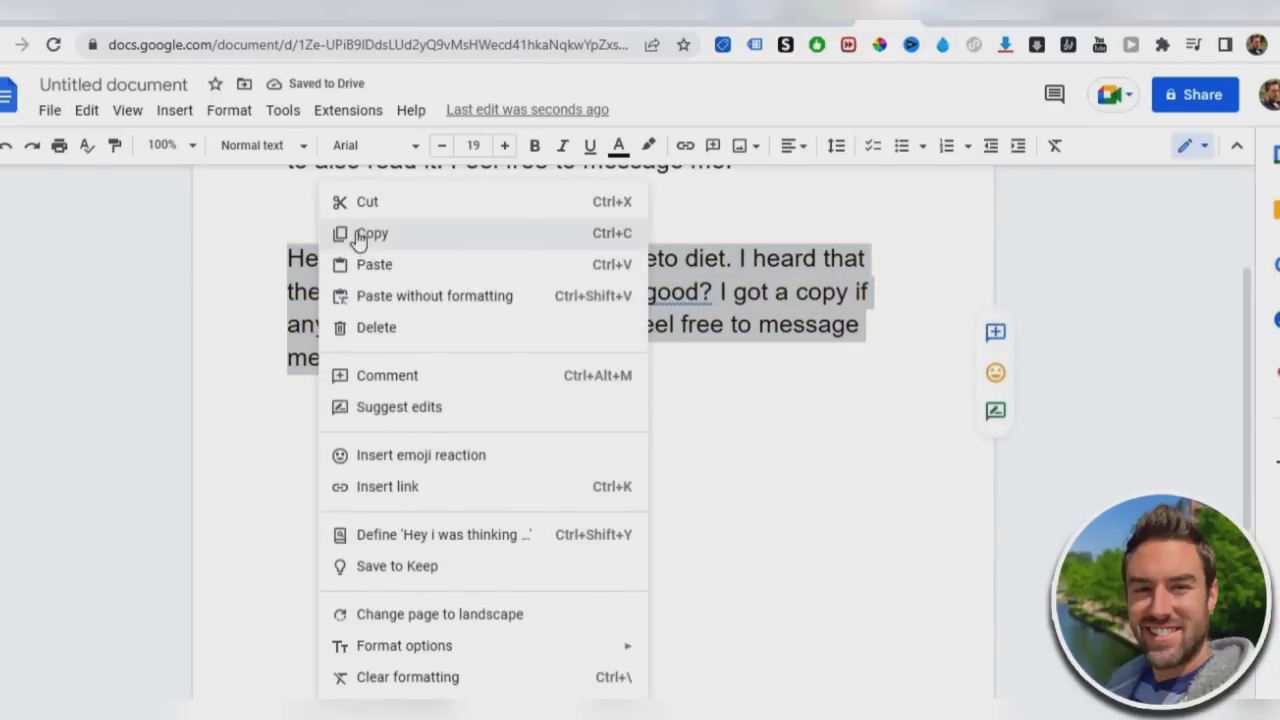
left_click(330, 231)
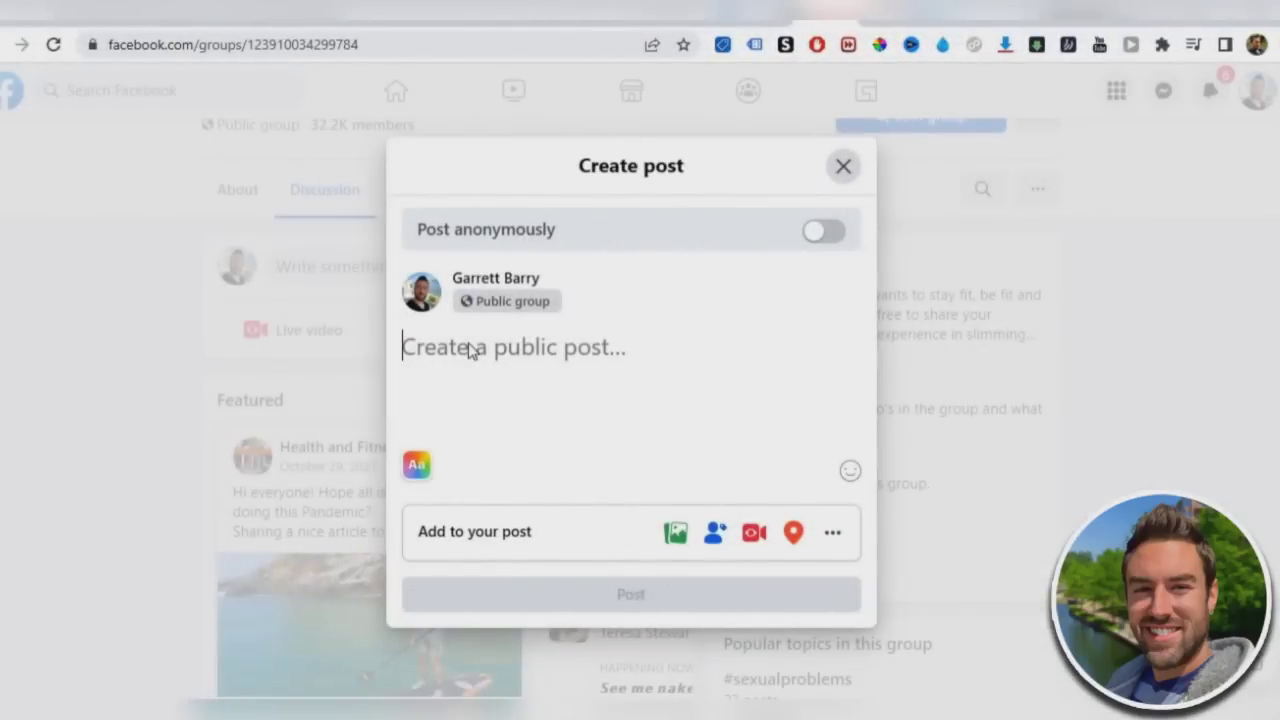
- Paste the keto diet message recommending 'How Not To Diet' into the group's Create post box
right_click(452, 352)
left_click(470, 494)
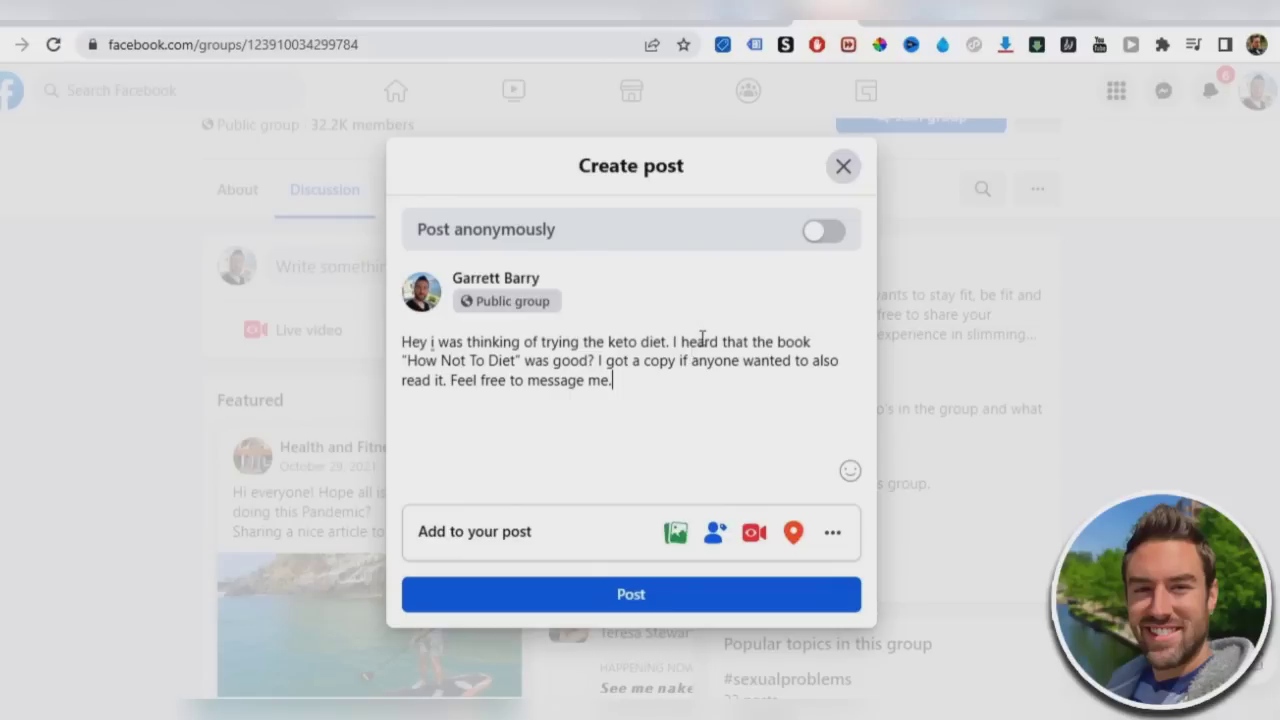
key("alt+Tab")
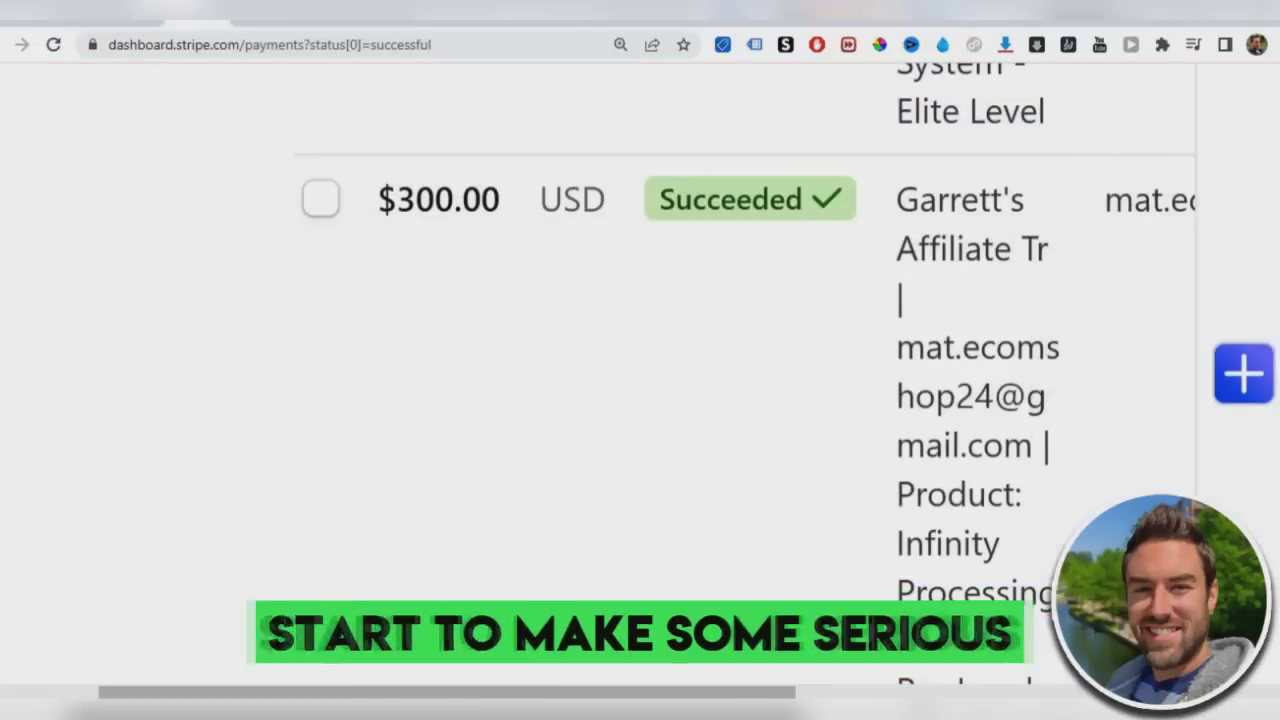
scroll(463, 197, "down", 5)
scroll(452, 213, "down", 5)
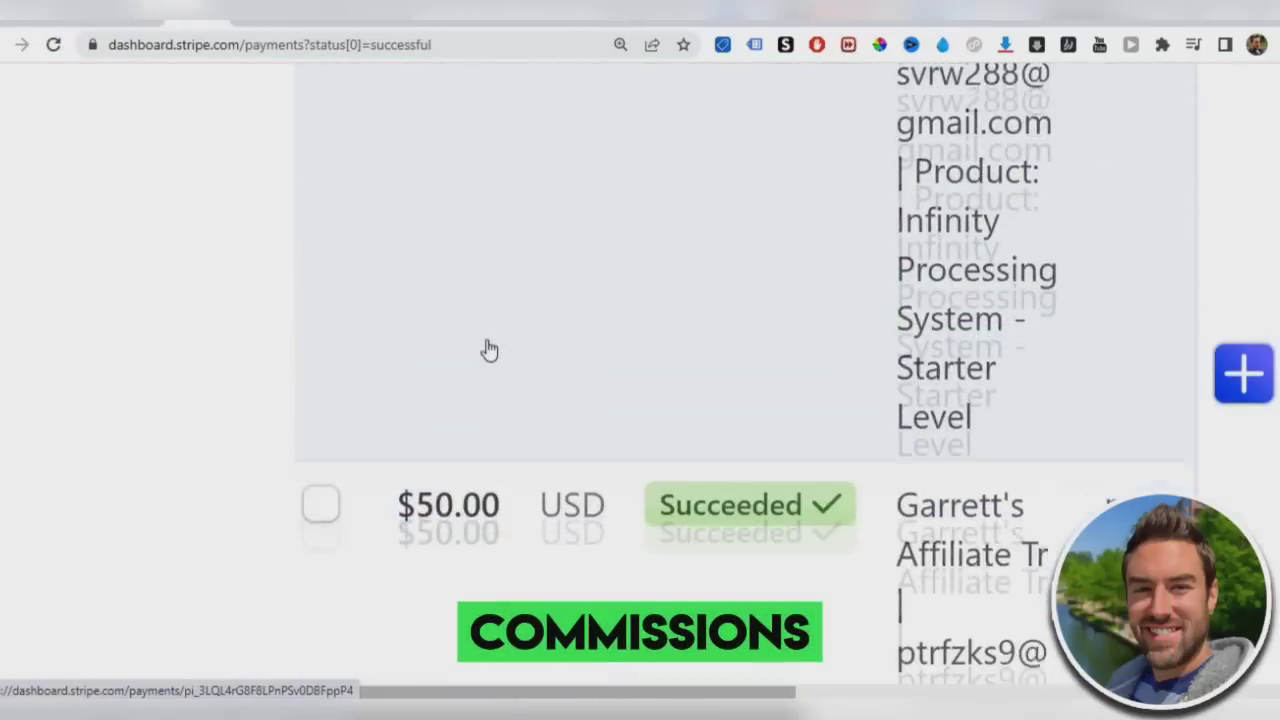